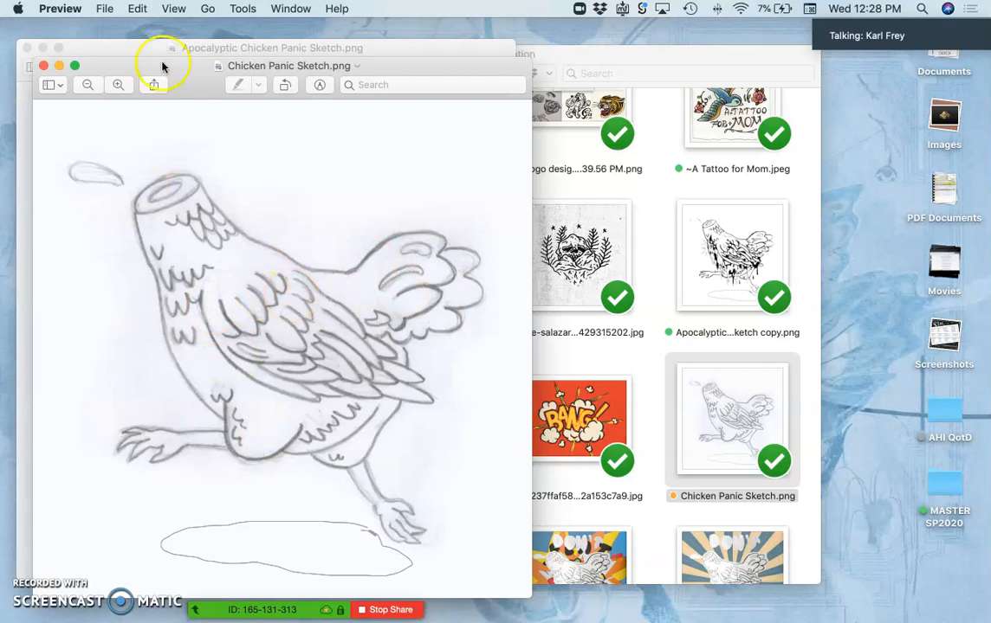
- Close the previews of Chicken Panic Sketch.png and Apocalyptic Chicken Panic Sketch.png
{"action": "mouse_move", "coordinate": [190, 71]}
{"action": "left_mouse_down"}
{"action": "mouse_move", "coordinate": [342, 48]}
{"action": "mouse_move", "coordinate": [486, 48]}
{"action": "left_mouse_up"}
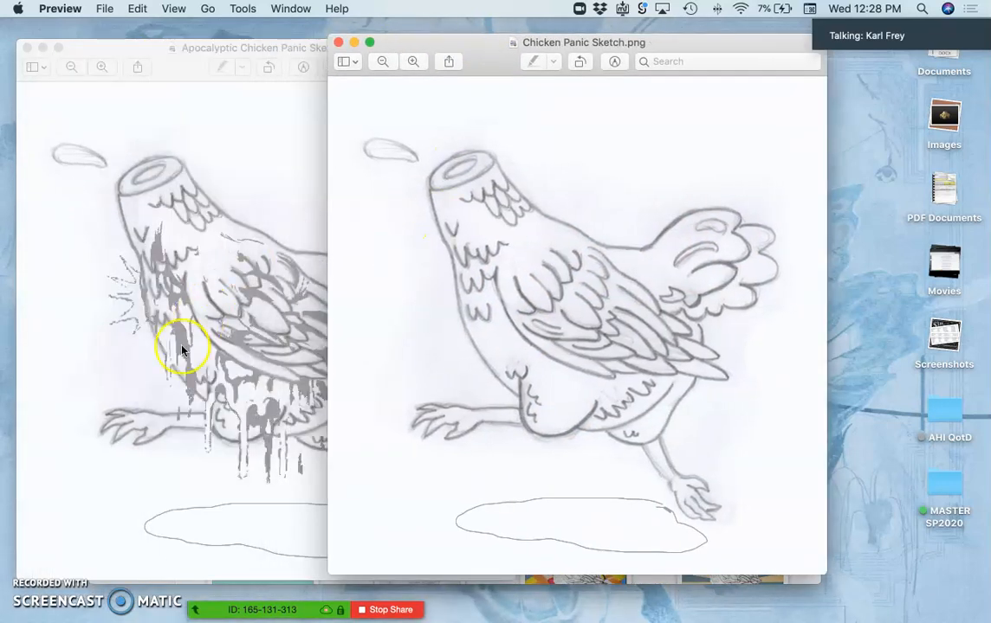
{"action": "left_click", "coordinate": [338, 41]}
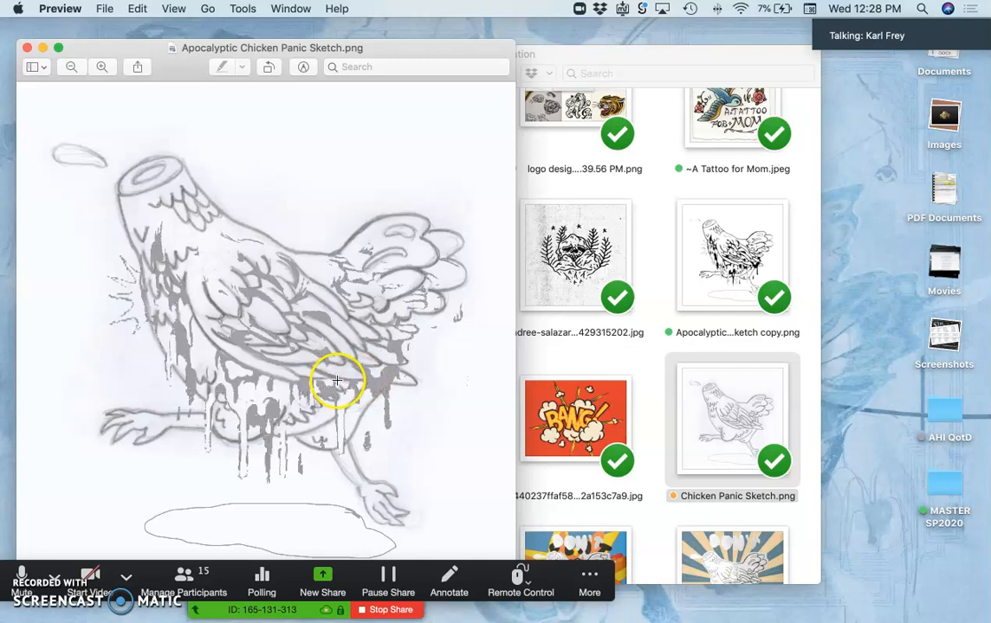
{"action": "left_click_drag", "start_coordinate": [298, 47], "coordinate": [430, 50]}
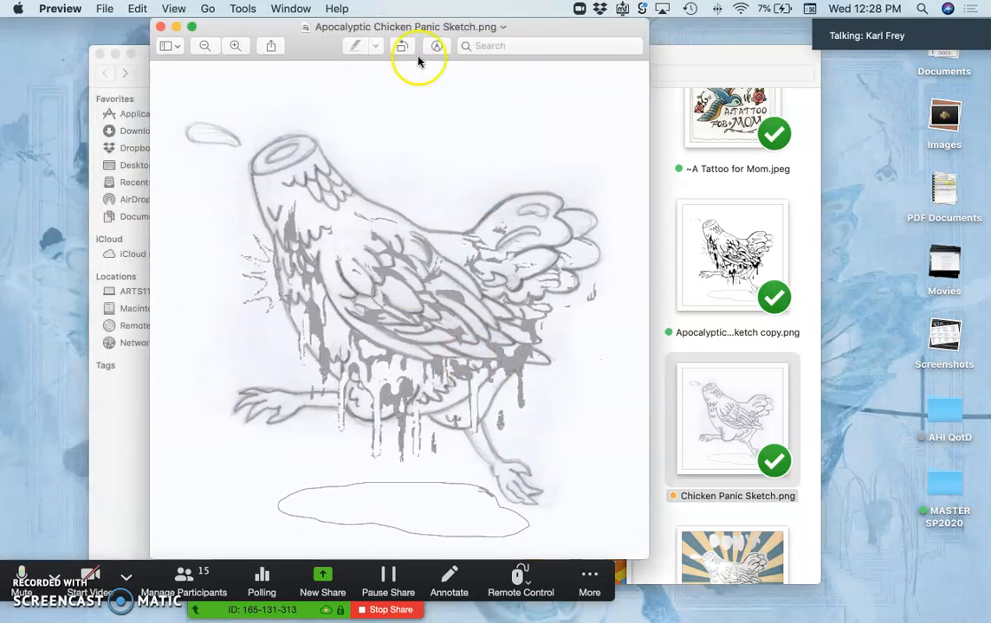
{"action": "mouse_move", "coordinate": [4, 251]}
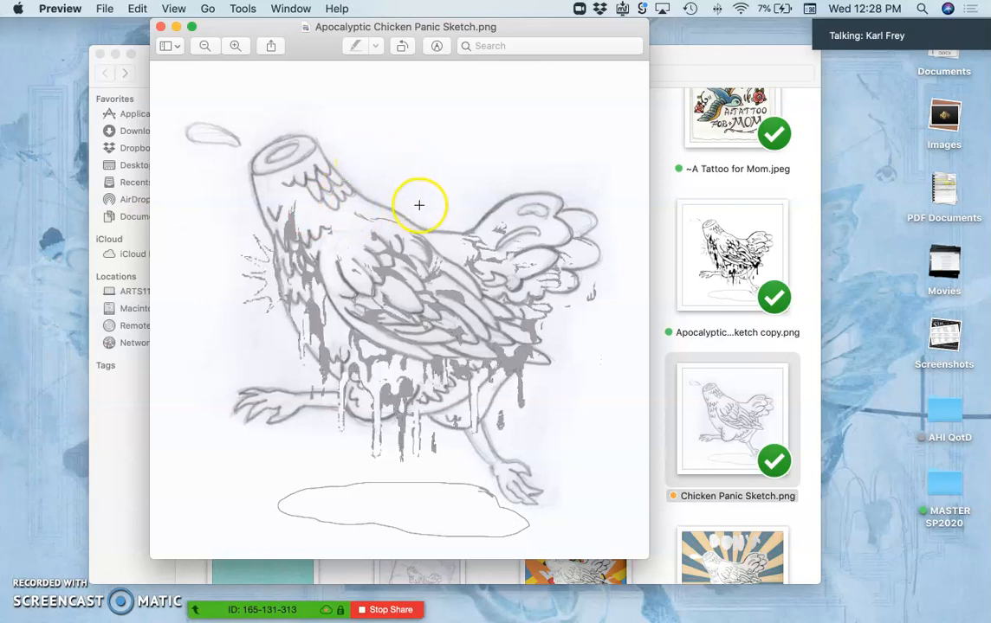
{"action": "left_click", "coordinate": [159, 29]}
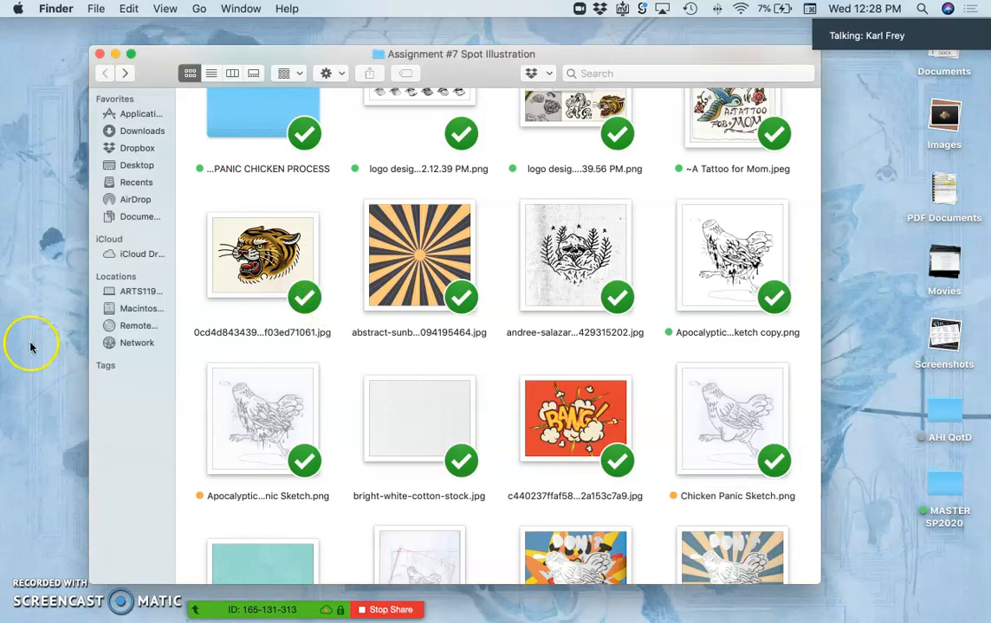
- Switch to Google Chrome and open the VECTR.com link from the course's Links page in a new window
{"action": "mouse_move", "coordinate": [4, 335]}
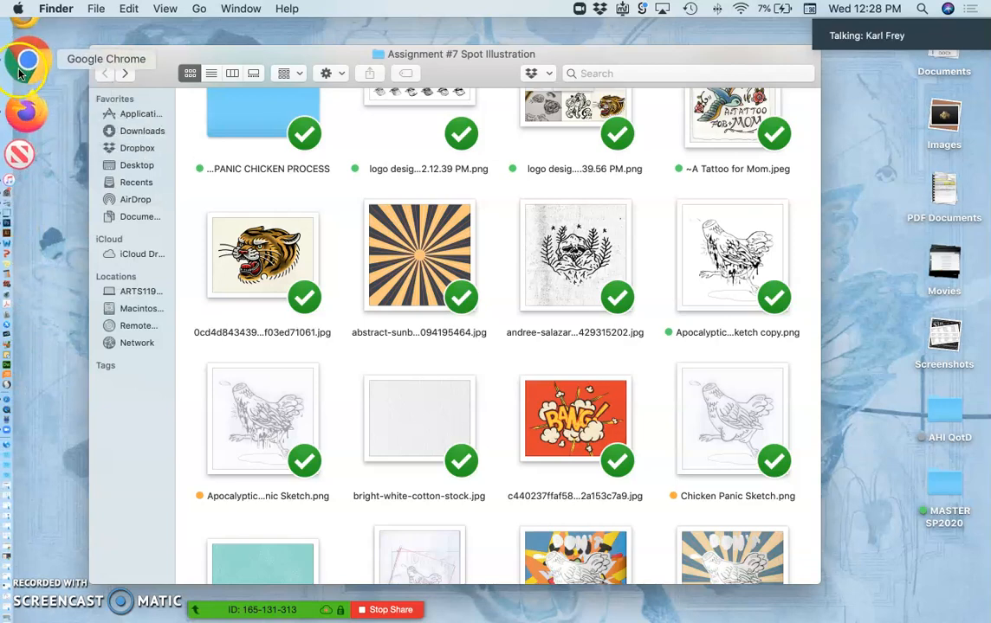
{"action": "left_click", "coordinate": [22, 74]}
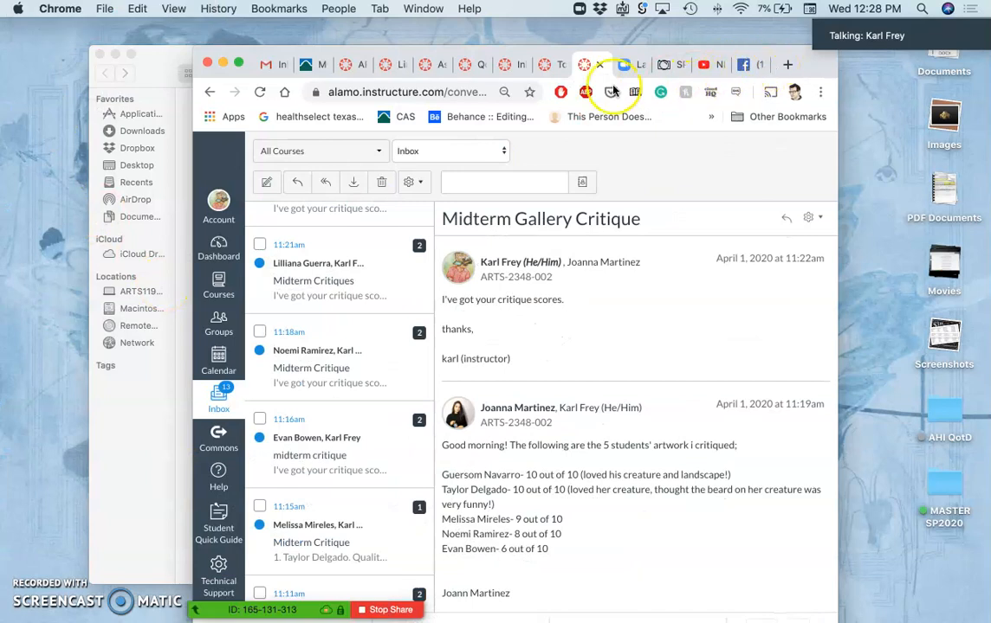
{"action": "left_click", "coordinate": [359, 68]}
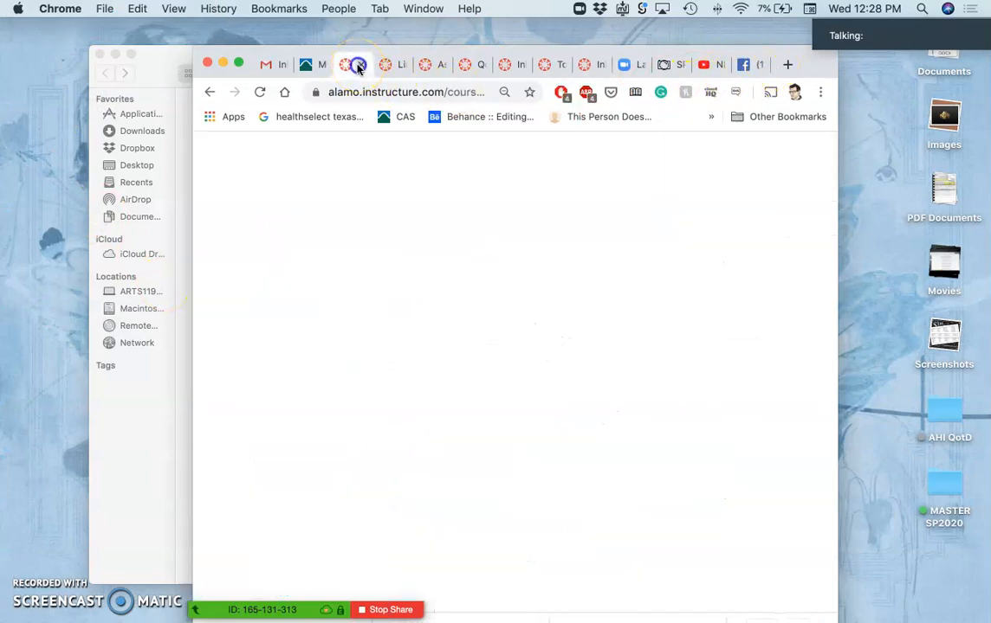
{"action": "left_click", "coordinate": [390, 62]}
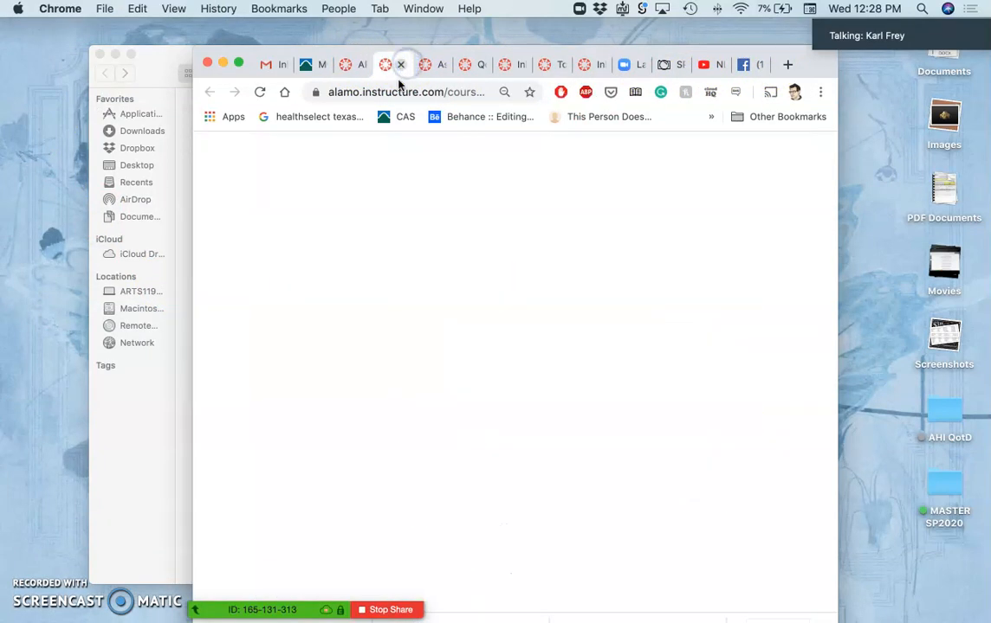
{"action": "scroll", "coordinate": [705, 371], "scroll_direction": "down", "scroll_amount": 5}
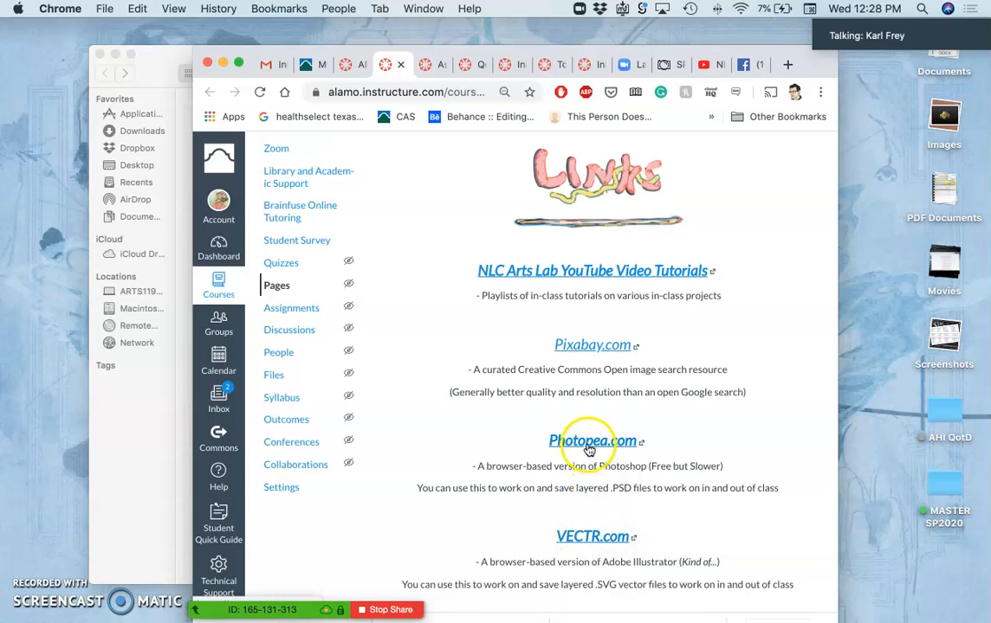
{"action": "right_click", "coordinate": [595, 537]}
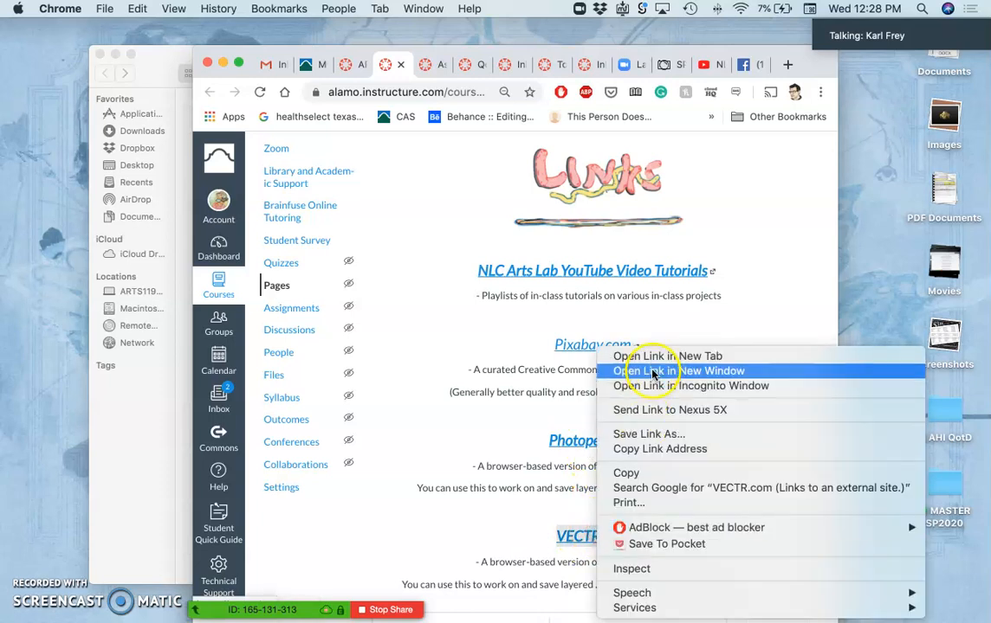
{"action": "left_click", "coordinate": [652, 372]}
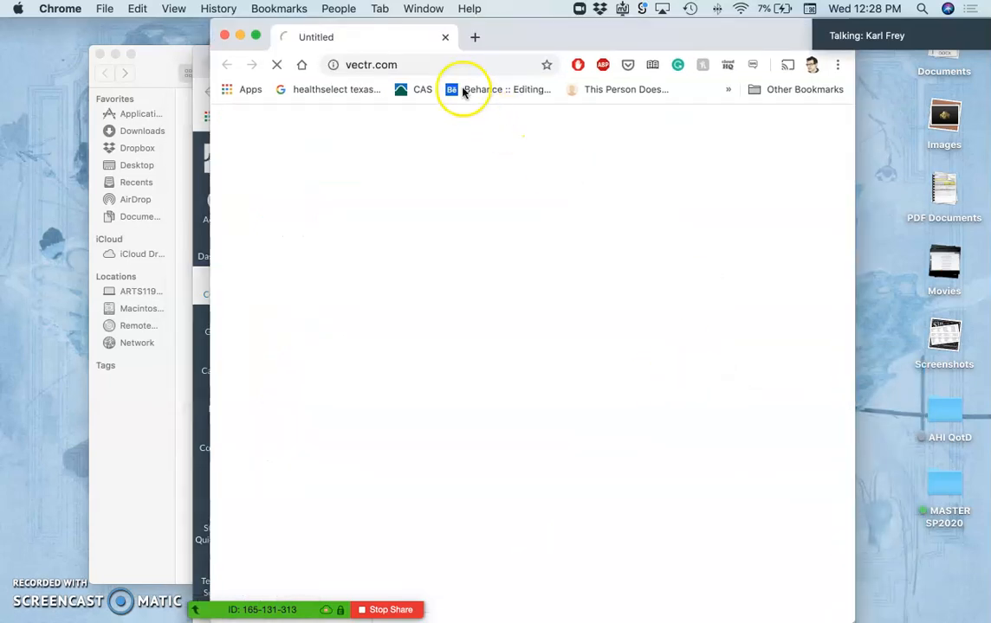
{"action": "left_click_drag", "start_coordinate": [519, 41], "coordinate": [704, 39]}
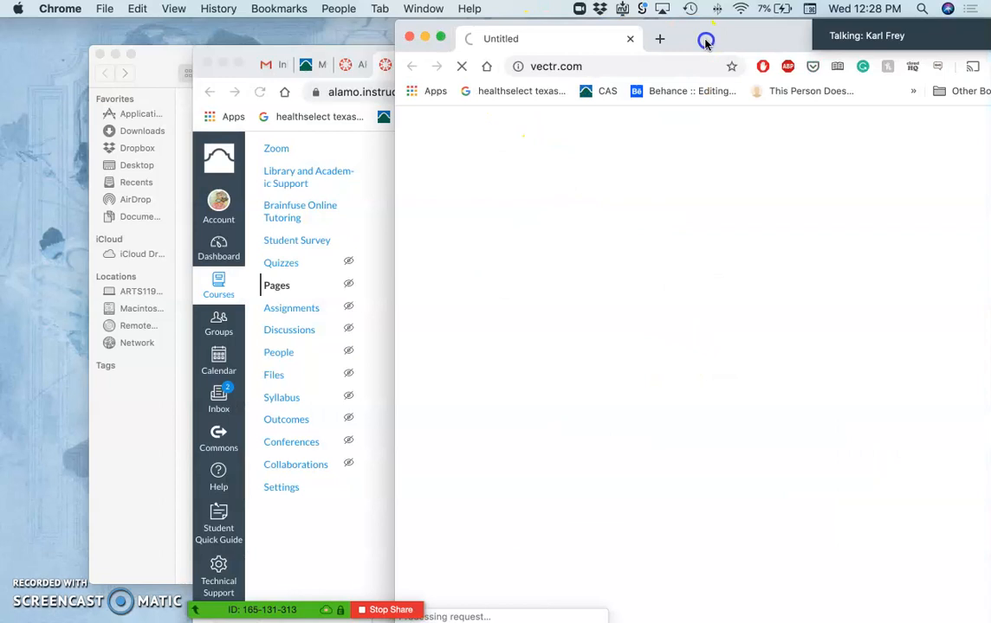
- Open the Photopea.com link from the Links page in a new window and merge it as a tab into the Vectr window
{"action": "left_click", "coordinate": [252, 55]}
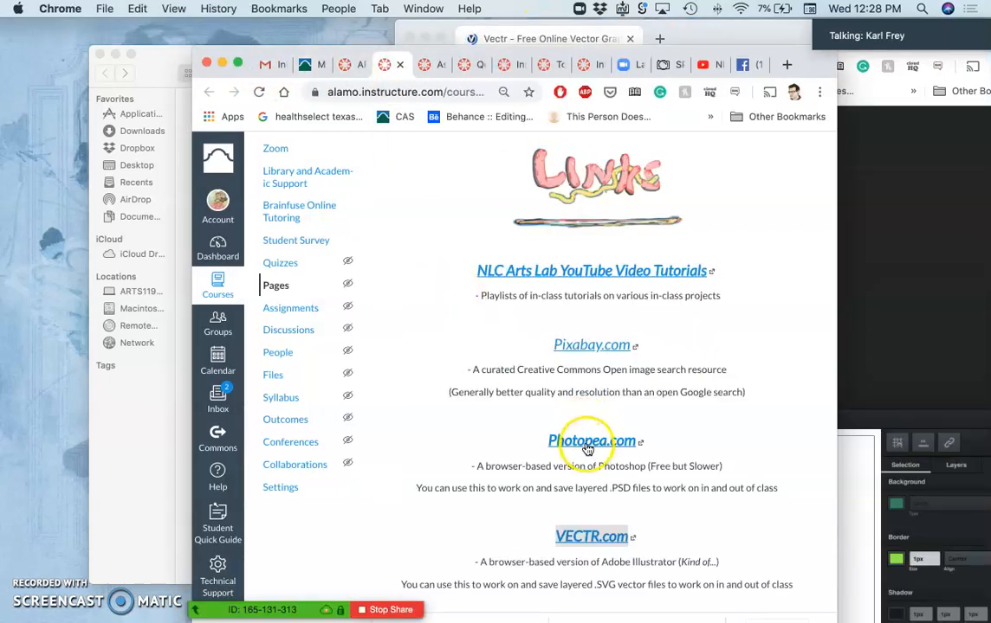
{"action": "right_click", "coordinate": [586, 443]}
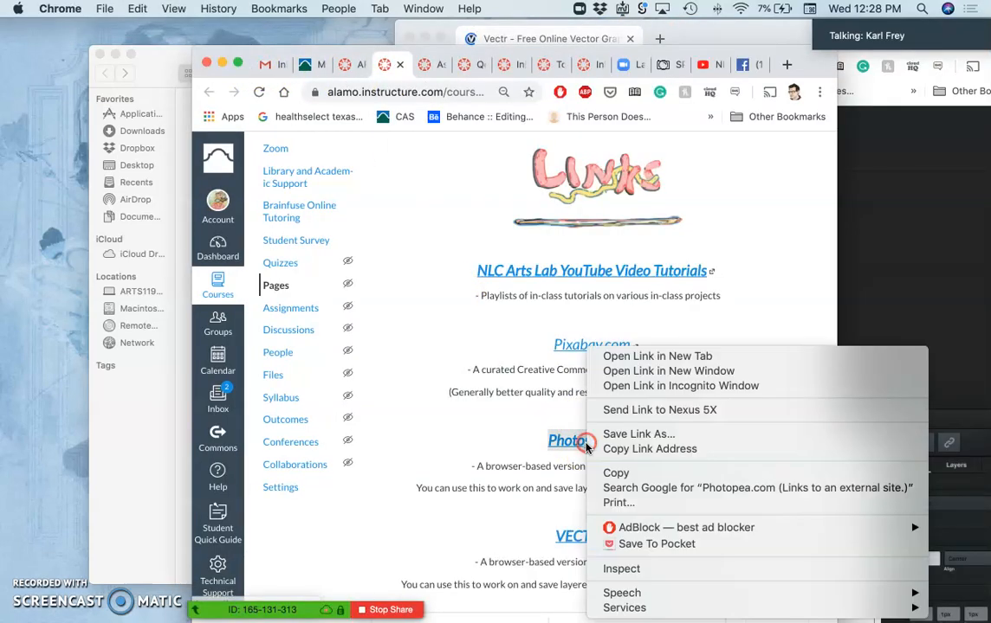
{"action": "left_click", "coordinate": [627, 375]}
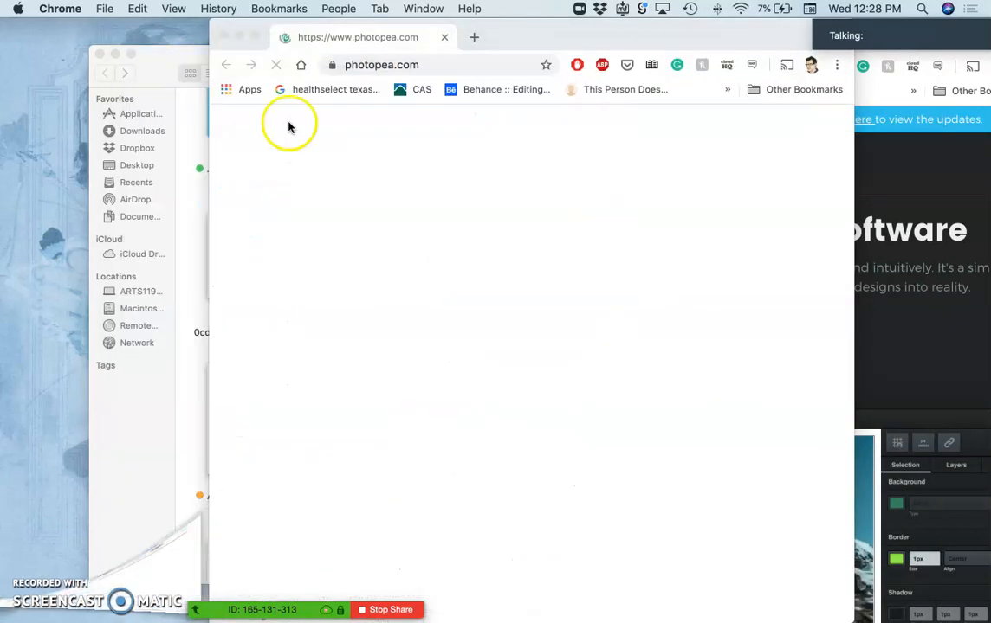
{"action": "left_click_drag", "start_coordinate": [619, 33], "coordinate": [487, 243]}
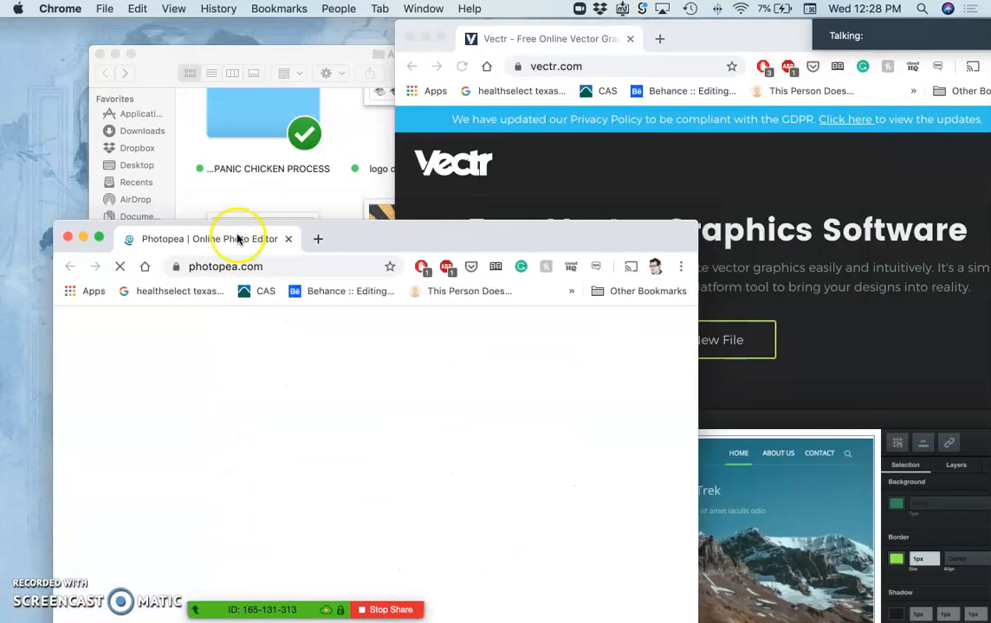
{"action": "left_click_drag", "start_coordinate": [264, 249], "coordinate": [690, 41]}
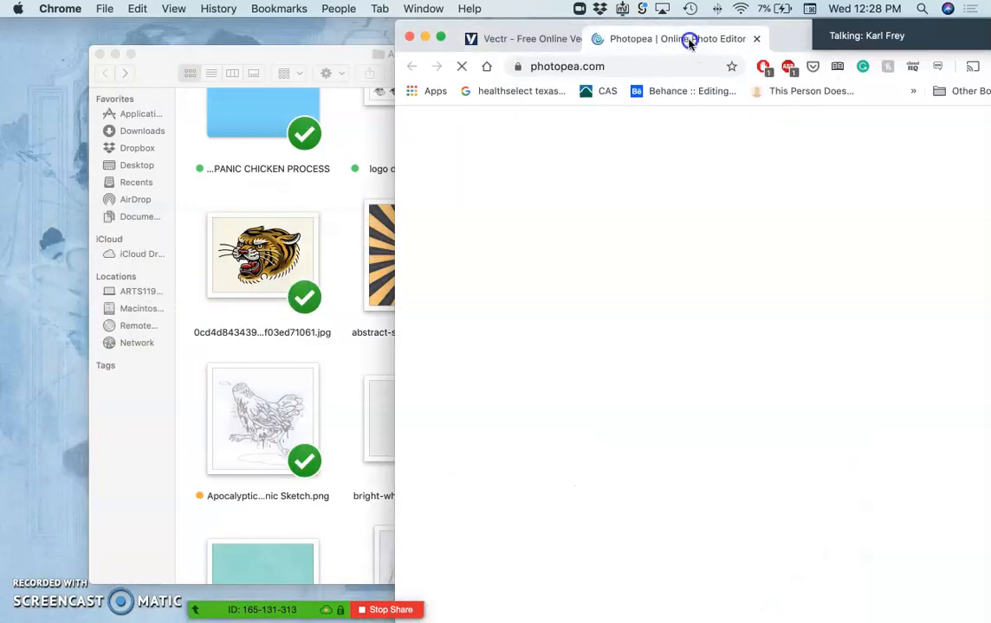
- Create a new blank file in Vectr
{"action": "left_click_drag", "start_coordinate": [597, 25], "coordinate": [350, 7]}
{"action": "left_click", "coordinate": [328, 36]}
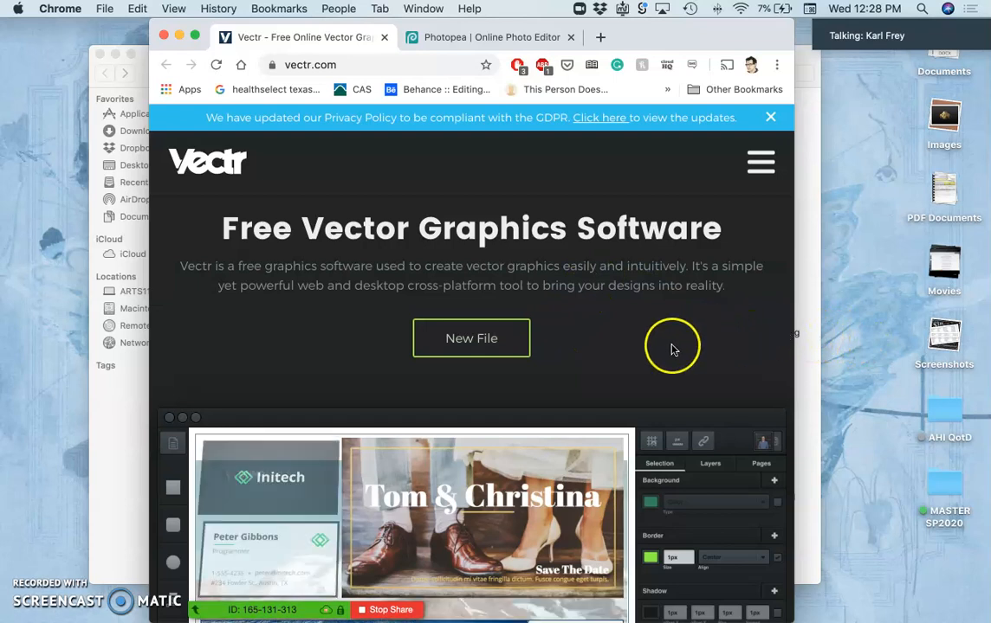
{"action": "left_click", "coordinate": [505, 346]}
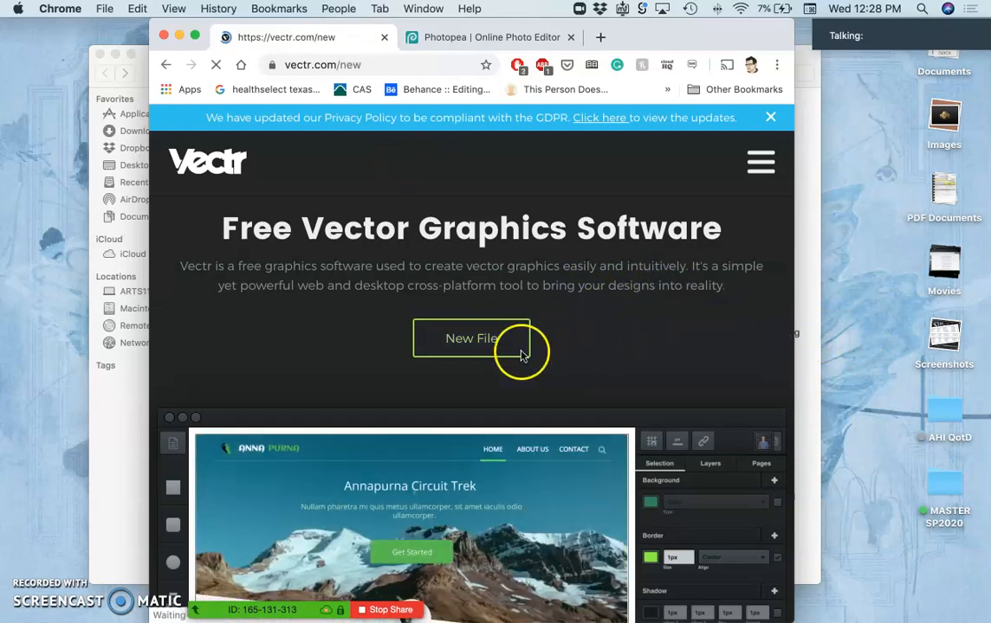
{"action": "left_click", "coordinate": [475, 334]}
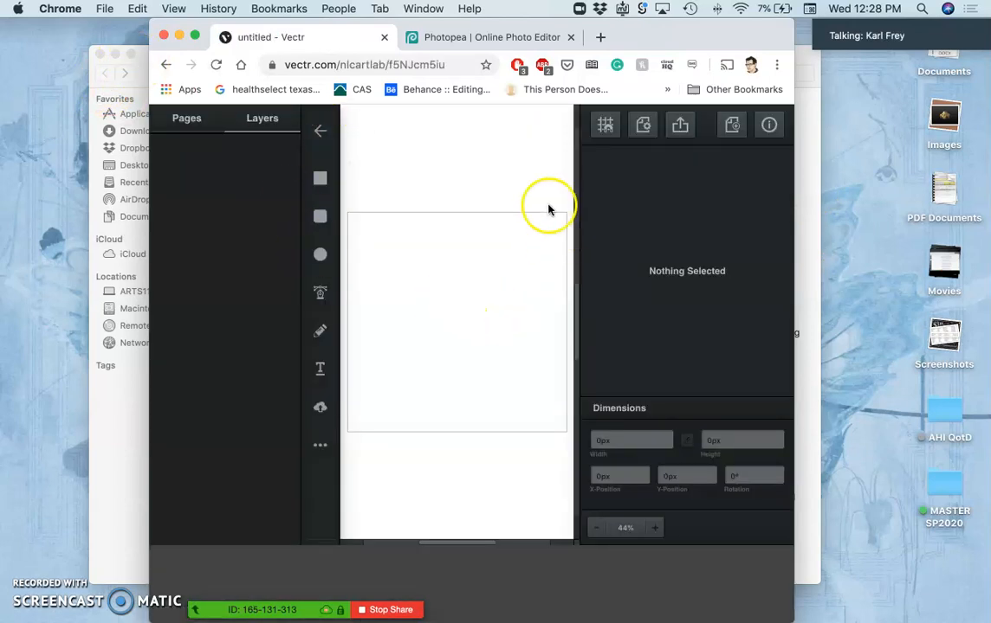
{"action": "left_click", "coordinate": [491, 39]}
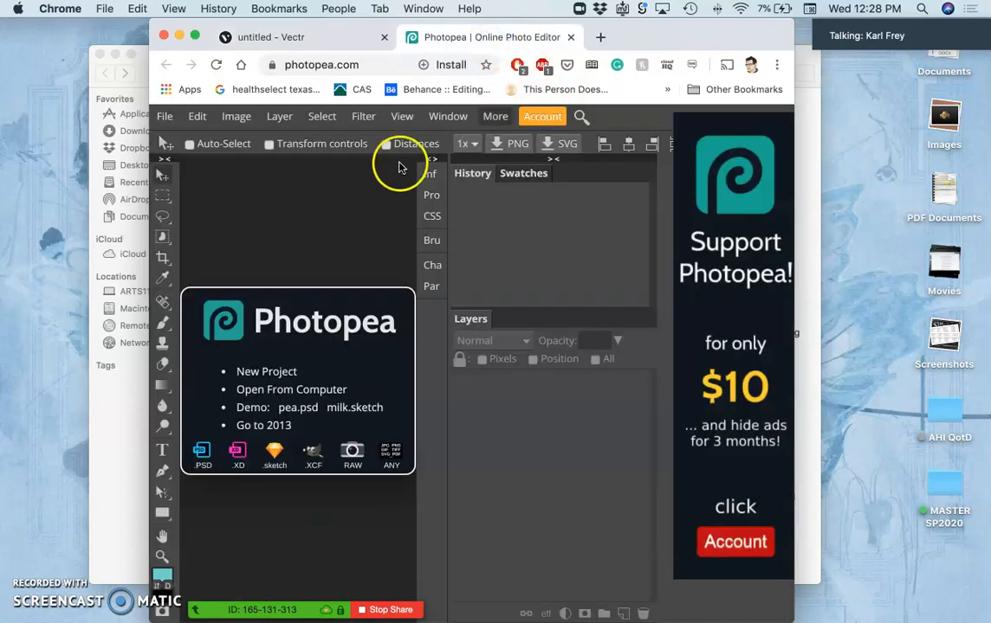
{"action": "left_click", "coordinate": [310, 39]}
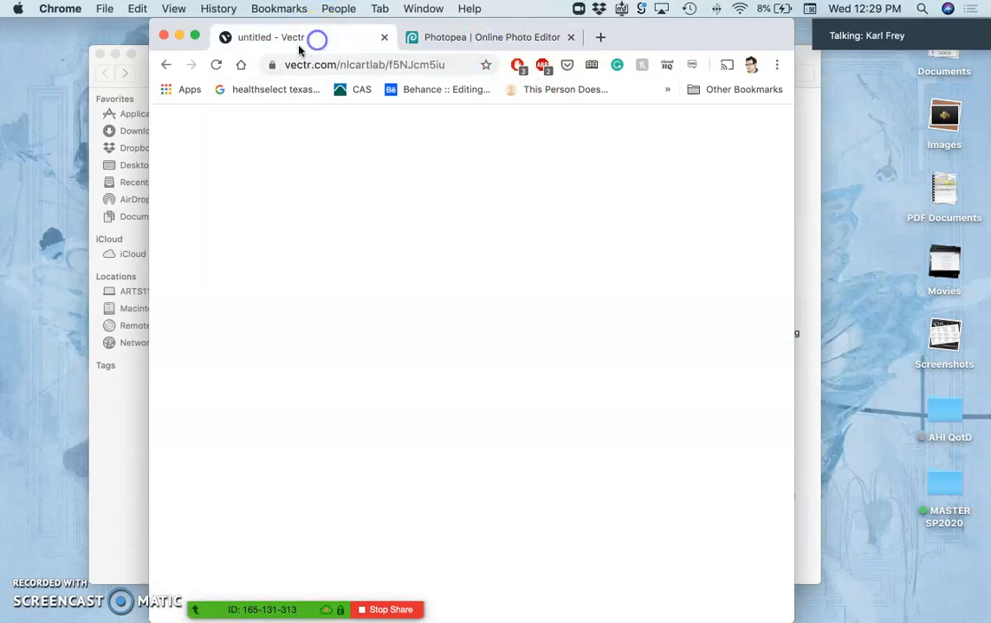
- Place the Finder window beside the browser and import Apocalyptic Chicken Panic Sketch.png onto the Vectr canvas
{"action": "left_click", "coordinate": [137, 70]}
{"action": "left_click_drag", "start_coordinate": [137, 70], "coordinate": [43, 64]}
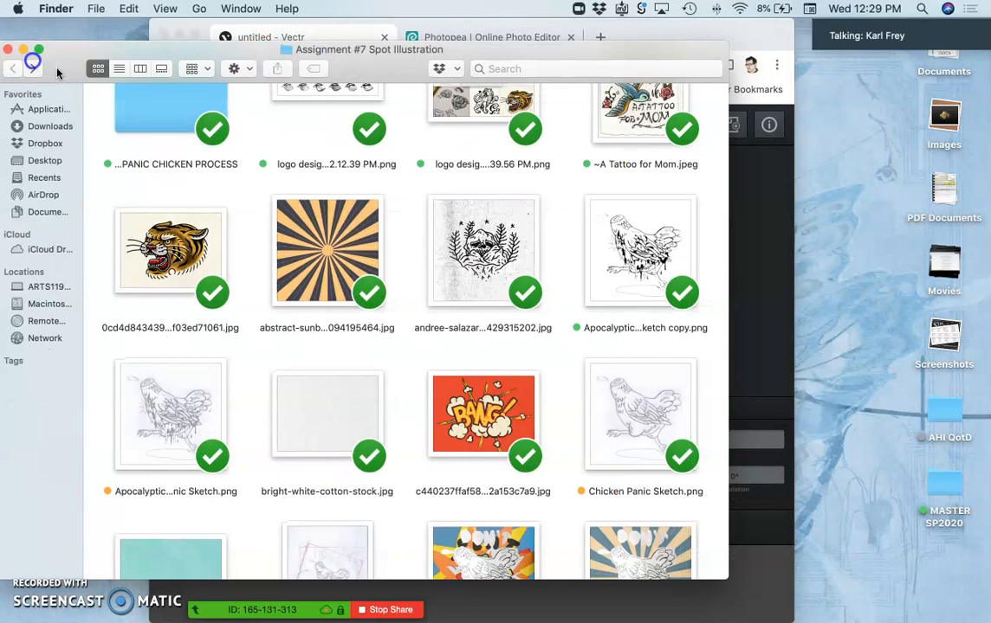
{"action": "left_click_drag", "start_coordinate": [143, 48], "coordinate": [871, 72]}
{"action": "mouse_move", "coordinate": [880, 420]}
{"action": "left_mouse_down"}
{"action": "mouse_move", "coordinate": [655, 425]}
{"action": "mouse_move", "coordinate": [463, 313]}
{"action": "left_mouse_up"}
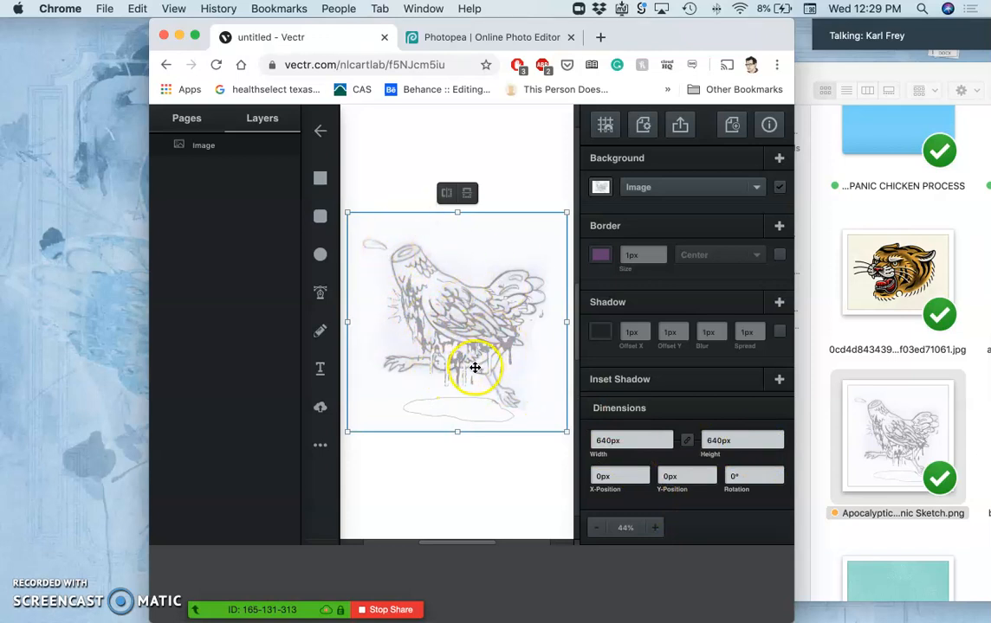
- Bring up Photopea and copy Apocalyptic Chicken Panic Sketch.png from the assignment folder to the desktop
{"action": "left_click", "coordinate": [493, 38]}
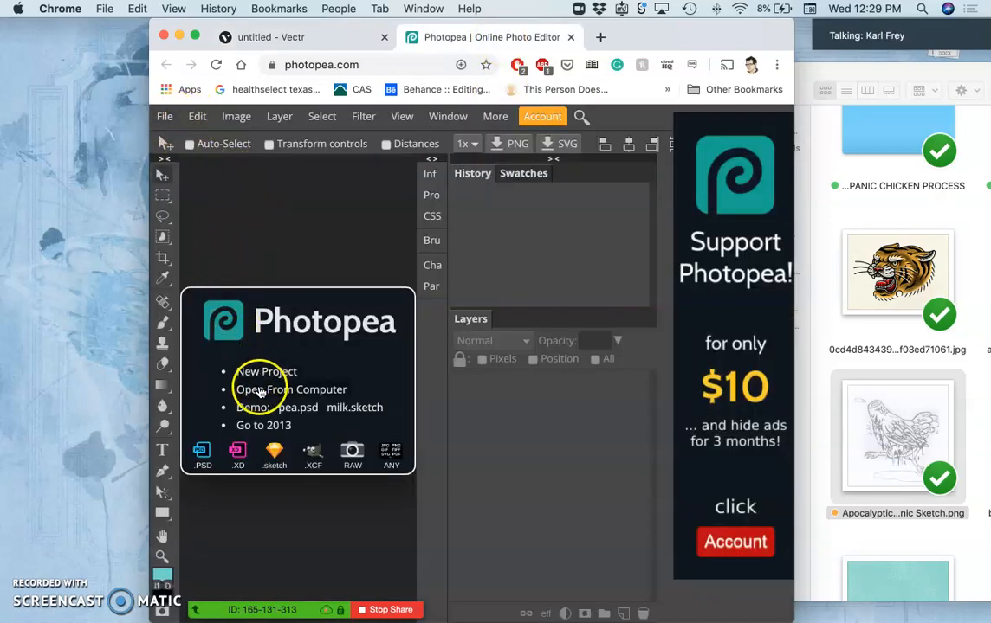
{"action": "left_click", "coordinate": [881, 430]}
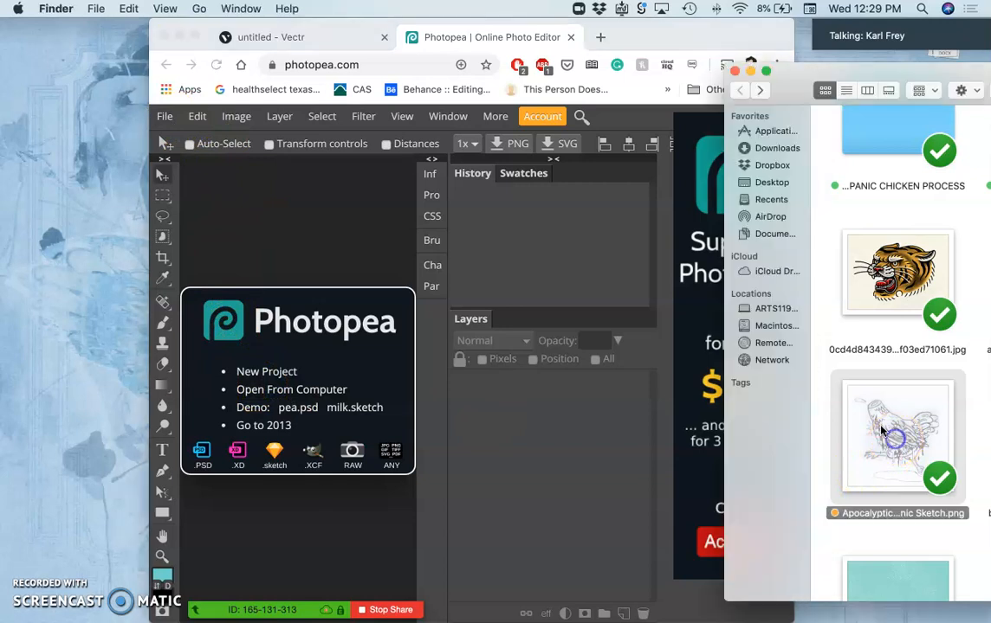
{"action": "left_click_drag", "start_coordinate": [882, 427], "coordinate": [56, 306]}
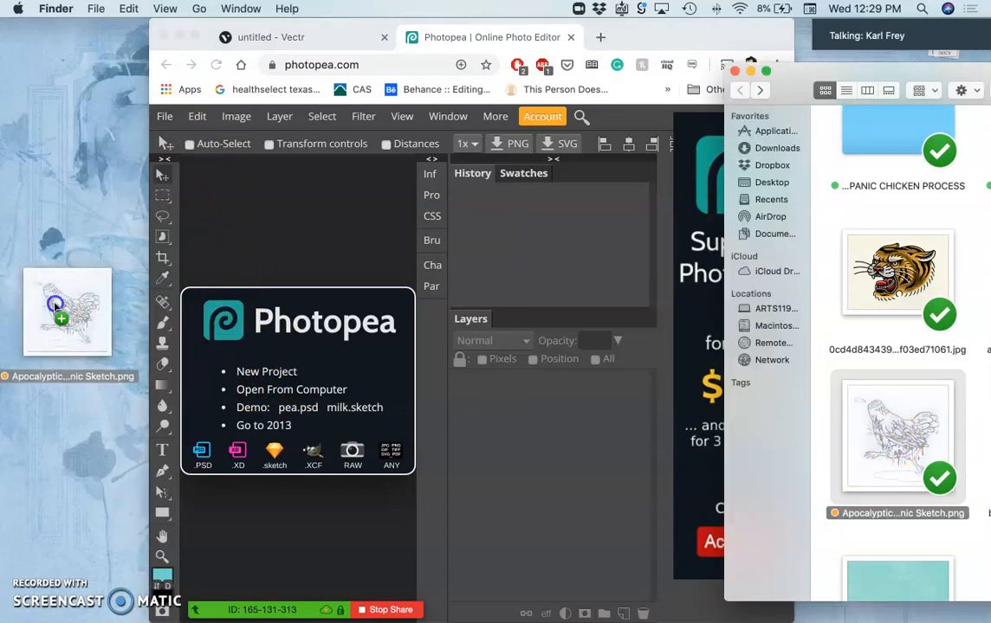
- Open Apocalyptic Chicken Panic Sketch.png from the computer's Recents in Photopea and compare it with the Vectr file
{"action": "left_click", "coordinate": [288, 392]}
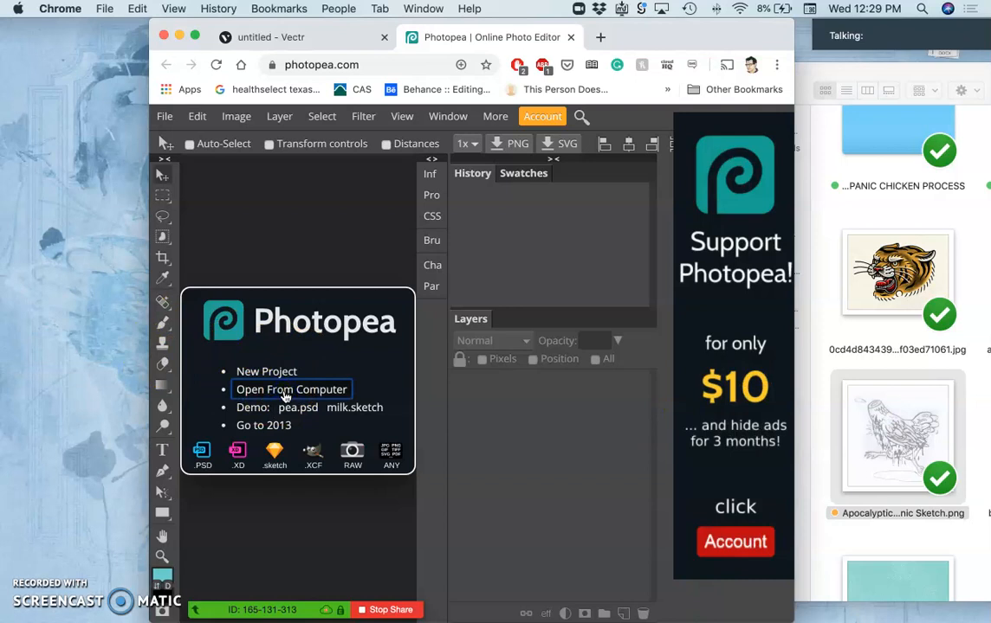
{"action": "left_click", "coordinate": [286, 392]}
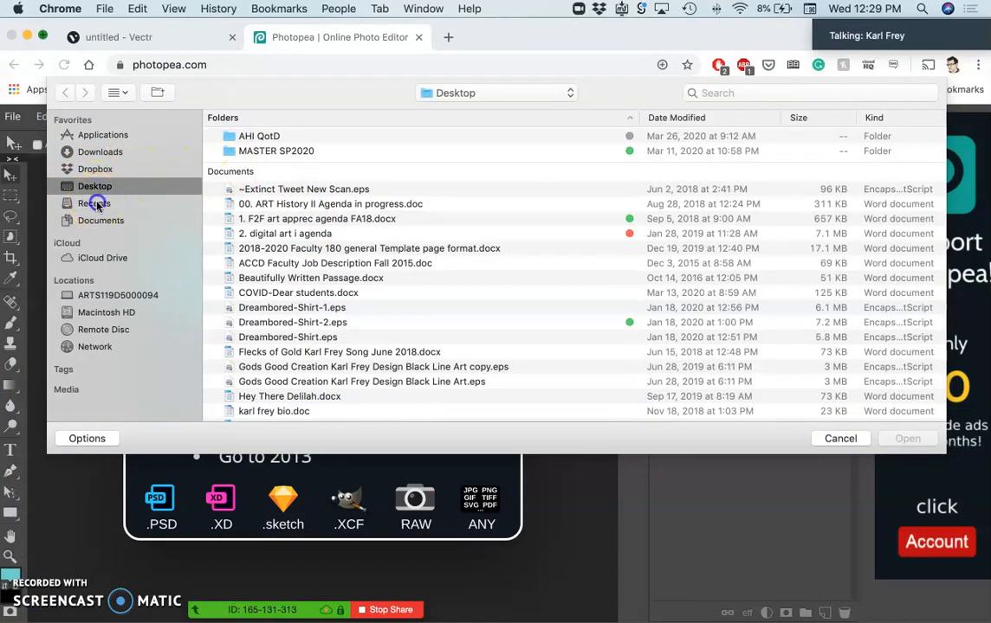
{"action": "left_click", "coordinate": [97, 204]}
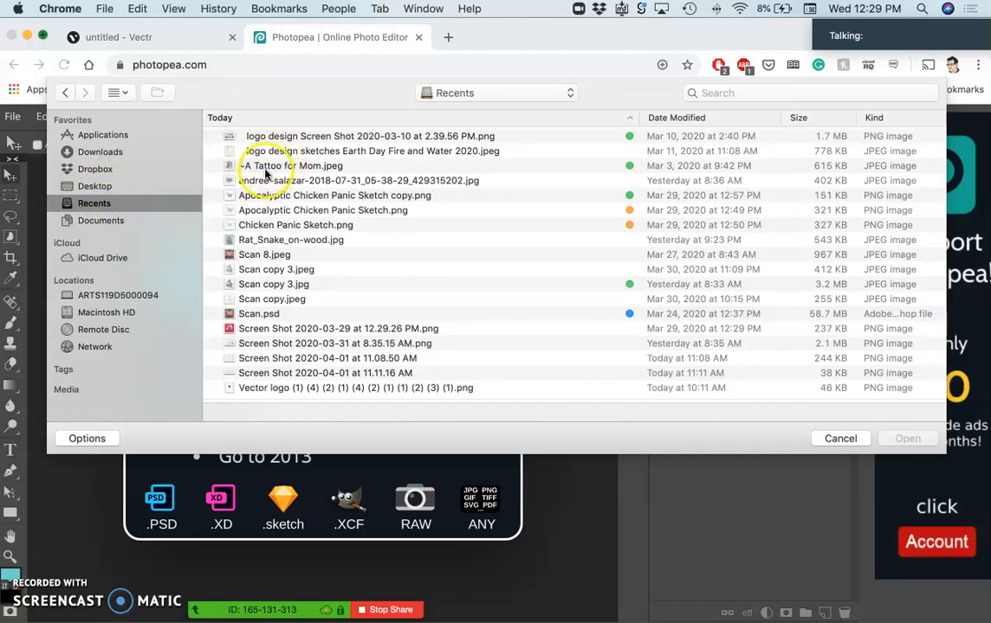
{"action": "left_click", "coordinate": [266, 212]}
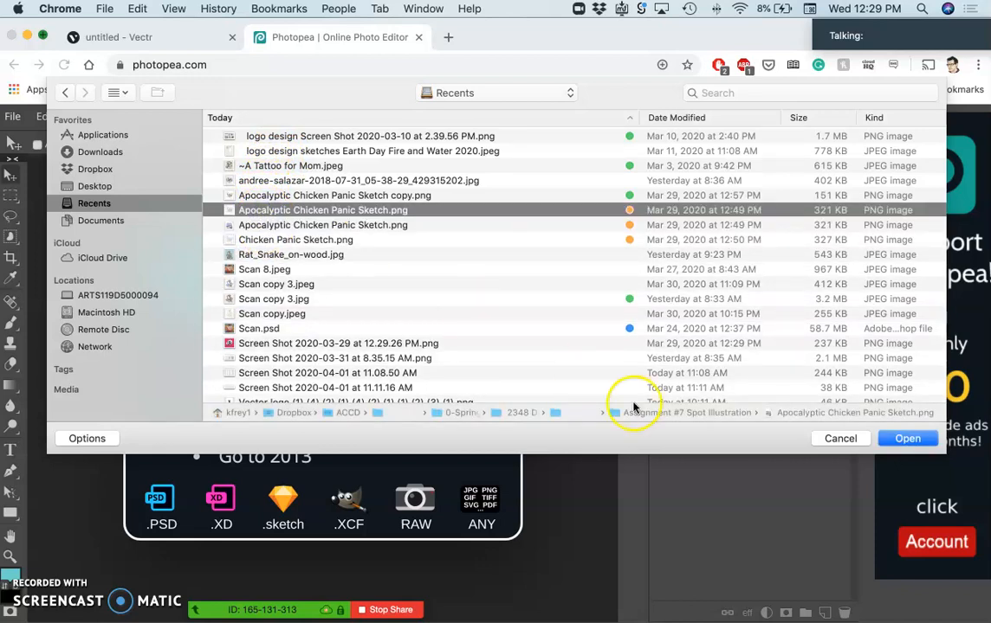
{"action": "left_click", "coordinate": [909, 438]}
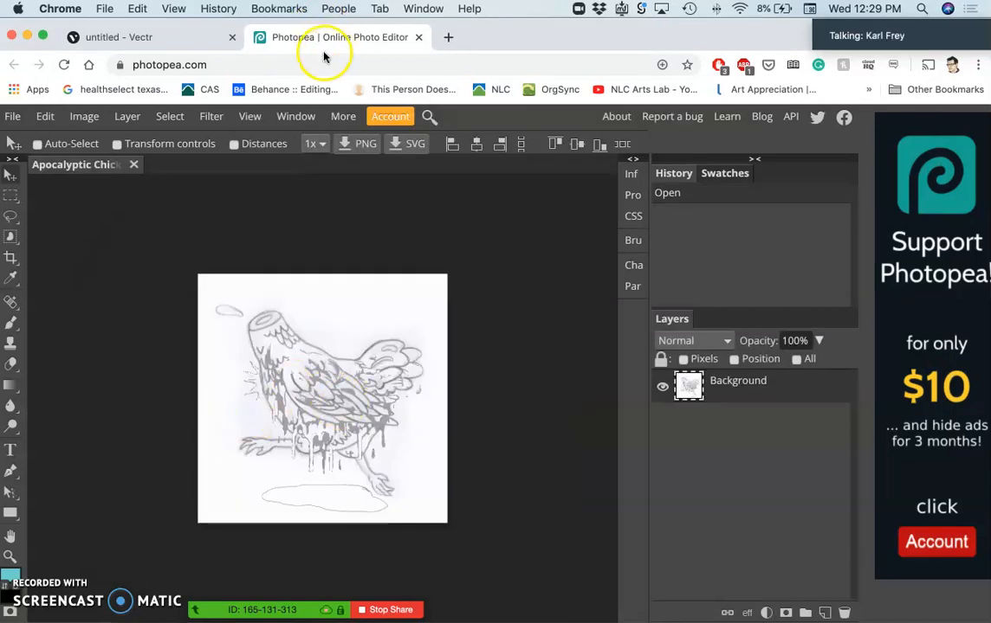
{"action": "left_click", "coordinate": [144, 38]}
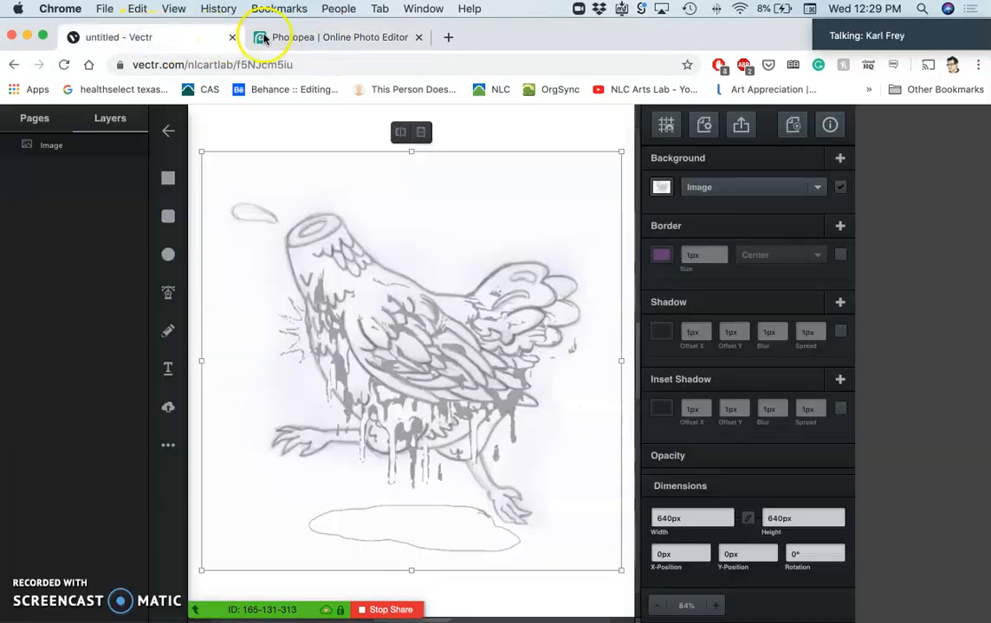
{"action": "left_click", "coordinate": [349, 40]}
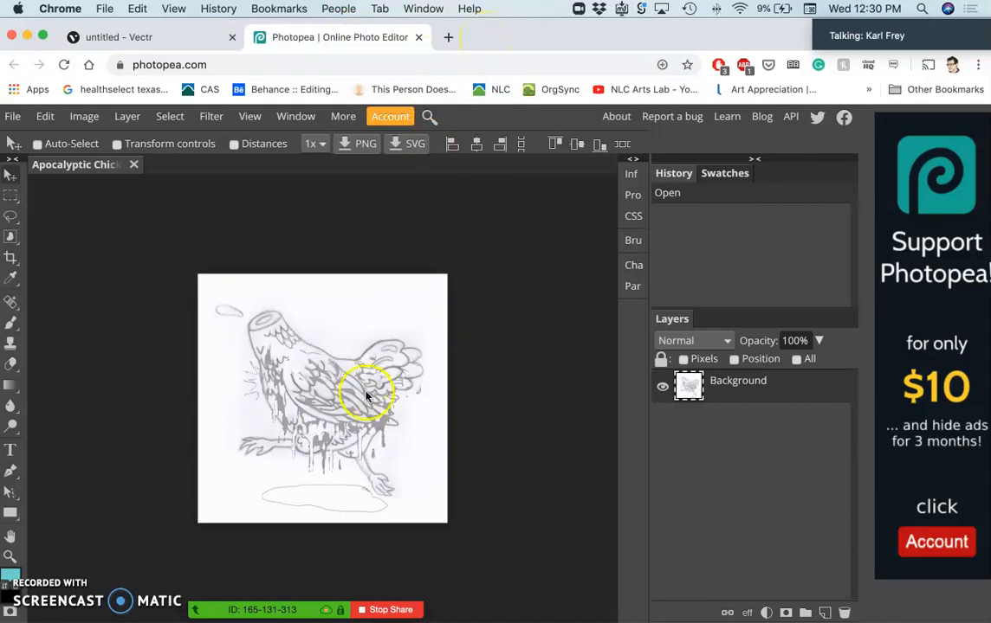
- Add a new empty layer above the sketch and fully lock the Background layer
{"action": "left_click", "coordinate": [824, 613]}
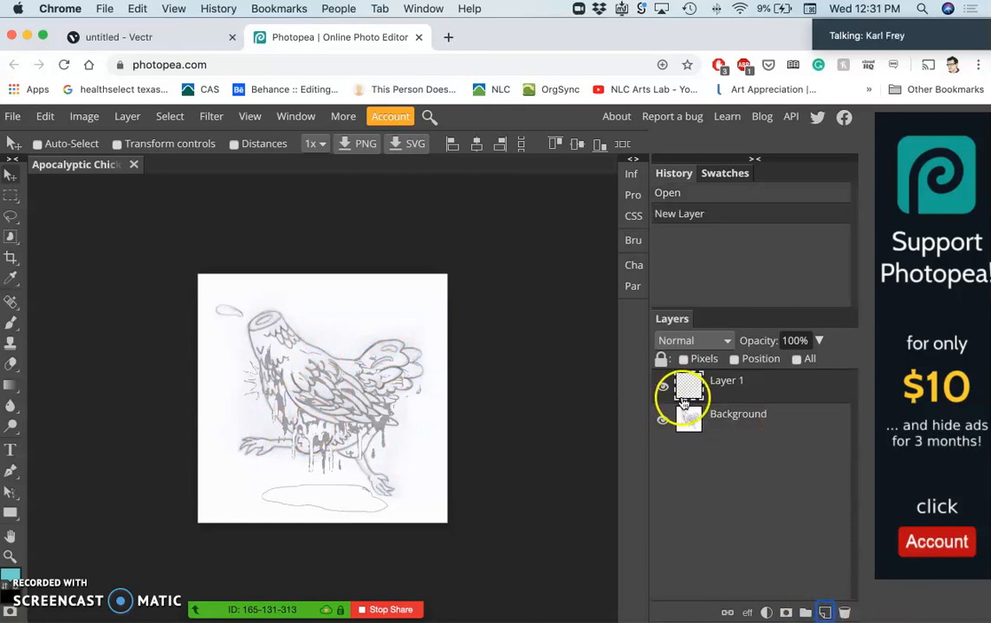
{"action": "left_click", "coordinate": [765, 424]}
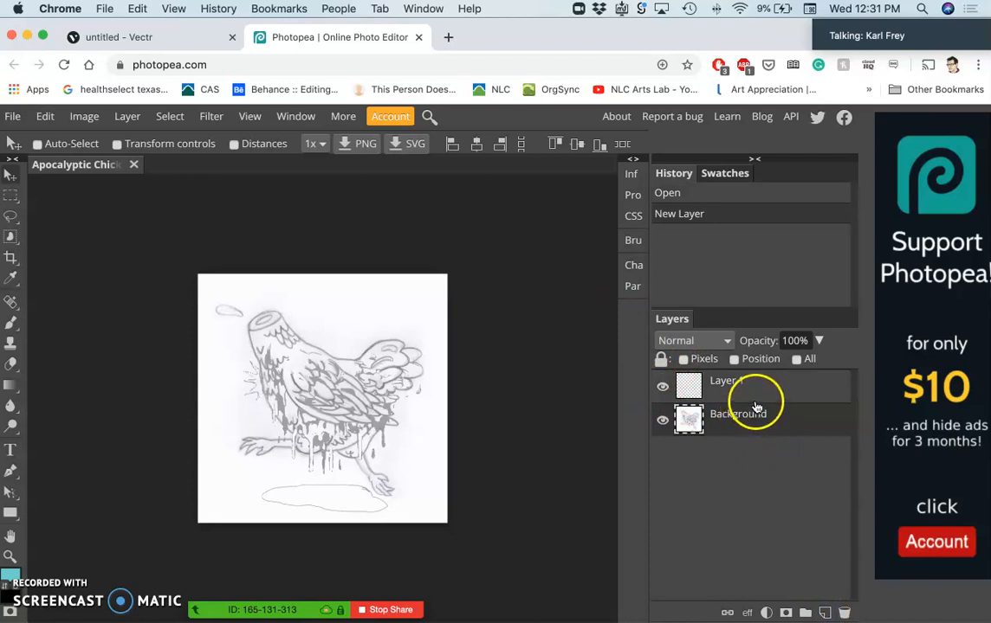
{"action": "left_click", "coordinate": [662, 362]}
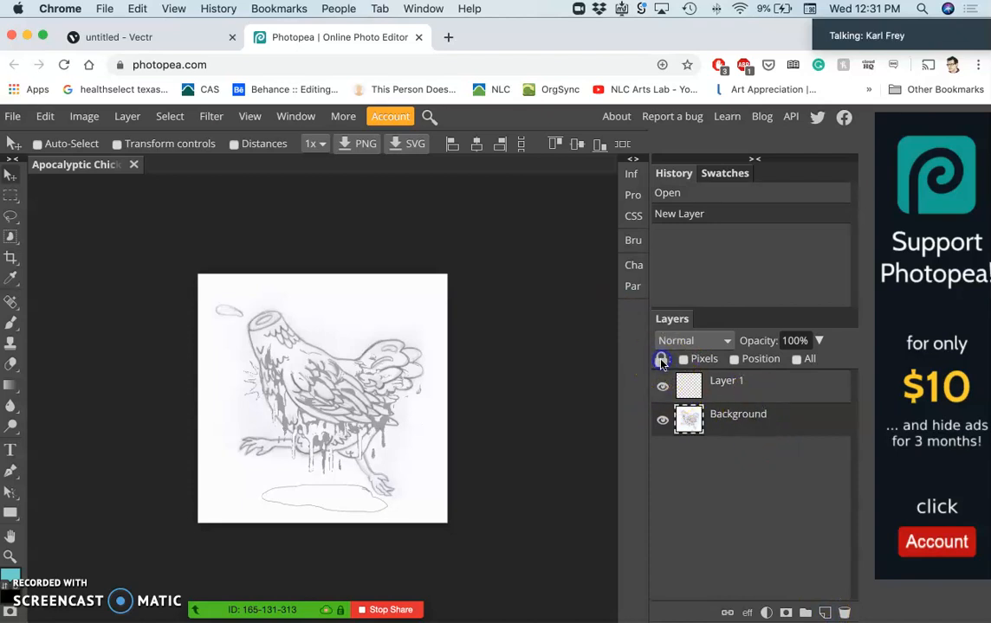
{"action": "left_click", "coordinate": [755, 425]}
{"action": "double_click", "coordinate": [770, 420]}
{"action": "left_click", "coordinate": [662, 362]}
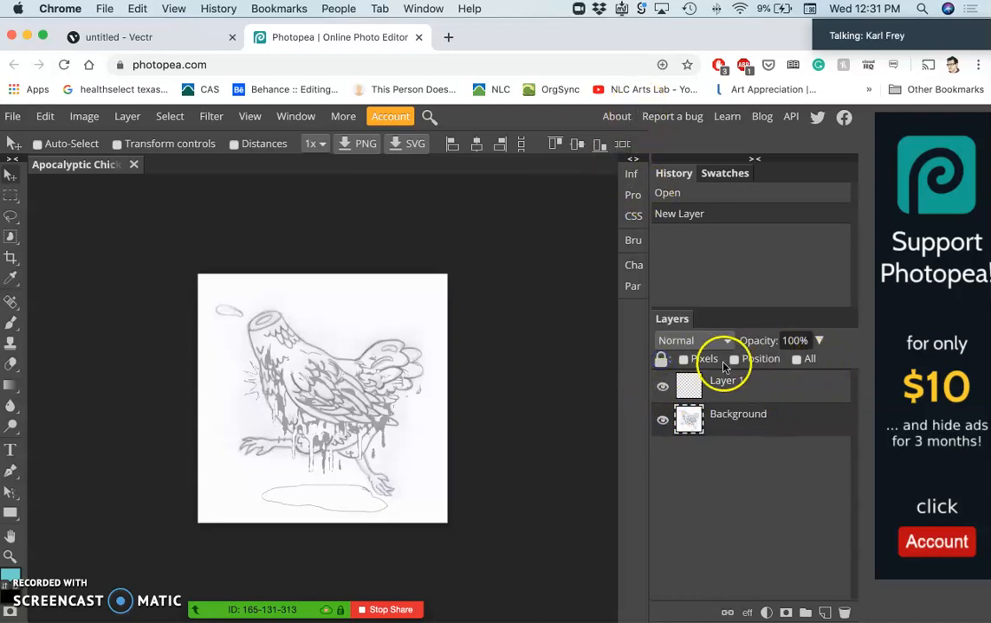
{"action": "left_click", "coordinate": [796, 360]}
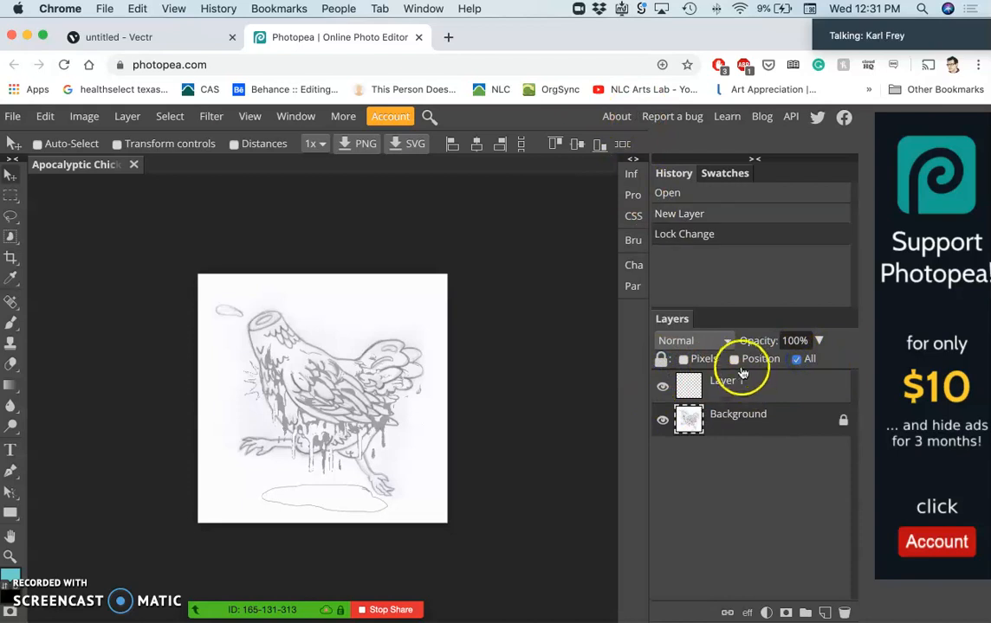
{"action": "left_click", "coordinate": [684, 362]}
- Rename the new empty layer above the Background as Black Line Art
{"action": "left_click", "coordinate": [770, 390]}
{"action": "double_click", "coordinate": [728, 382]}
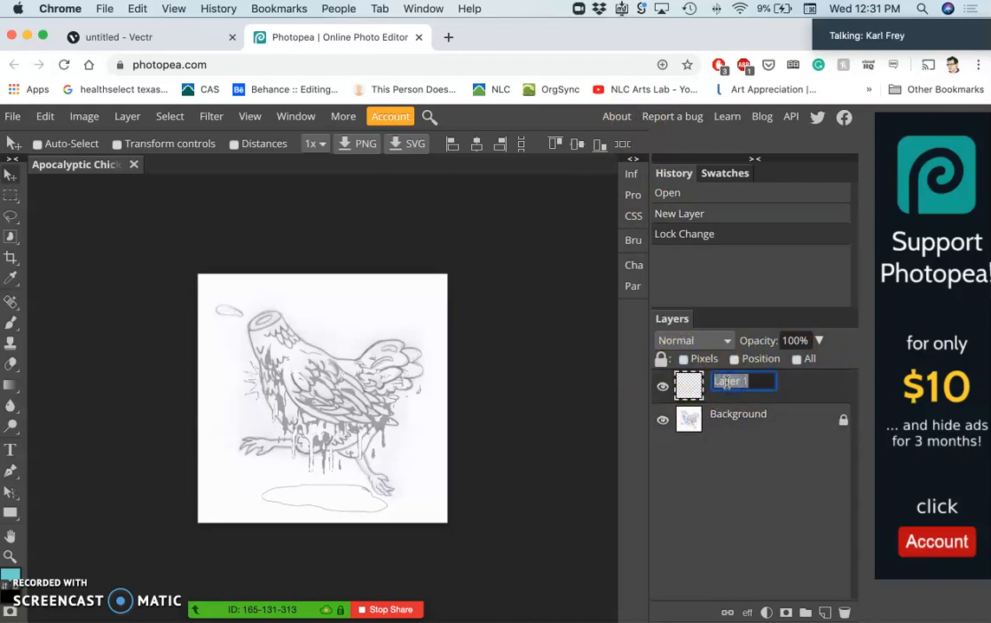
{"action": "type", "text": "Black Line Art"}
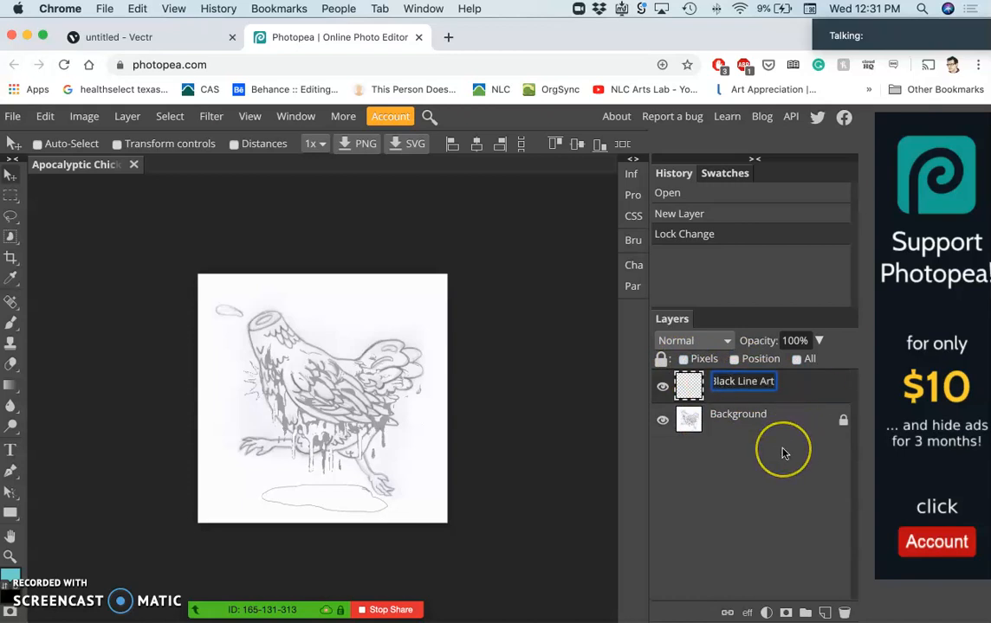
{"action": "left_click", "coordinate": [721, 408]}
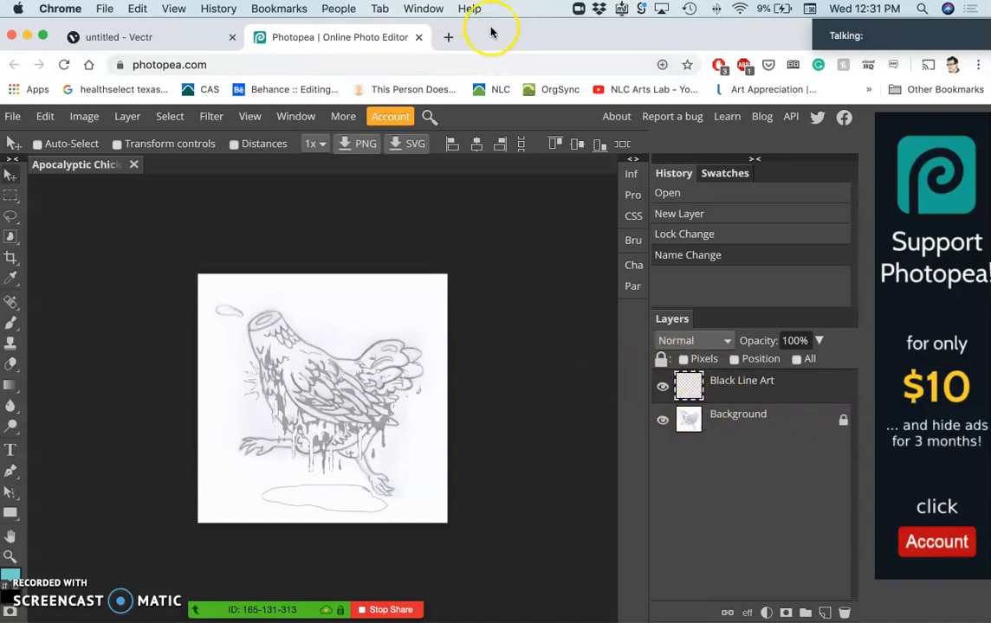
- Switch to the Vectr file, reduce the sketch image's opacity to 50%, and lock the image layer
{"action": "left_click_drag", "start_coordinate": [489, 27], "coordinate": [511, 28]}
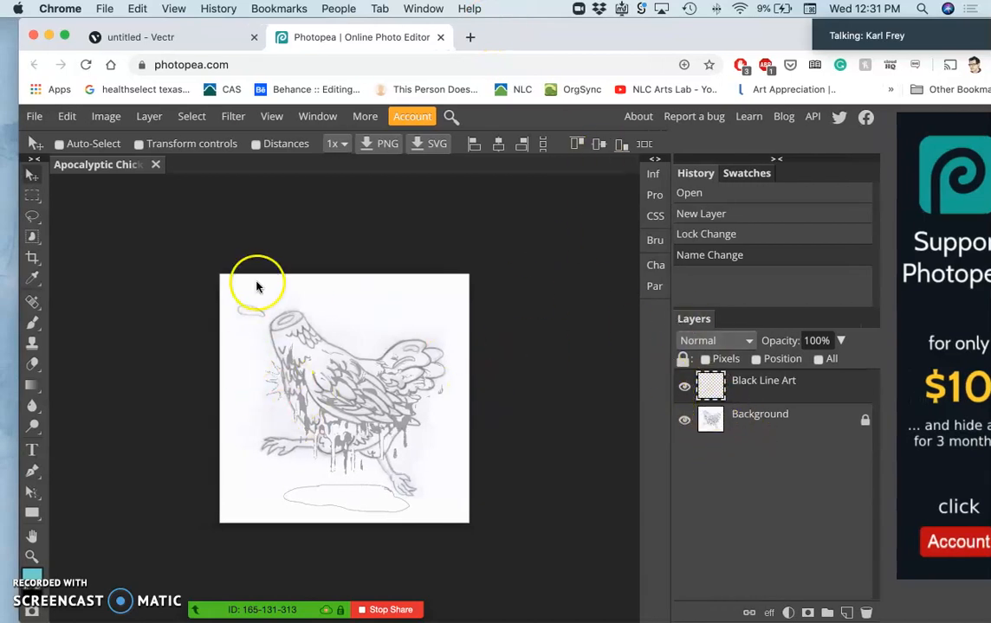
{"action": "left_click", "coordinate": [223, 43]}
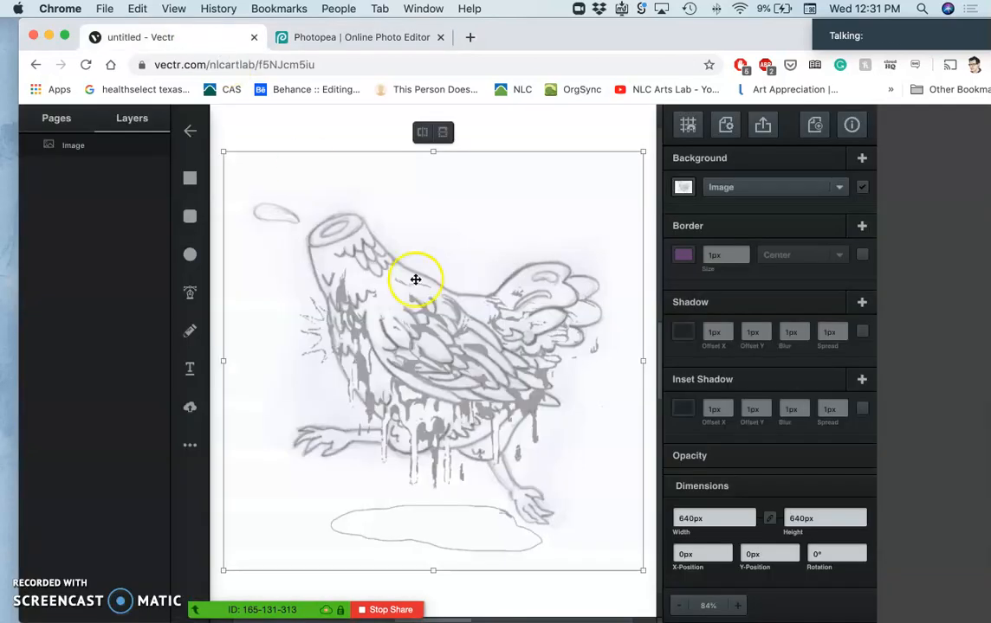
{"action": "left_click", "coordinate": [742, 459]}
{"action": "scroll", "coordinate": [774, 436], "scroll_direction": "down", "scroll_amount": 2}
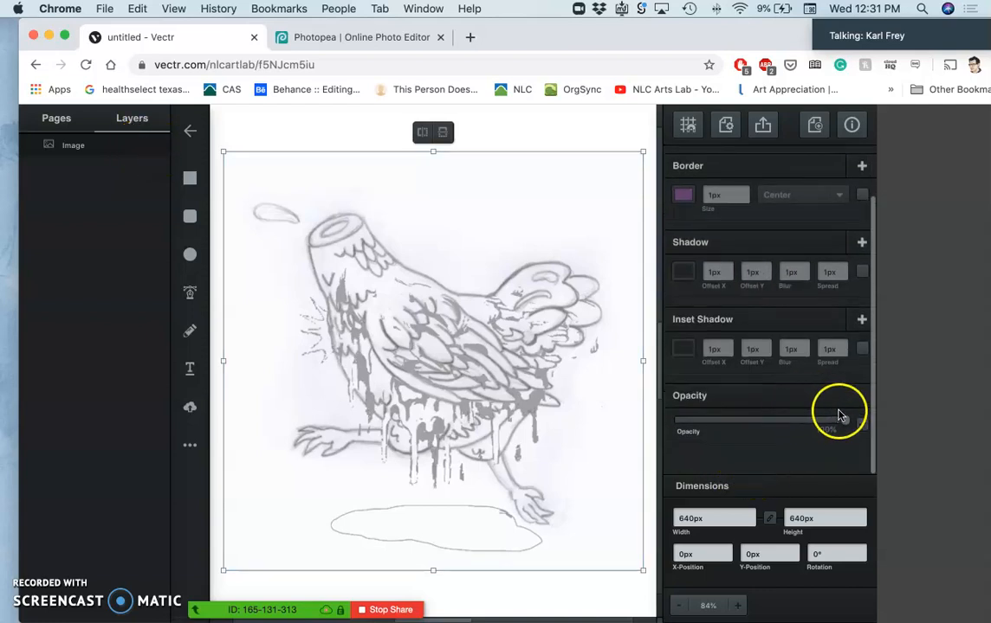
{"action": "left_click_drag", "start_coordinate": [841, 422], "coordinate": [759, 421]}
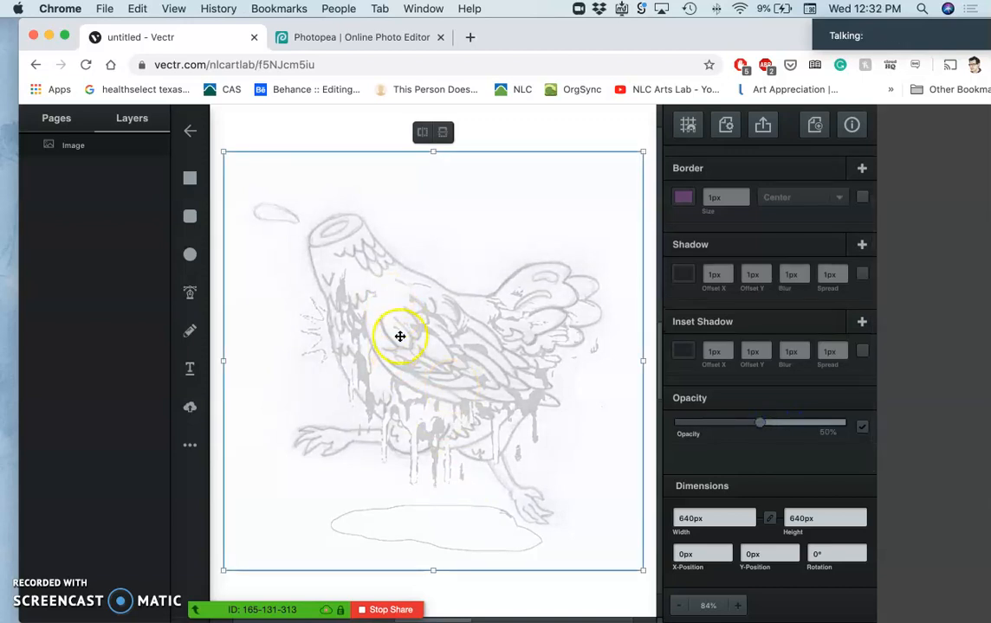
{"action": "left_click", "coordinate": [141, 144]}
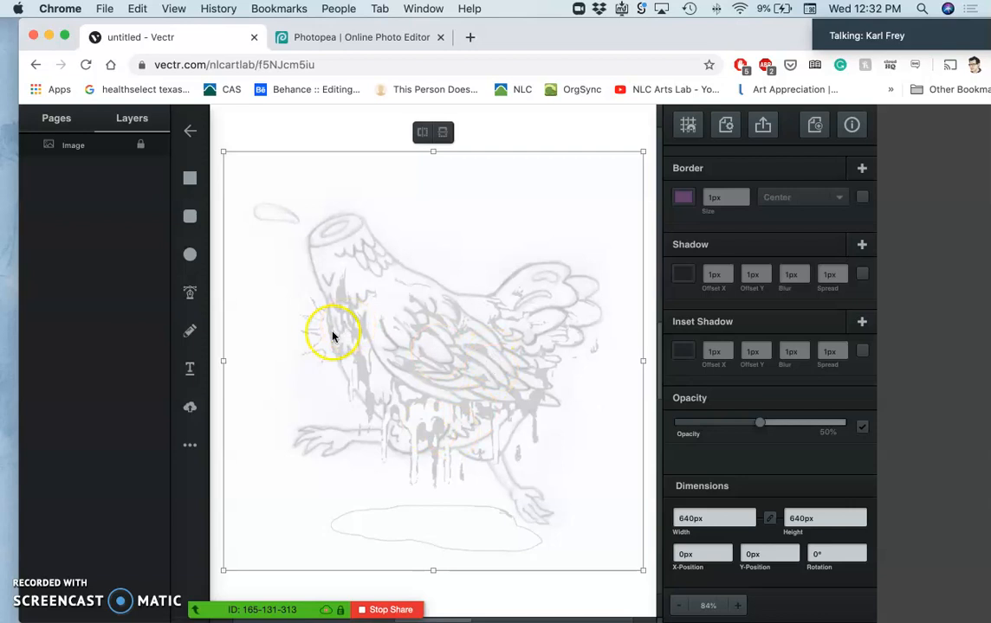
- Trace the droplet beside the chicken's neck with the Pencil tool as a closed freehand path, about 68 px wide and 29 px high
{"action": "left_click", "coordinate": [190, 333]}
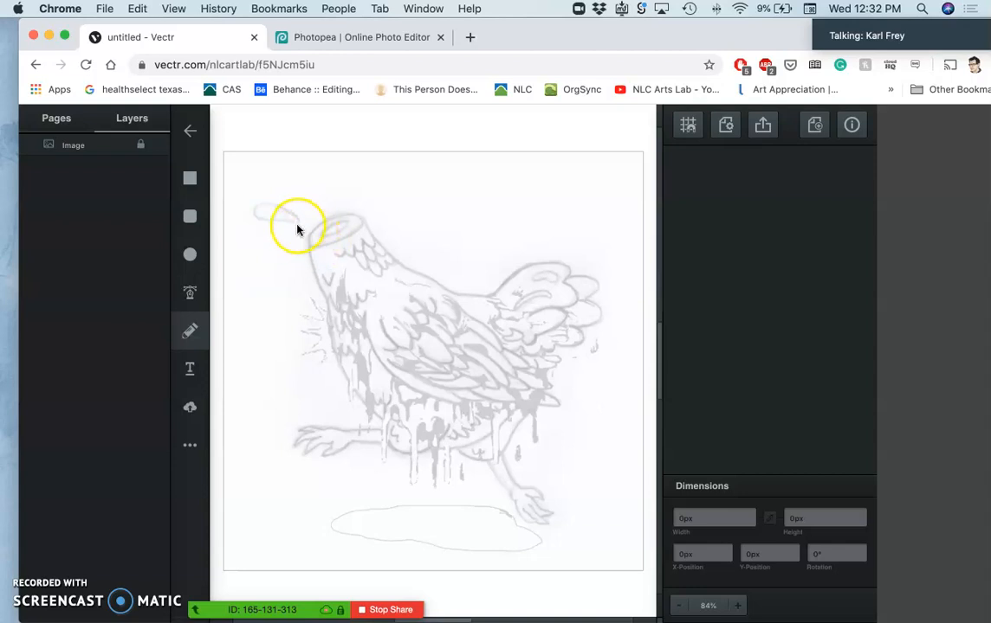
{"action": "left_click_drag", "start_coordinate": [298, 225], "coordinate": [293, 224]}
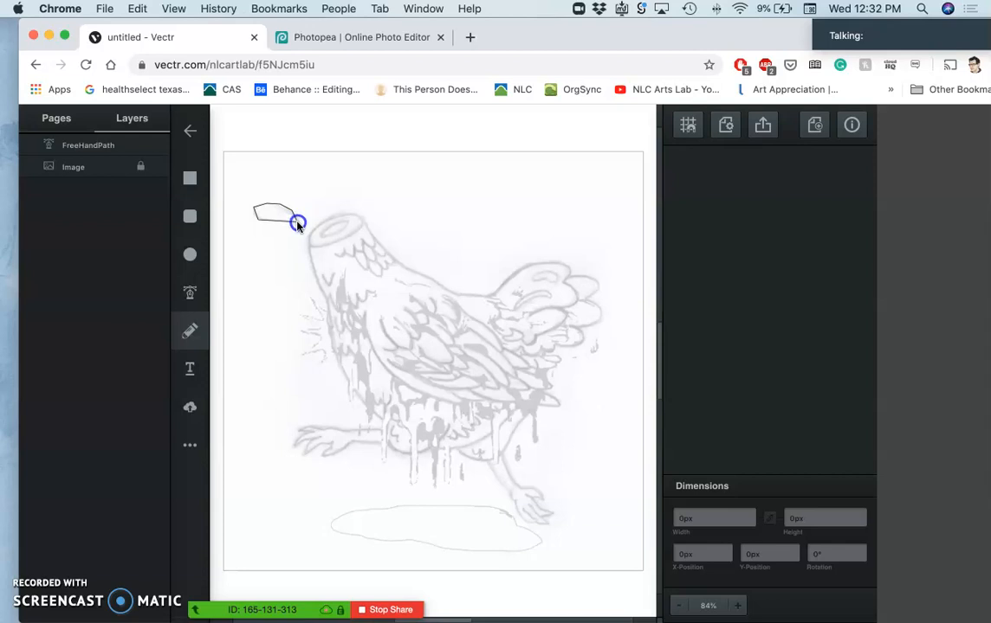
{"action": "left_click_drag", "start_coordinate": [297, 225], "coordinate": [298, 225]}
{"action": "left_click", "coordinate": [270, 296]}
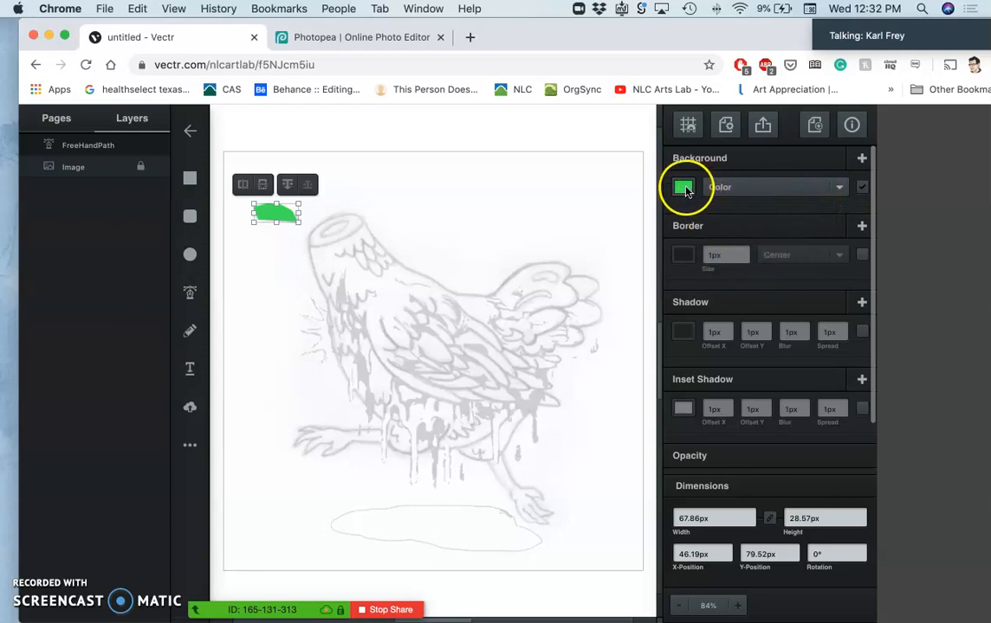
- Turn off the droplet path's background fill and give it a 5 px border
{"action": "left_click", "coordinate": [863, 189]}
{"action": "left_click", "coordinate": [862, 188]}
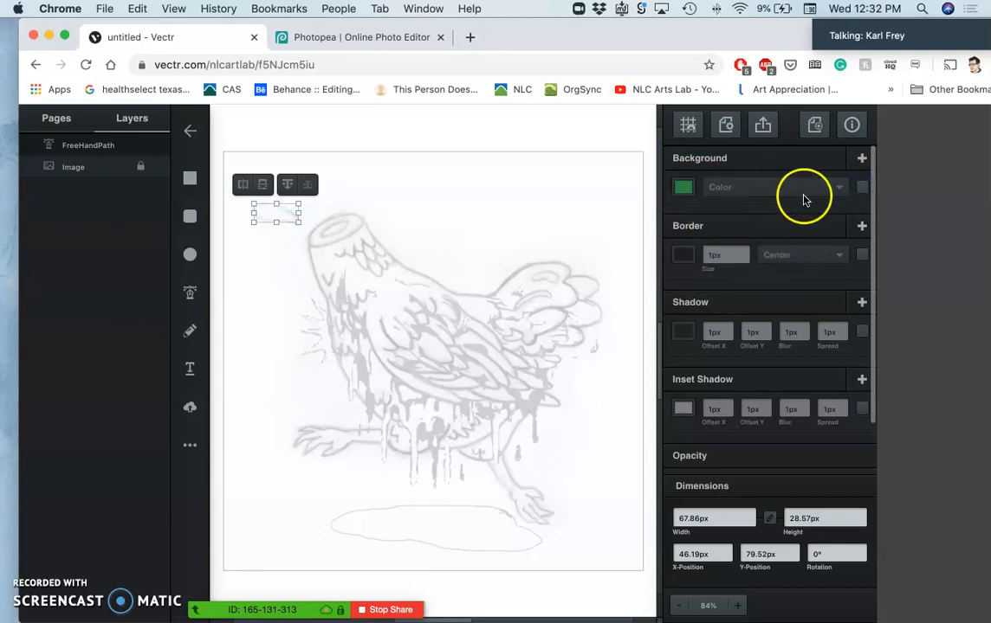
{"action": "left_click", "coordinate": [862, 254]}
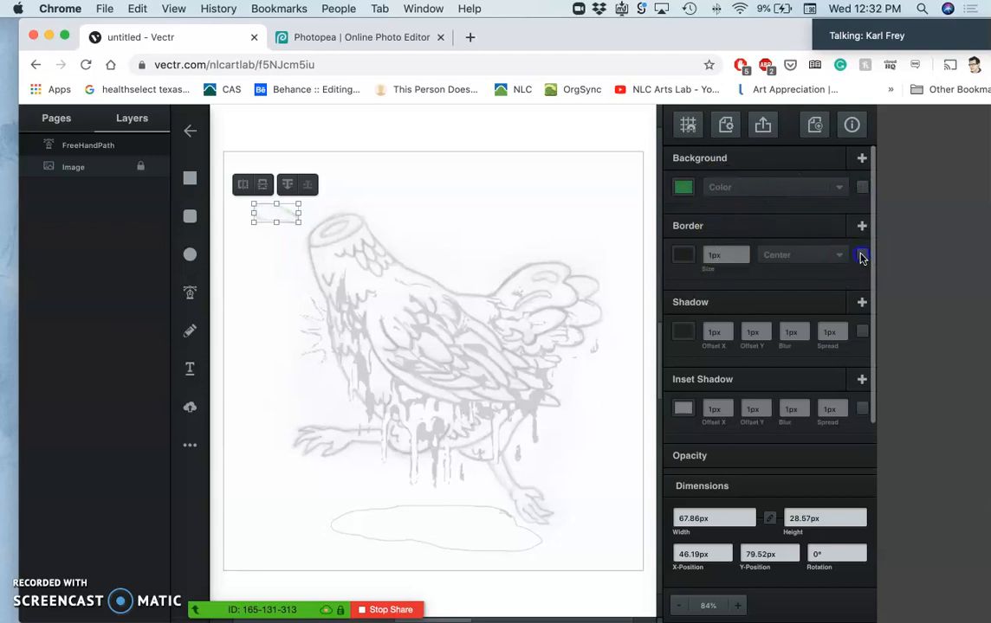
{"action": "left_click", "coordinate": [683, 255]}
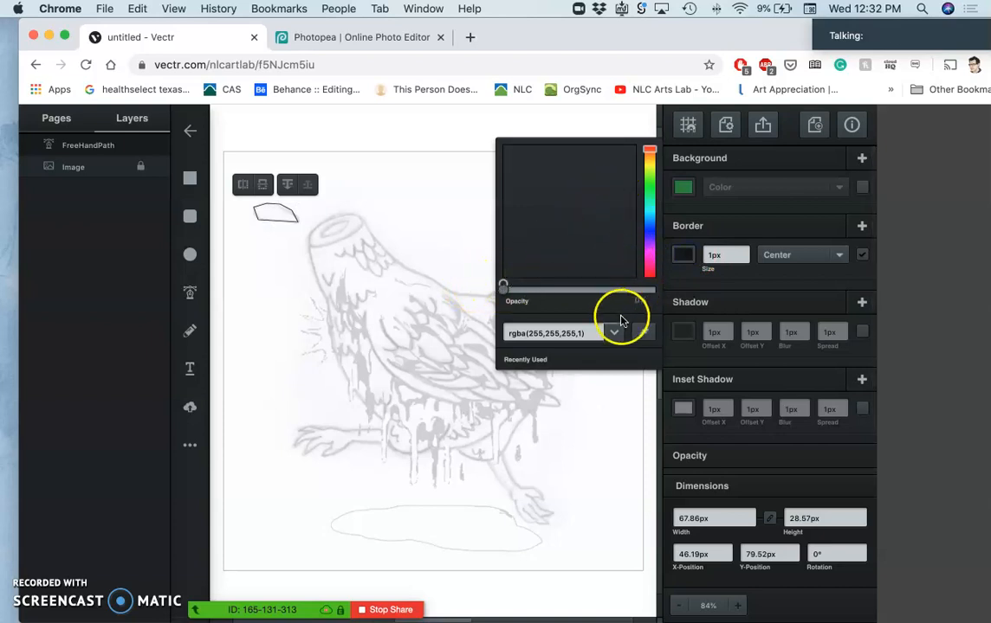
{"action": "left_click", "coordinate": [736, 256]}
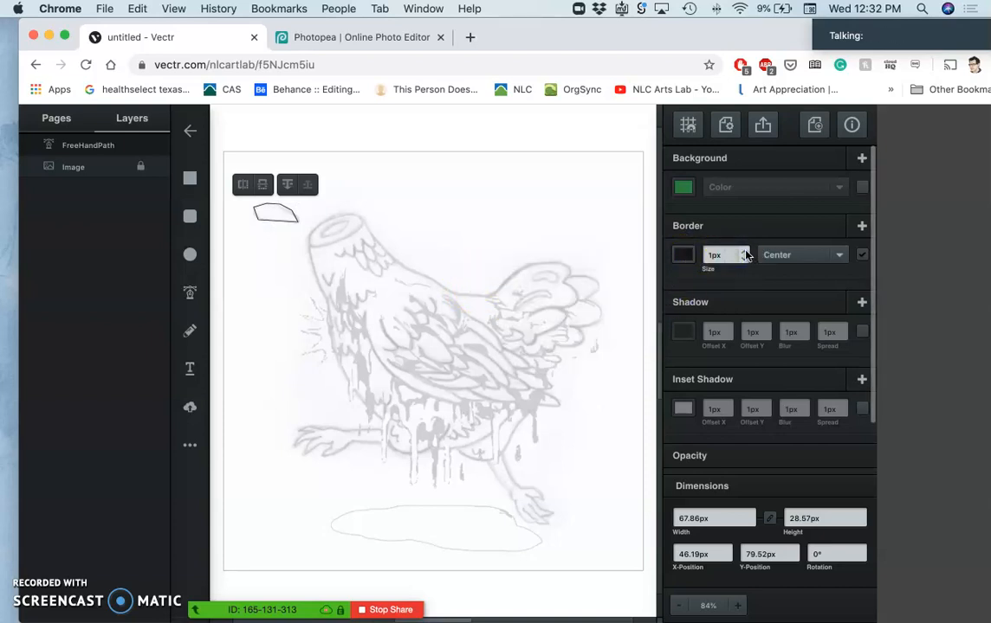
{"action": "left_click", "coordinate": [745, 252]}
{"action": "left_click", "coordinate": [744, 251]}
{"action": "left_click", "coordinate": [743, 259]}
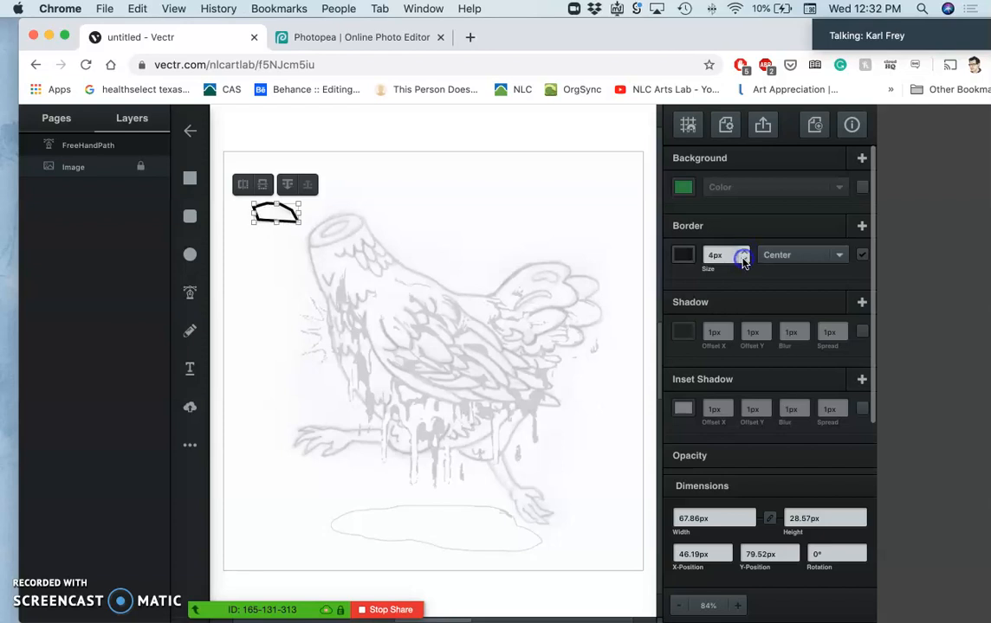
{"action": "left_click", "coordinate": [743, 251]}
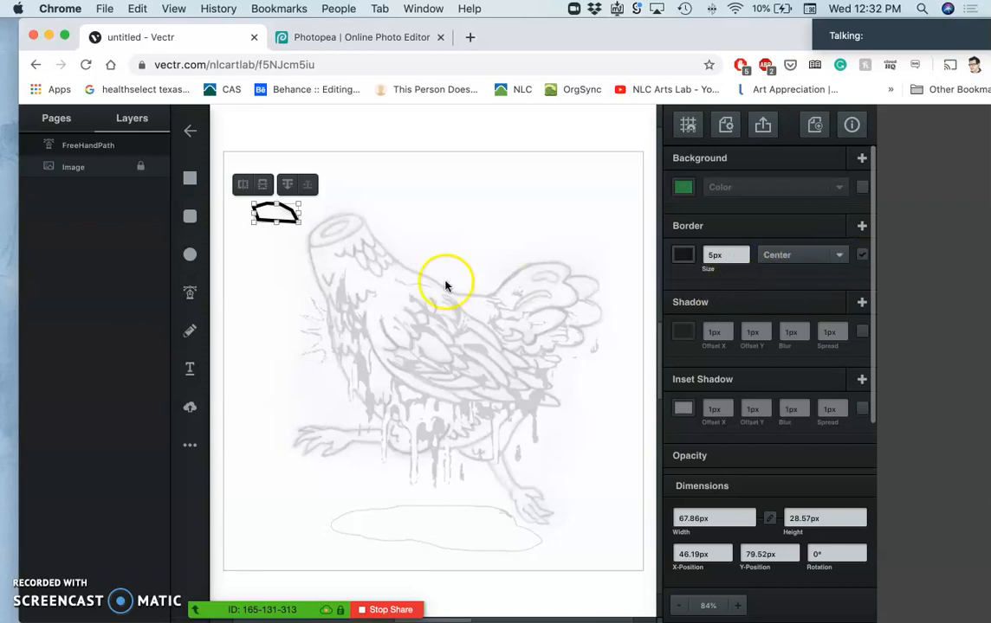
{"action": "left_click", "coordinate": [294, 277]}
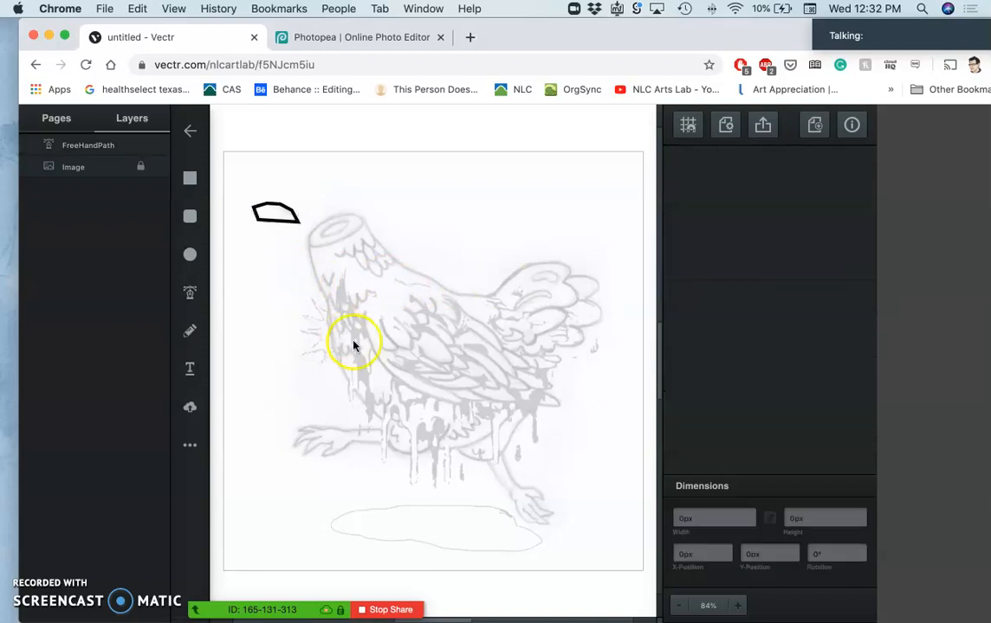
- Switch to Photopea, draw a curved red-filled Pen shape along the chicken's neck opening, and delete it
{"action": "left_click", "coordinate": [350, 39]}
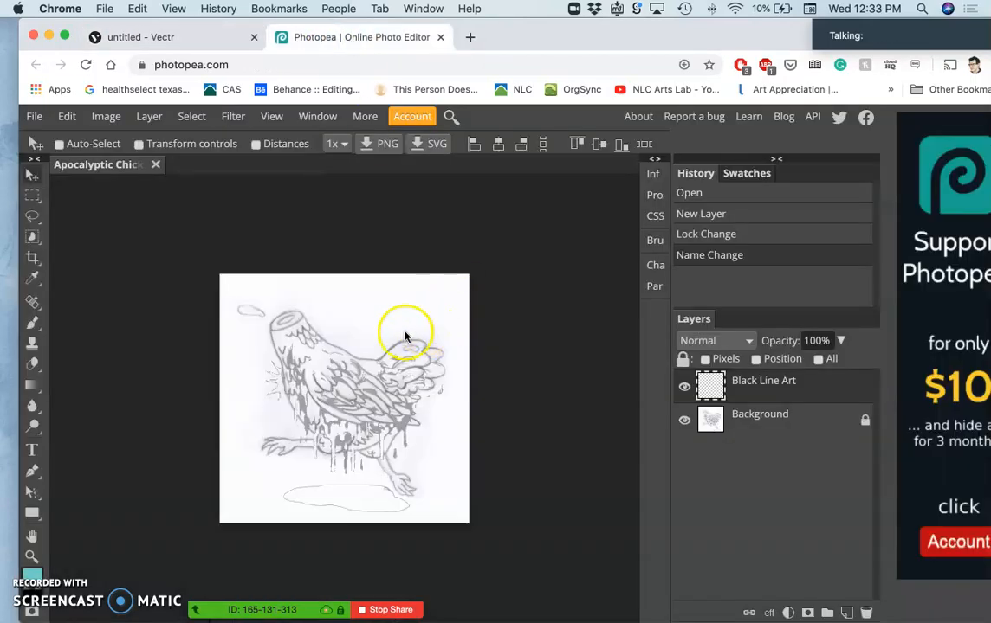
{"action": "left_click", "coordinate": [32, 474]}
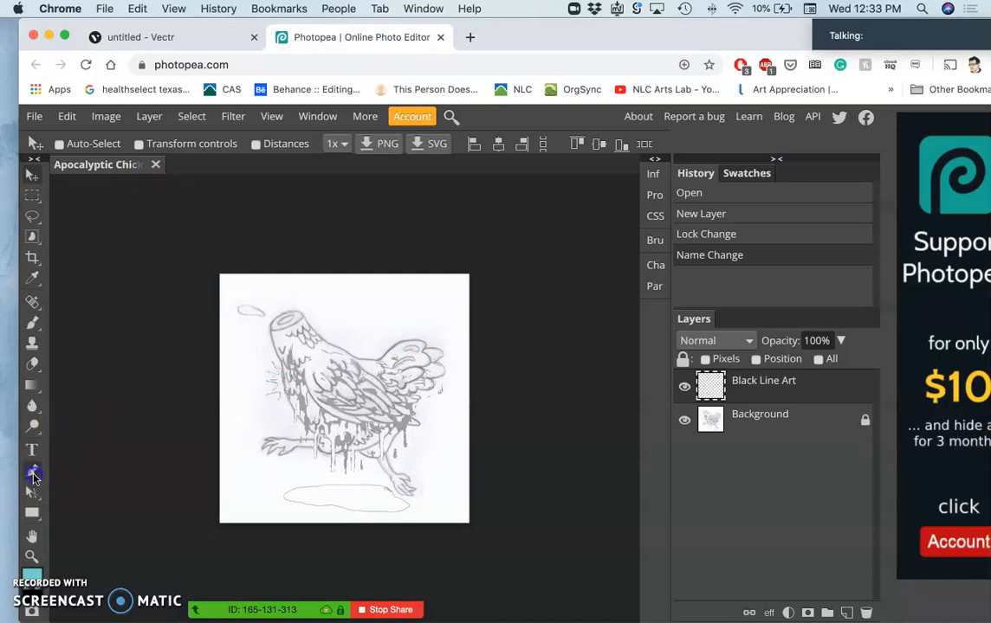
{"action": "left_click", "coordinate": [271, 324]}
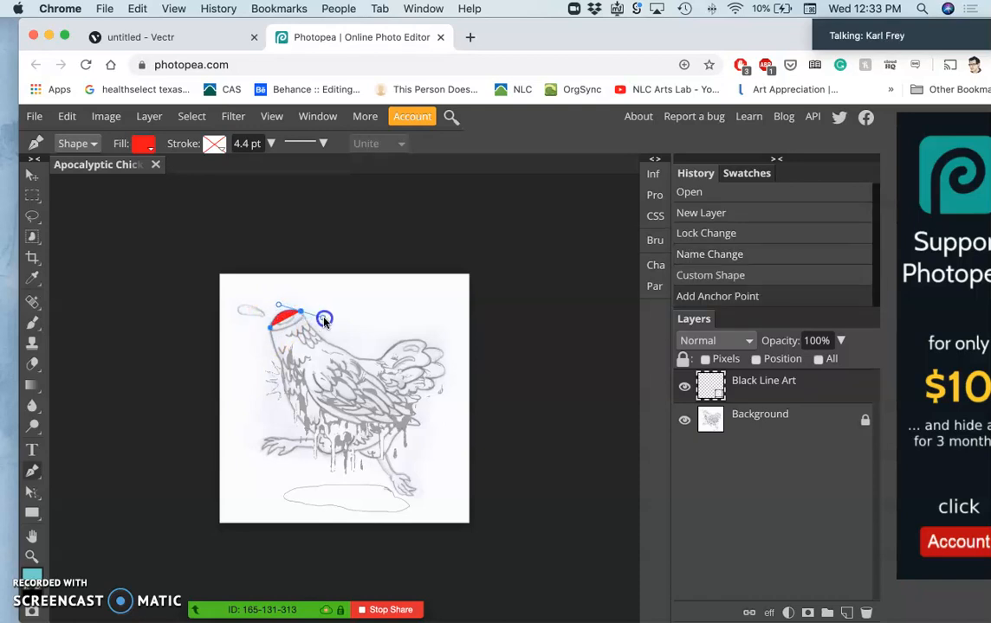
{"action": "left_click", "coordinate": [314, 318]}
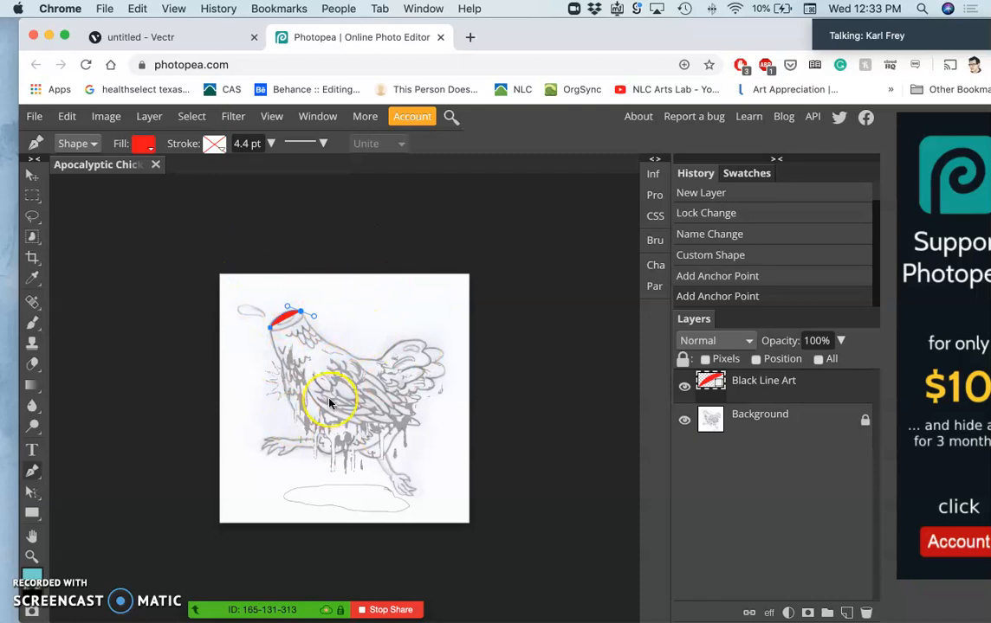
{"action": "key", "text": "Delete"}
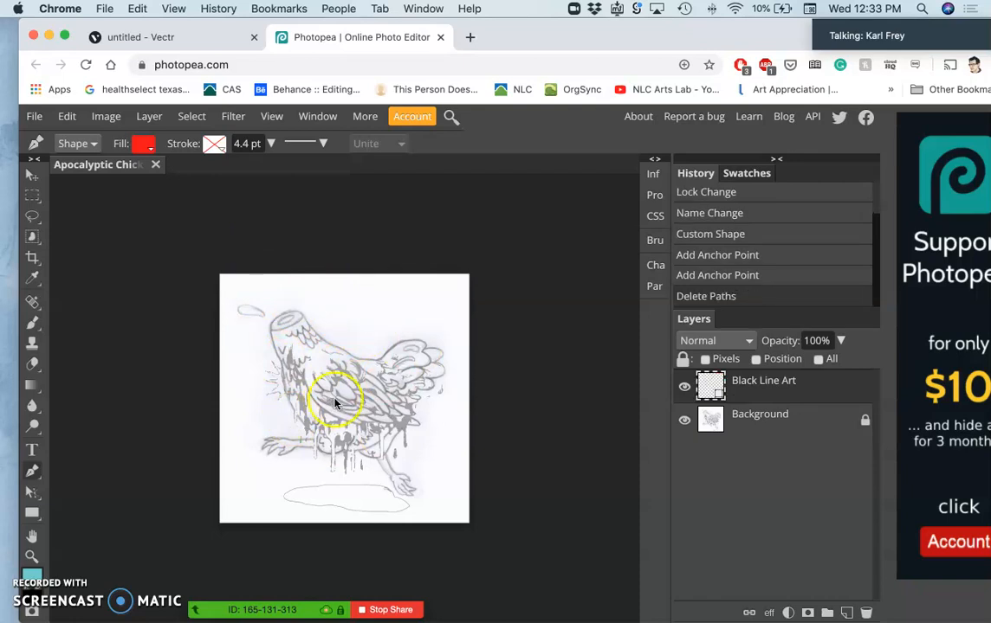
- Delete the Black Line Art layer and examine the sketch's pixel resolution up close around the wing feathers
{"action": "left_click_drag", "start_coordinate": [805, 382], "coordinate": [865, 613]}
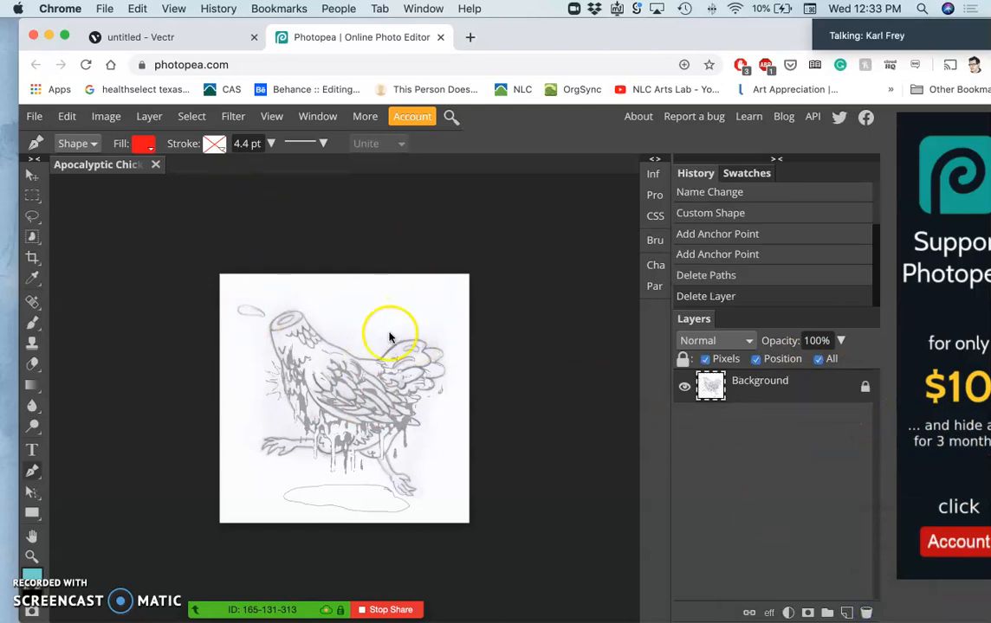
{"action": "scroll", "coordinate": [294, 407], "scroll_direction": "up", "scroll_amount": 10}
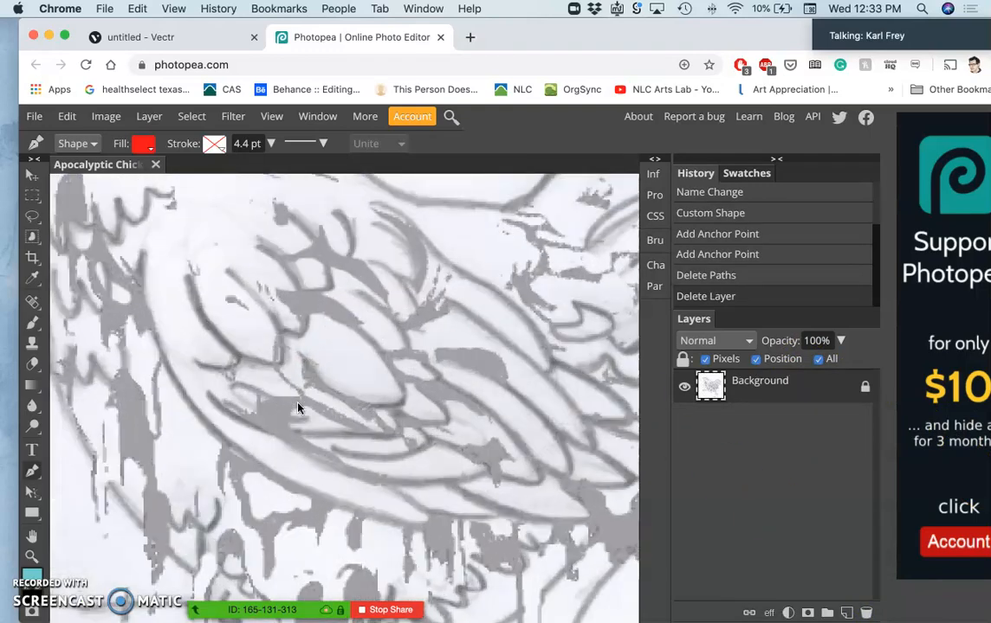
{"action": "scroll", "coordinate": [297, 407], "scroll_direction": "up", "scroll_amount": 3}
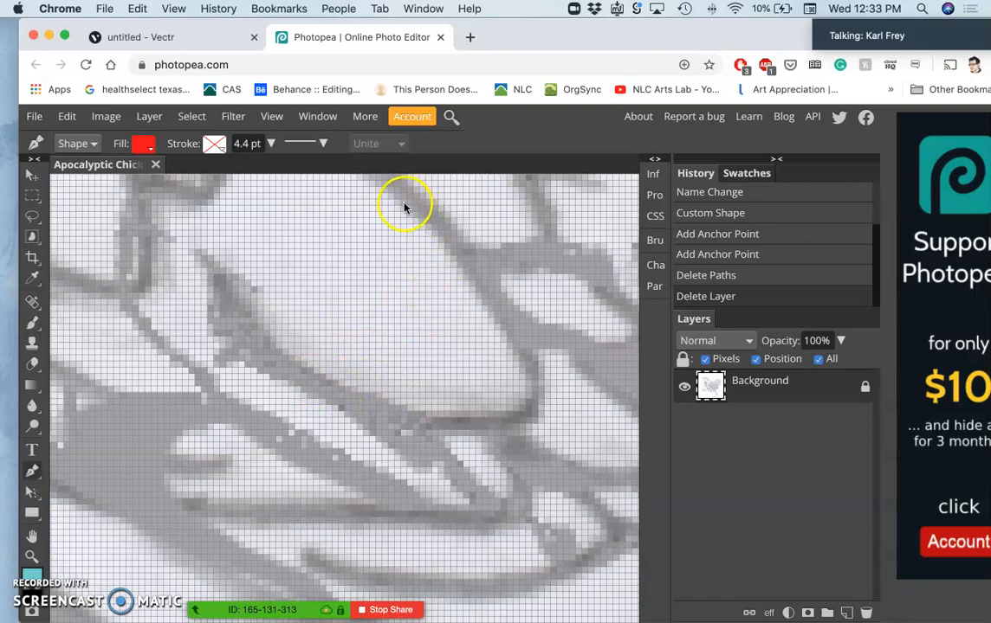
{"action": "scroll", "coordinate": [460, 316], "scroll_direction": "down", "scroll_amount": 12}
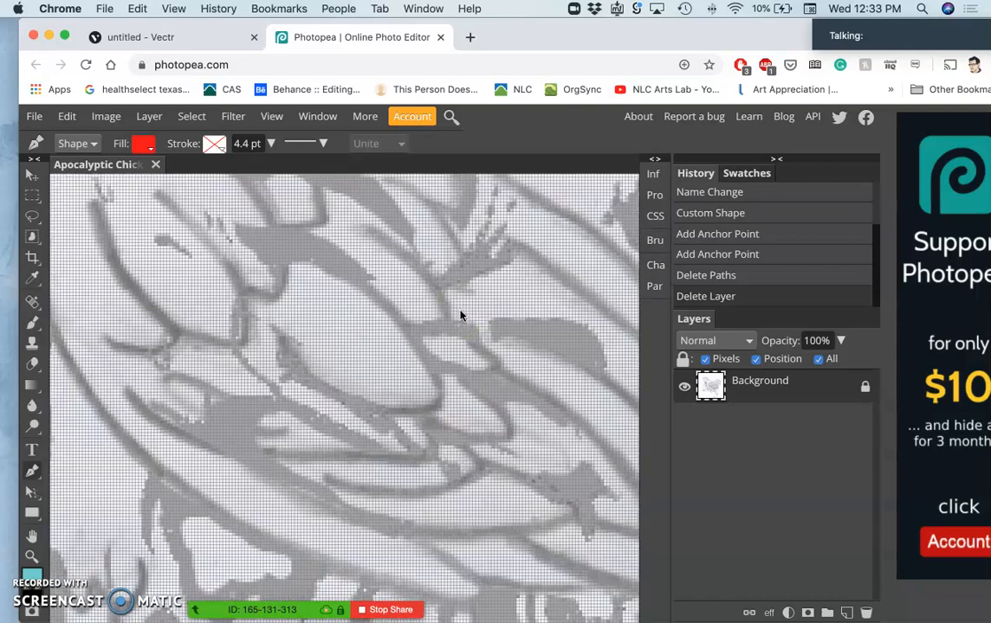
{"action": "scroll", "coordinate": [460, 317], "scroll_direction": "down", "scroll_amount": 4}
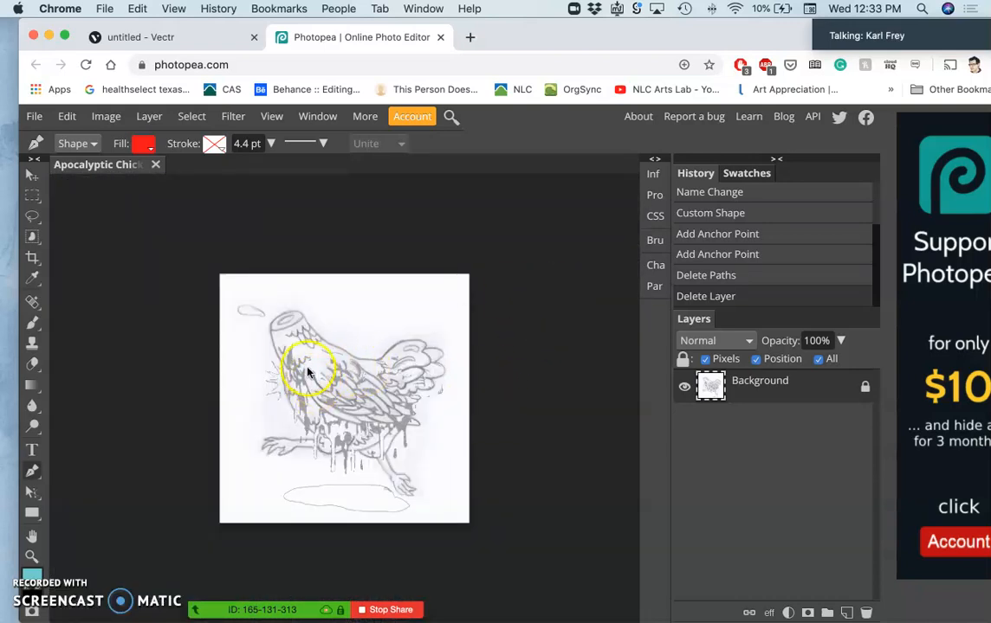
- Resize the sketch image to 10 by 10 inches at 350 DPI, with resampling on
{"action": "left_click", "coordinate": [105, 116]}
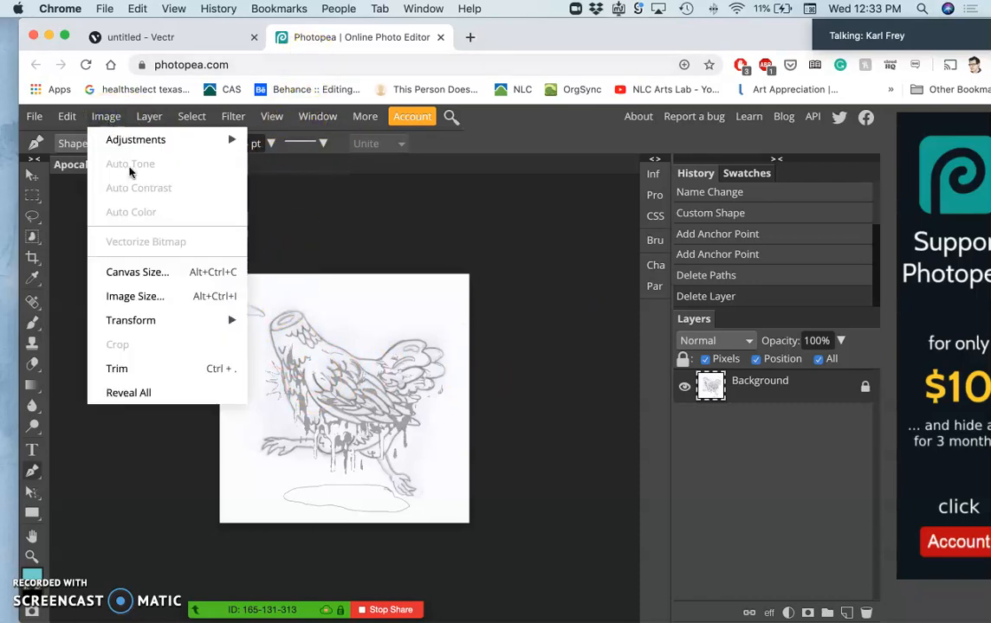
{"action": "left_click", "coordinate": [137, 297]}
{"action": "left_click", "coordinate": [254, 271]}
{"action": "left_click", "coordinate": [251, 314]}
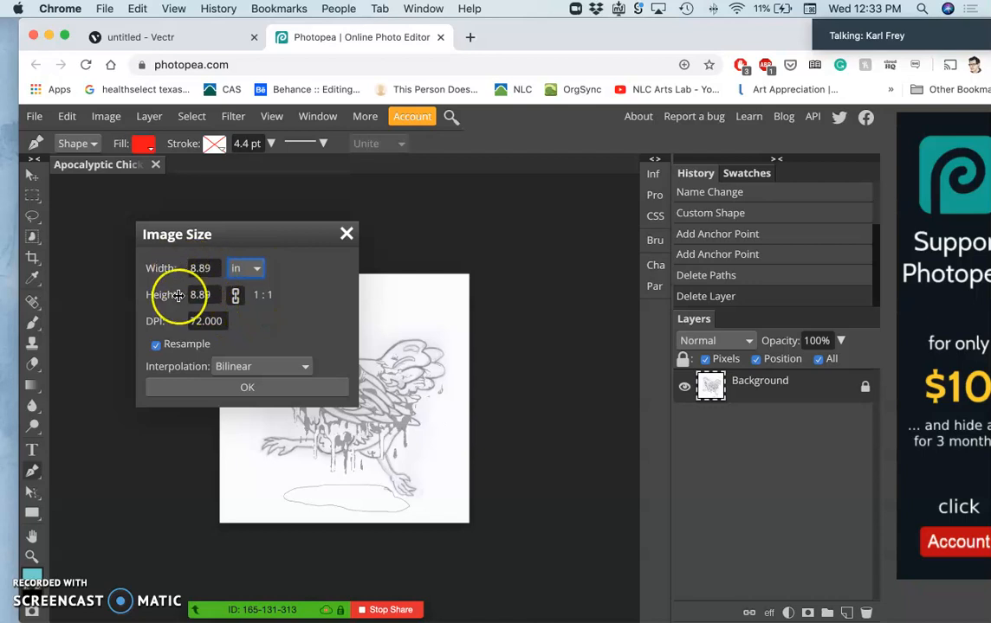
{"action": "left_click_drag", "start_coordinate": [214, 269], "coordinate": [199, 269]}
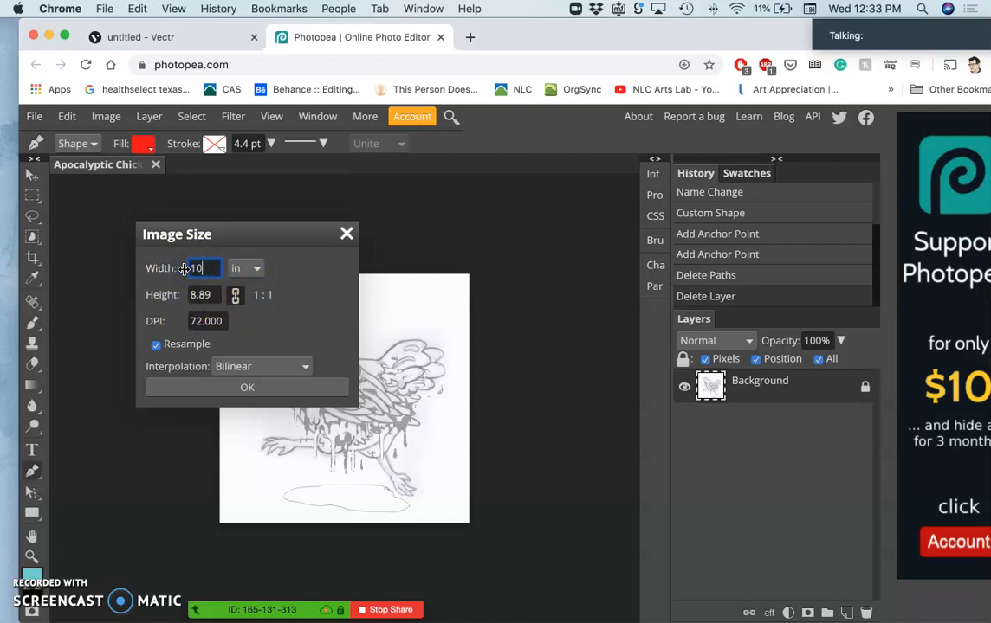
{"action": "left_click", "coordinate": [195, 295]}
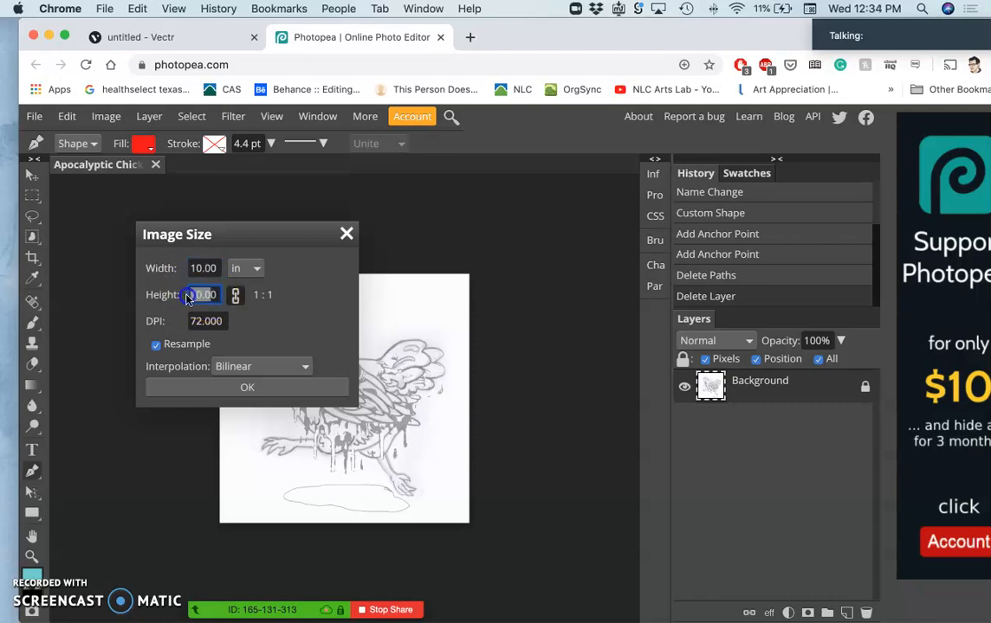
{"action": "left_click_drag", "start_coordinate": [224, 321], "coordinate": [188, 321]}
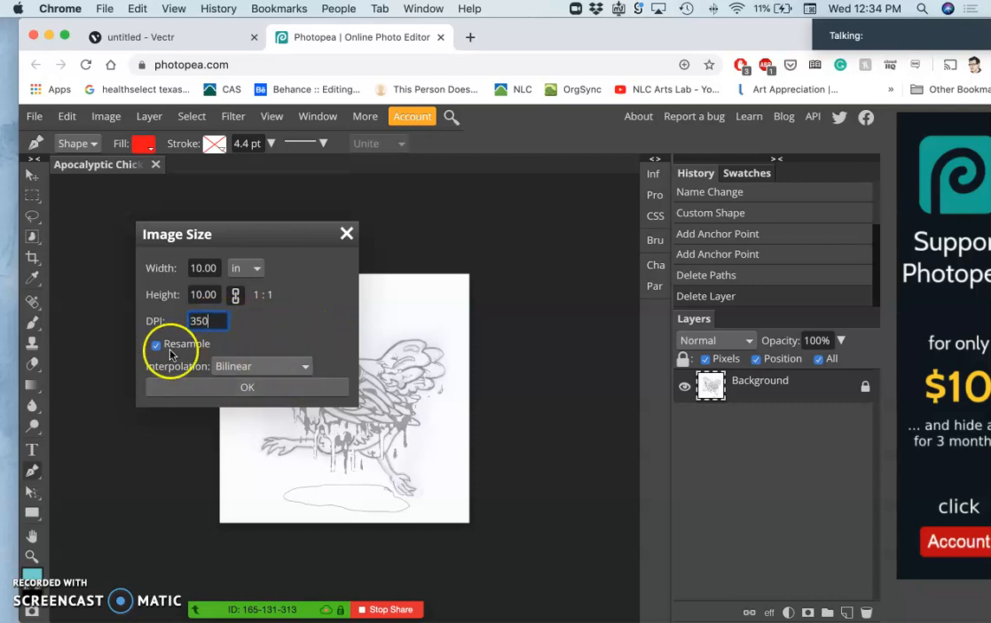
{"action": "left_click", "coordinate": [245, 387]}
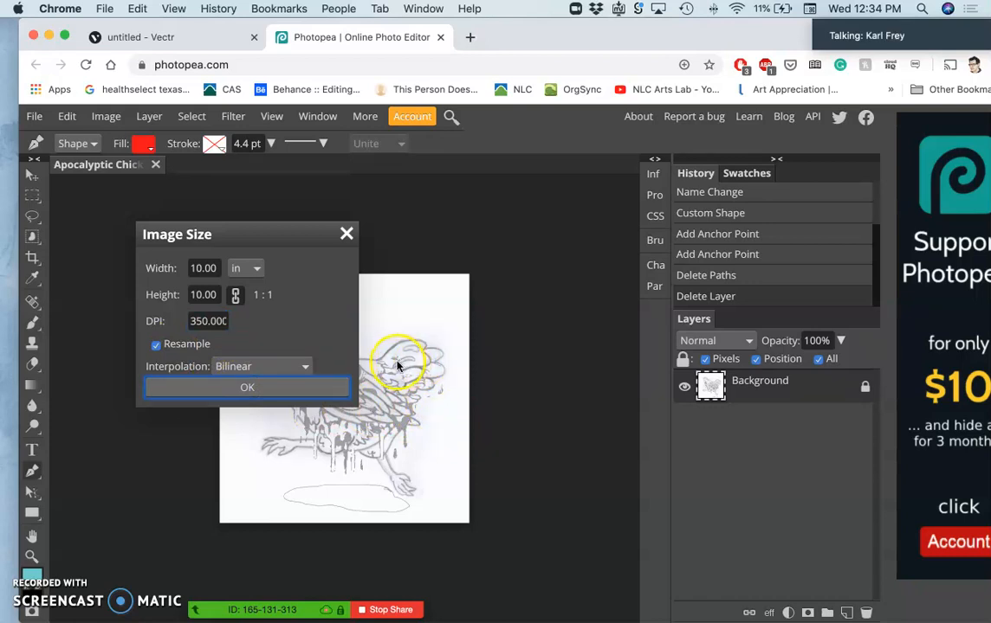
{"action": "left_click", "coordinate": [327, 383]}
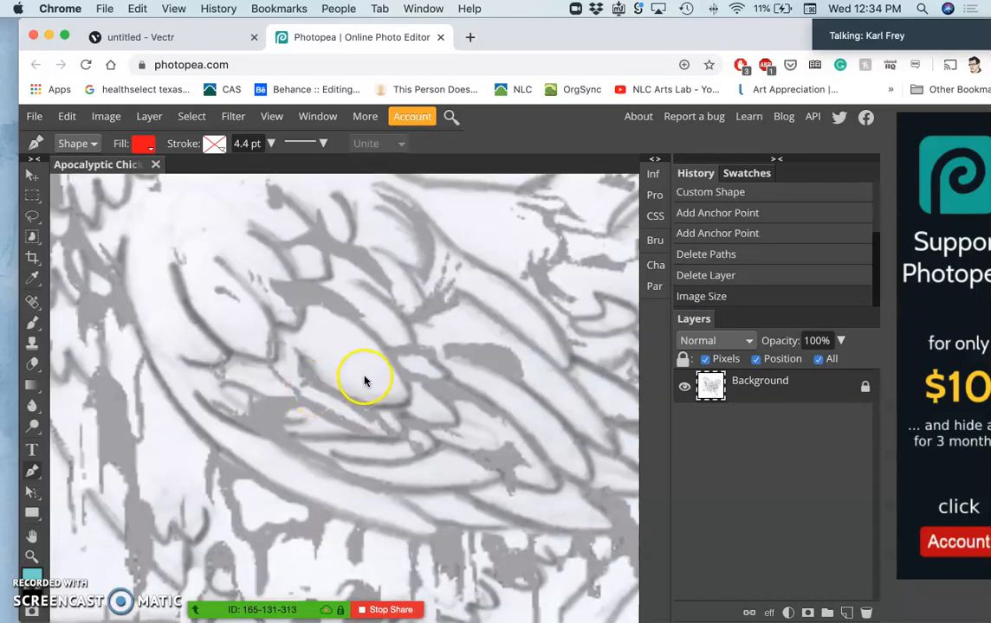
- Add a new empty layer above the locked Background sketch, with the chicken's neck opening in view
{"action": "scroll", "coordinate": [363, 381], "scroll_direction": "up", "scroll_amount": 10}
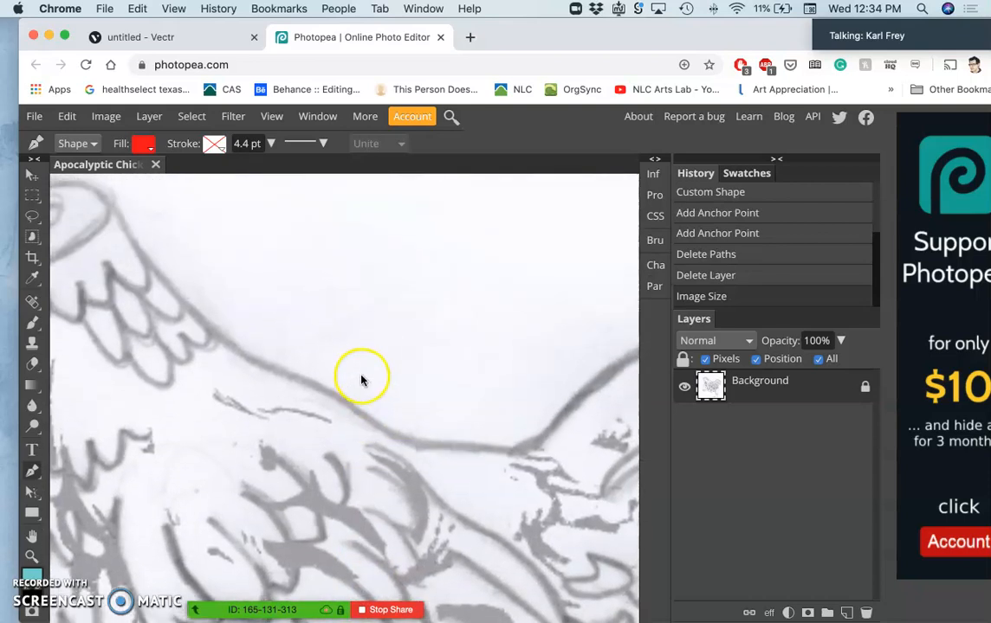
{"action": "scroll", "coordinate": [362, 380], "scroll_direction": "up", "scroll_amount": 5}
{"action": "scroll", "coordinate": [362, 379], "scroll_direction": "left", "scroll_amount": 6}
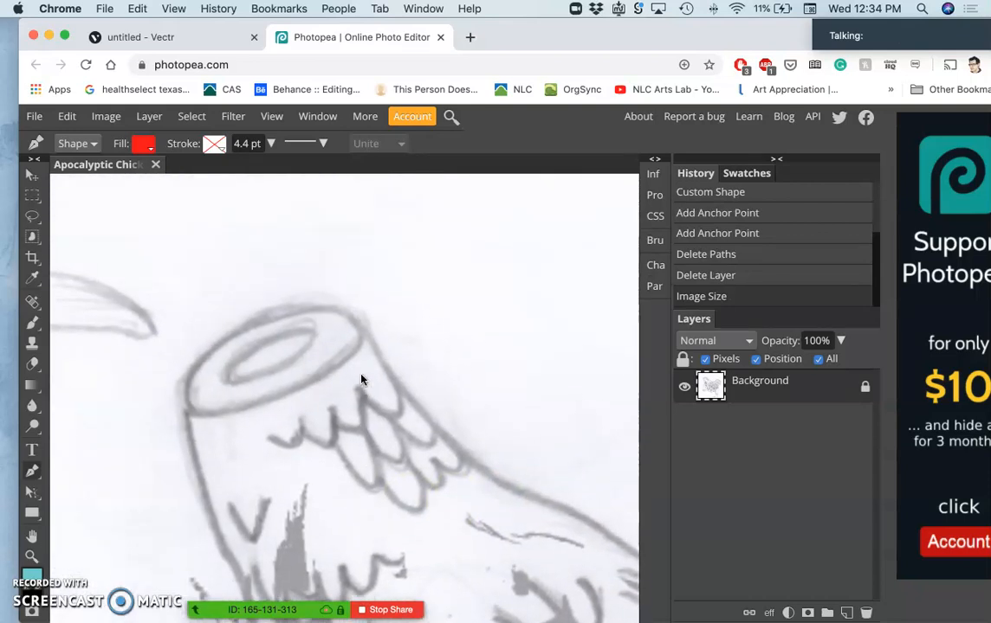
{"action": "left_click", "coordinate": [395, 363]}
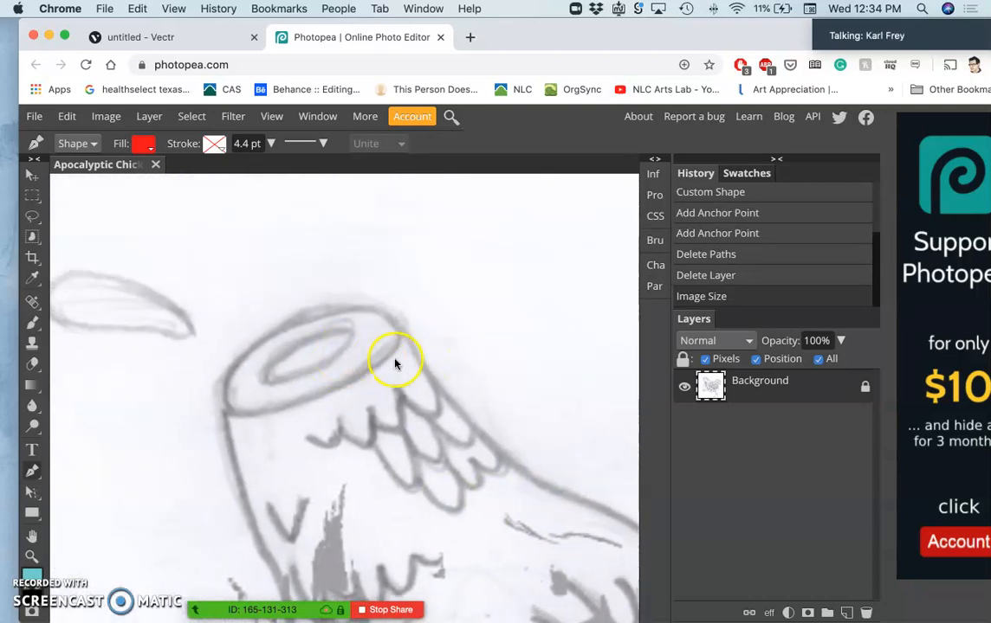
{"action": "left_click", "coordinate": [846, 613]}
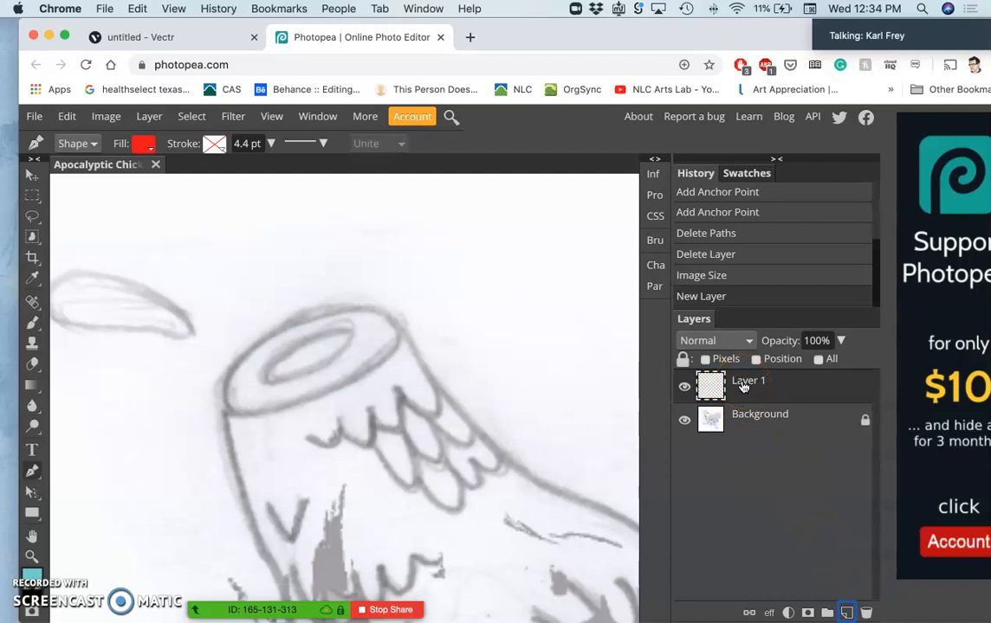
- Set up the Brush tool with a 24 px size and 100% hardness
{"action": "left_click", "coordinate": [32, 322]}
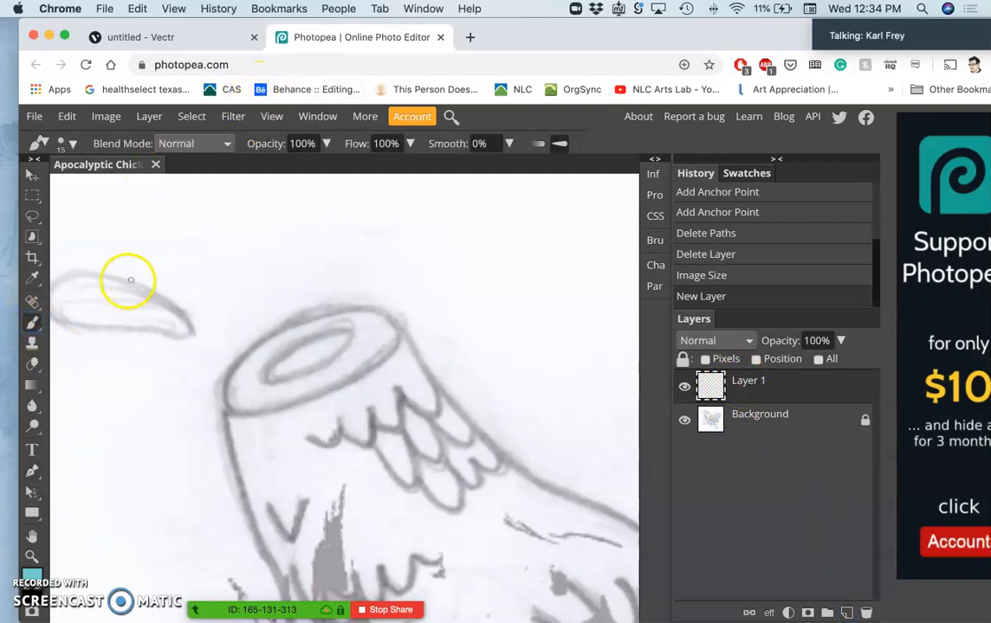
{"action": "left_click", "coordinate": [32, 325]}
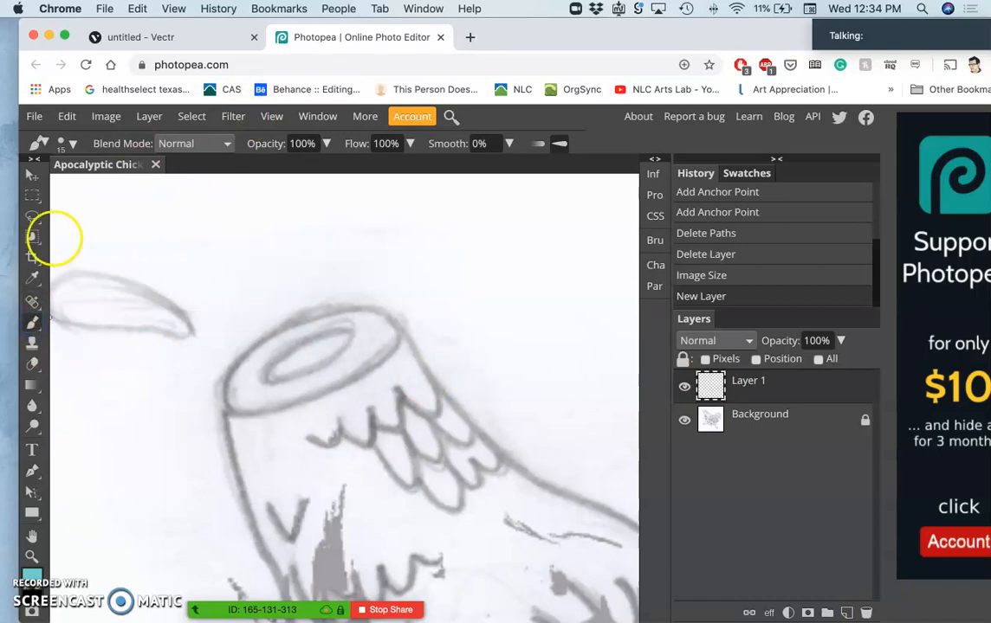
{"action": "left_click", "coordinate": [69, 143]}
{"action": "left_click", "coordinate": [232, 224]}
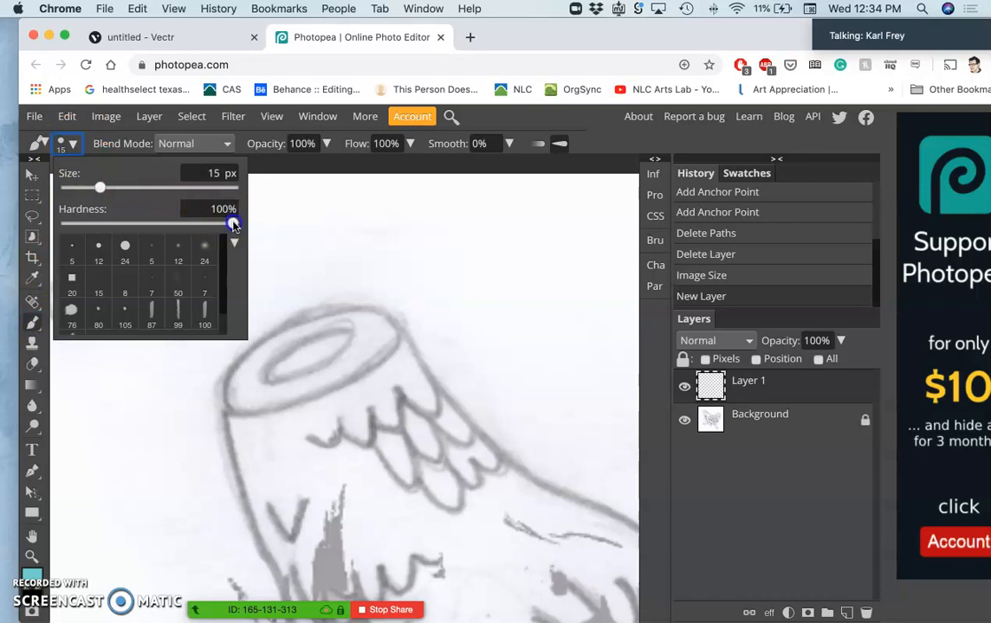
{"action": "left_click", "coordinate": [101, 188]}
{"action": "left_click_drag", "start_coordinate": [101, 188], "coordinate": [93, 188]}
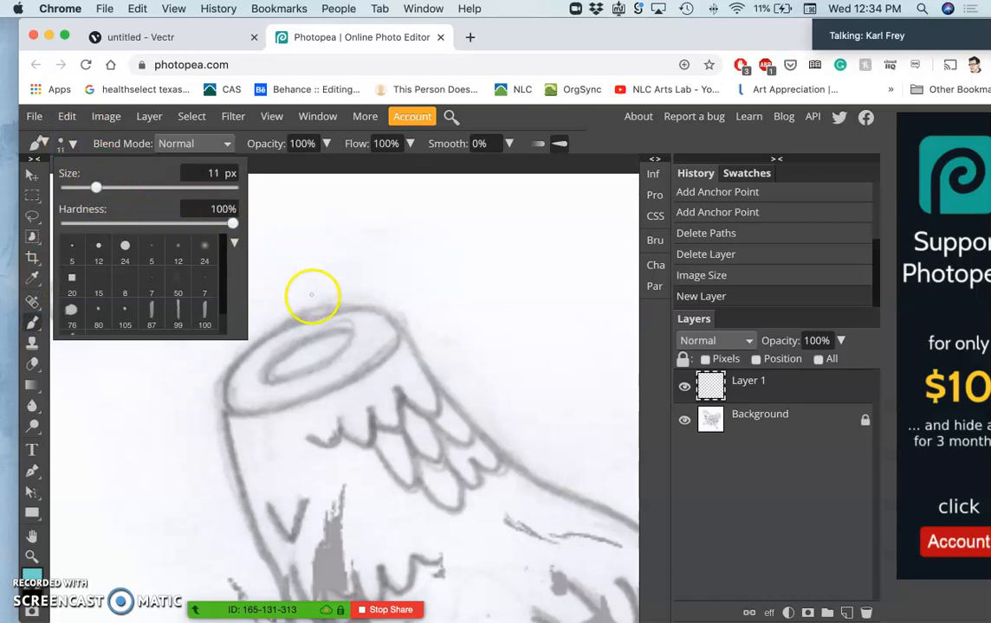
{"action": "left_click", "coordinate": [120, 190]}
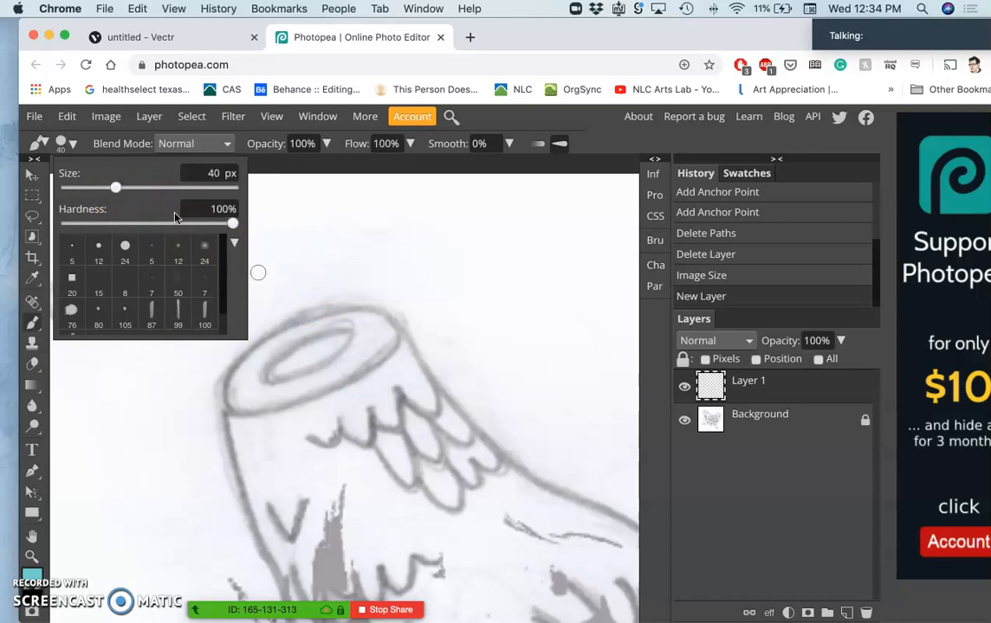
{"action": "left_click", "coordinate": [100, 190]}
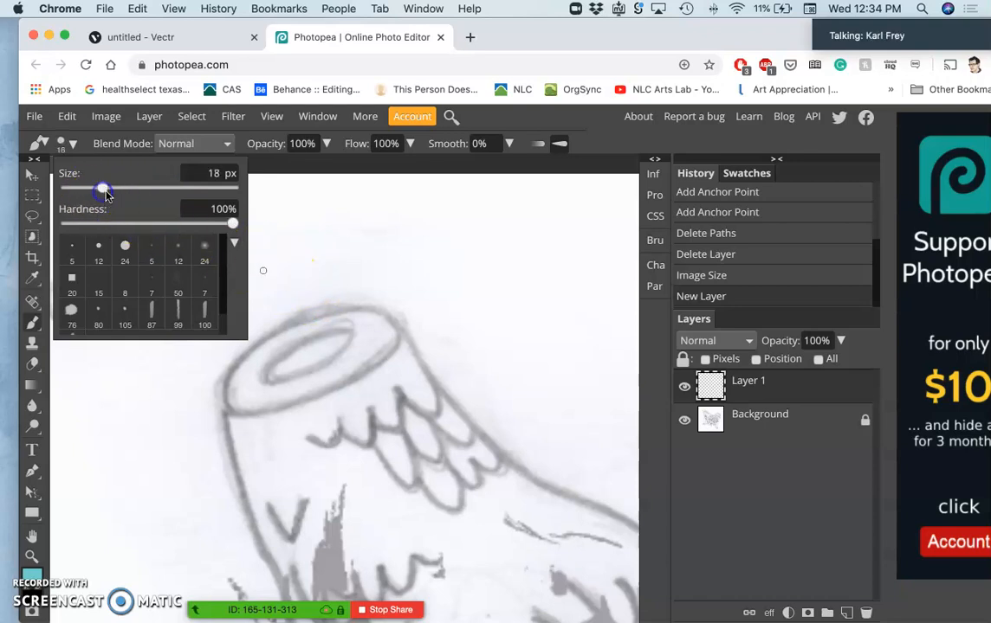
{"action": "left_click_drag", "start_coordinate": [109, 194], "coordinate": [111, 190]}
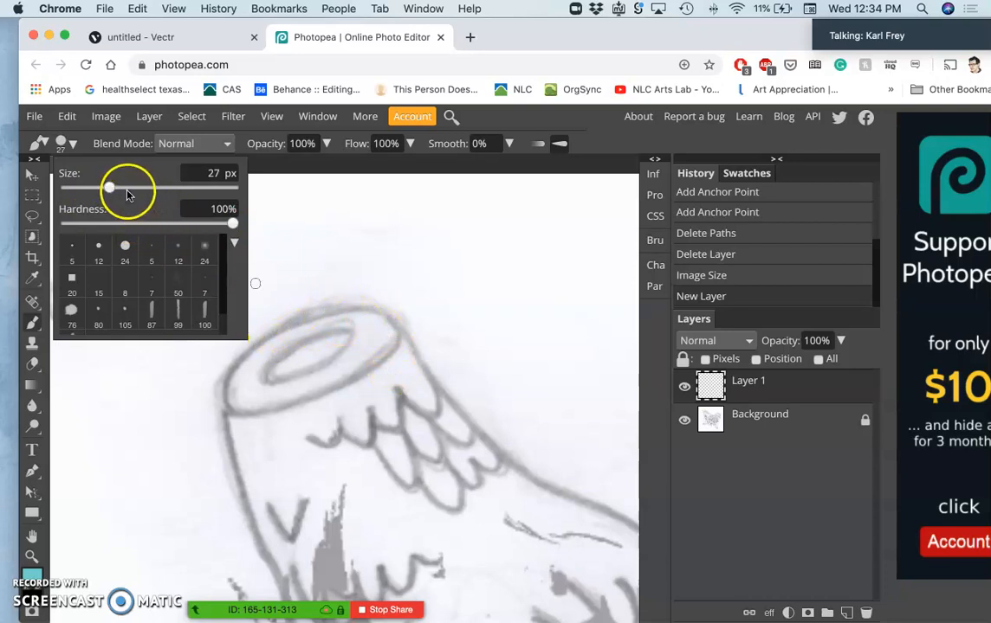
{"action": "left_click_drag", "start_coordinate": [107, 191], "coordinate": [106, 189]}
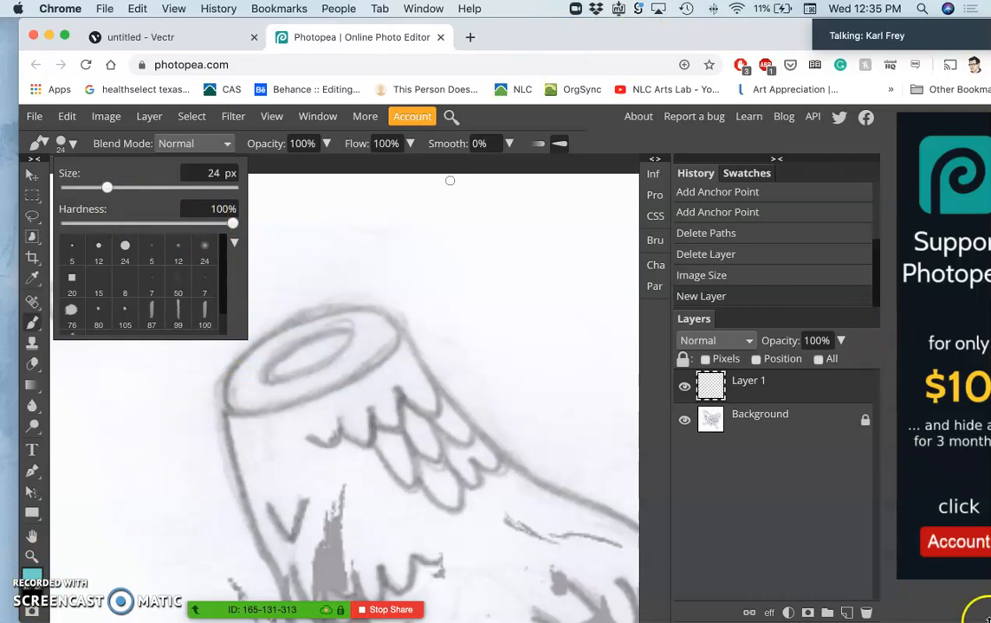
- Shorten the browser window to expose the colour swatches, try to make the brush colour black, and test it with a dab inside the neck opening
{"action": "left_click_drag", "start_coordinate": [986, 619], "coordinate": [976, 567]}
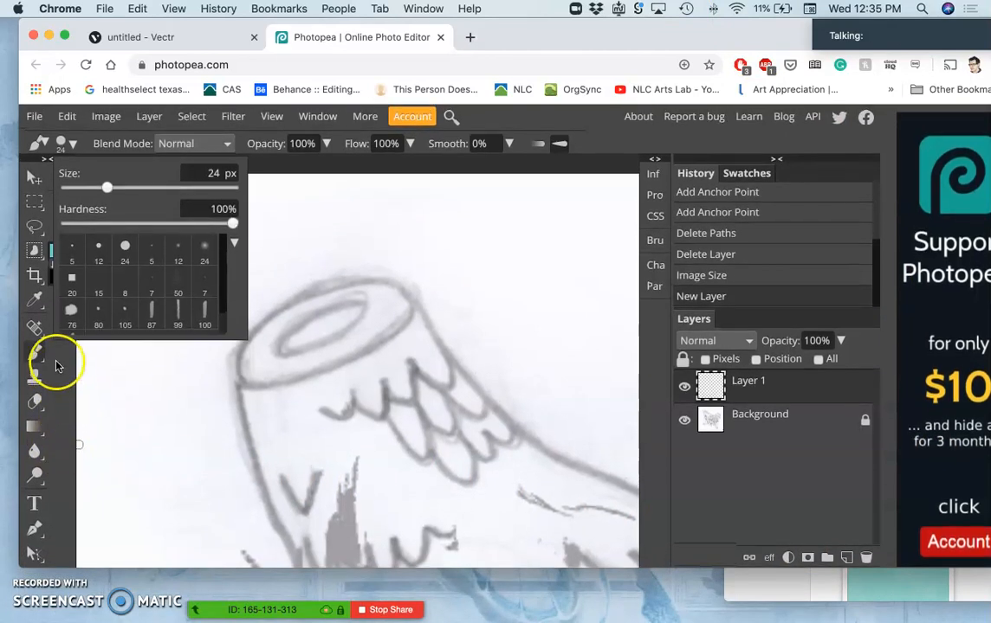
{"action": "left_click", "coordinate": [70, 141]}
{"action": "left_click", "coordinate": [52, 276]}
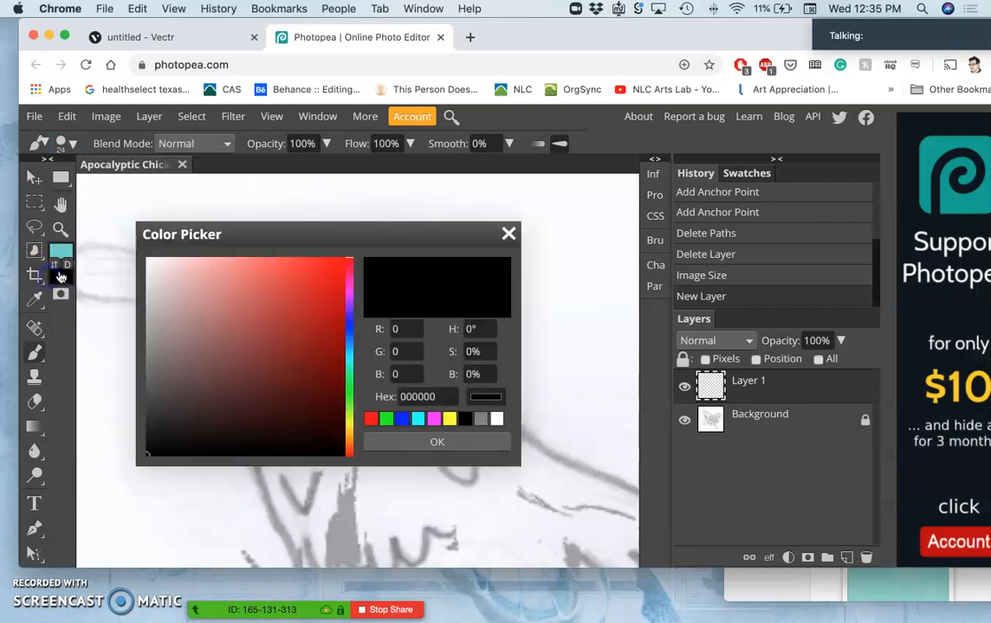
{"action": "left_click", "coordinate": [61, 252]}
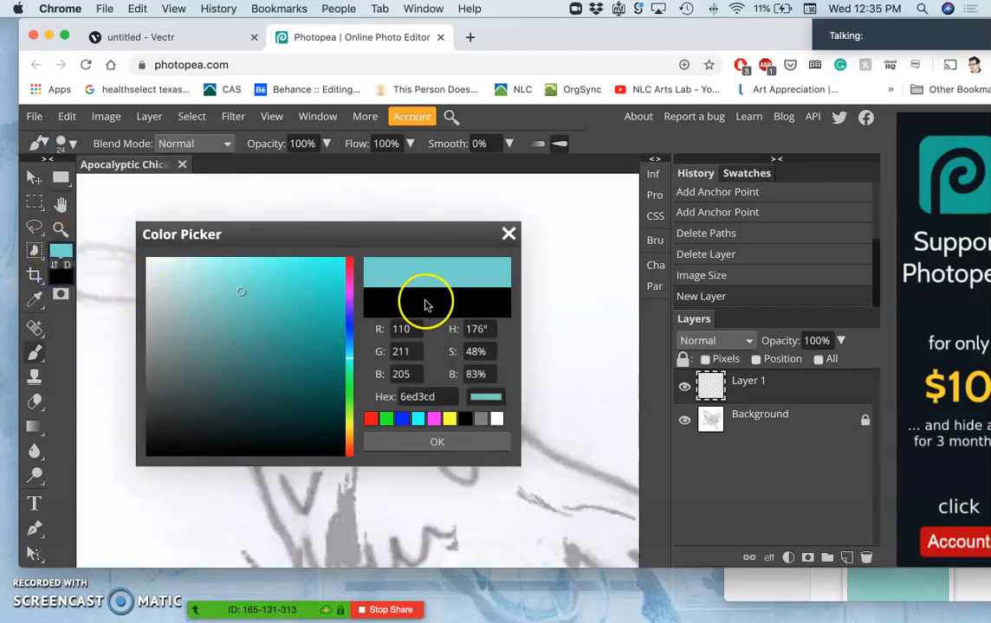
{"action": "left_click", "coordinate": [467, 419]}
{"action": "left_click", "coordinate": [451, 441]}
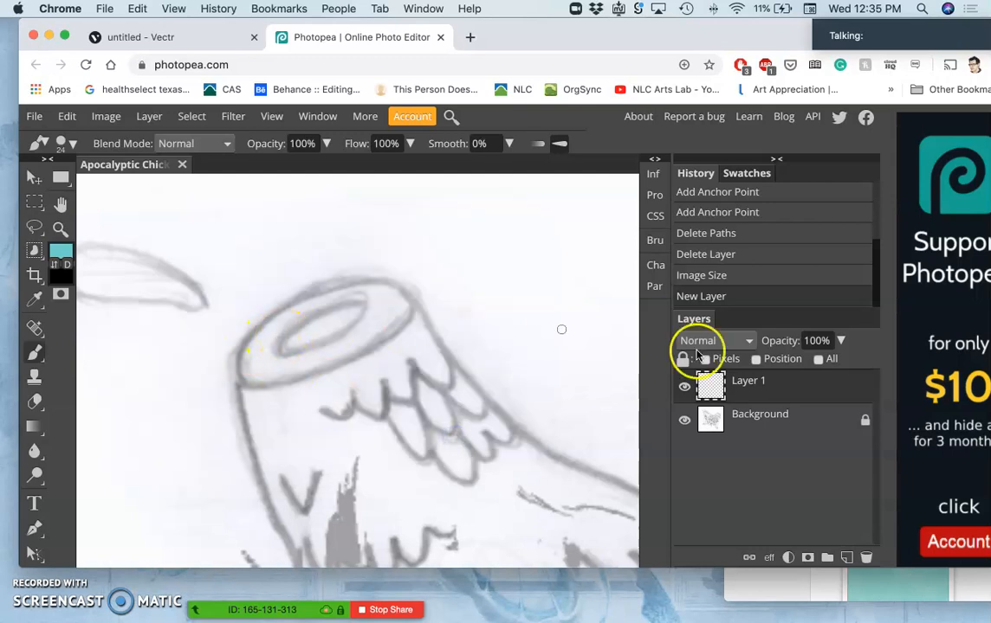
{"action": "left_click", "coordinate": [356, 303]}
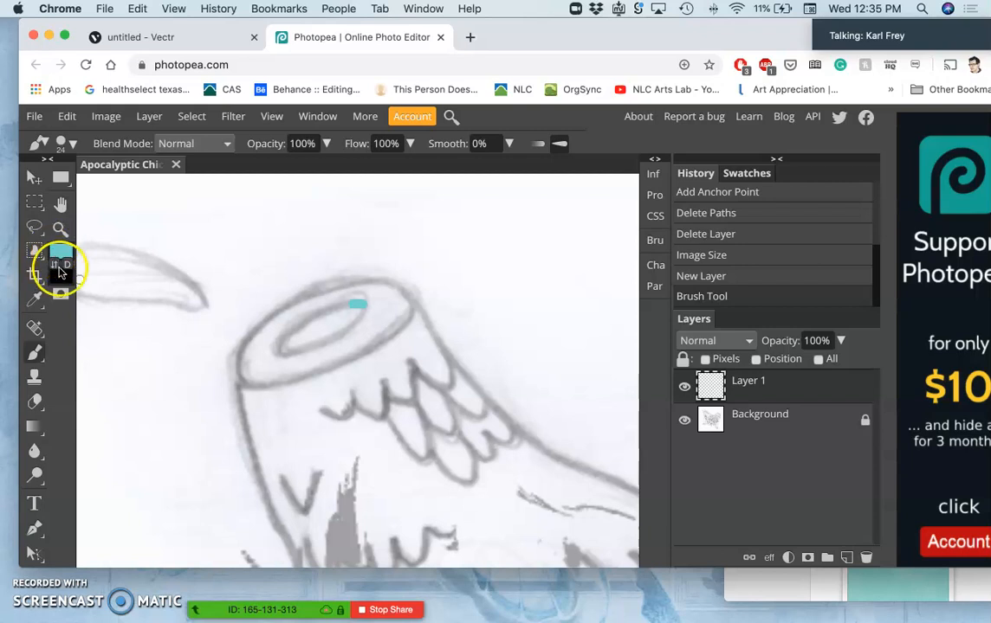
- Set both the background and foreground colours to black, hex 000000
{"action": "left_click", "coordinate": [62, 276]}
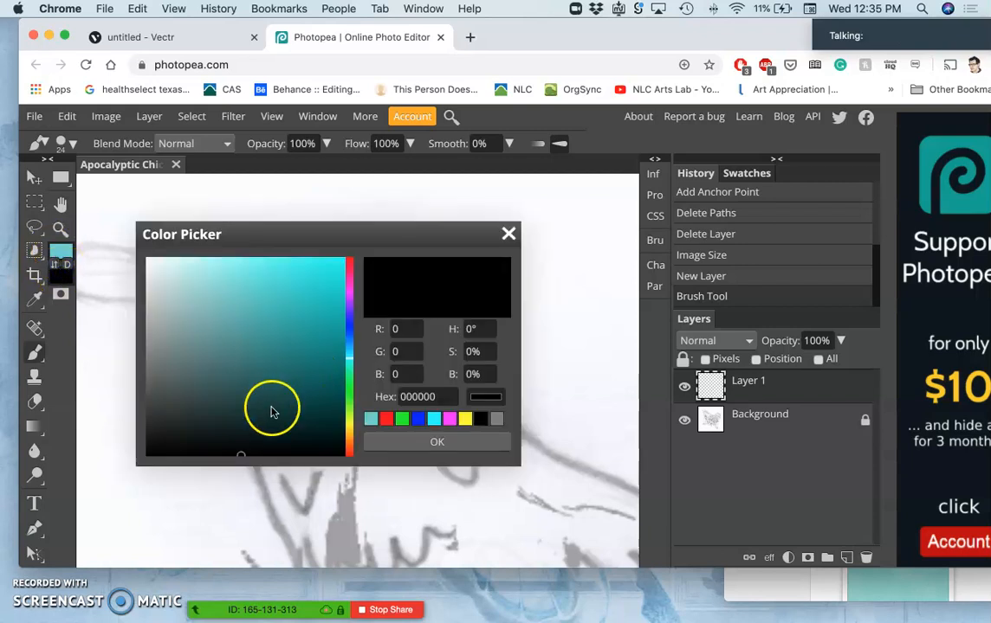
{"action": "left_click_drag", "start_coordinate": [205, 451], "coordinate": [138, 459]}
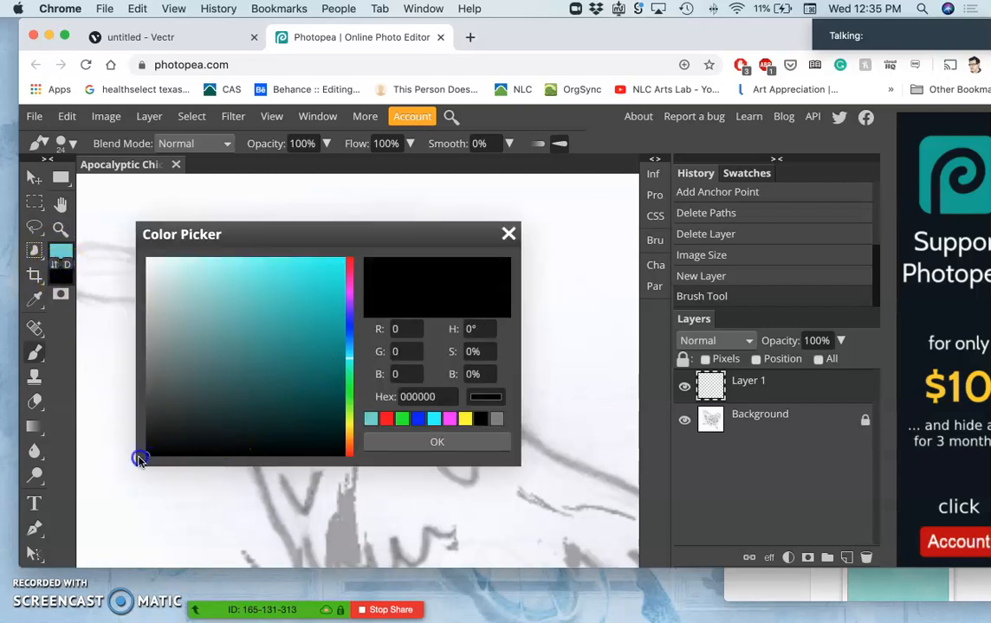
{"action": "left_click", "coordinate": [429, 445]}
{"action": "left_click", "coordinate": [61, 251]}
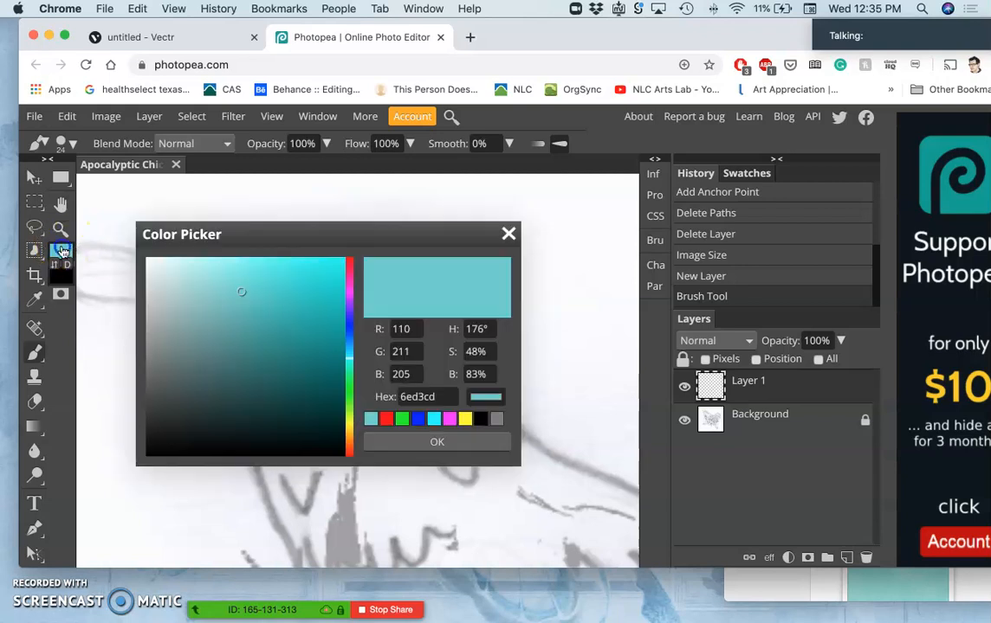
{"action": "left_click_drag", "start_coordinate": [150, 409], "coordinate": [134, 467]}
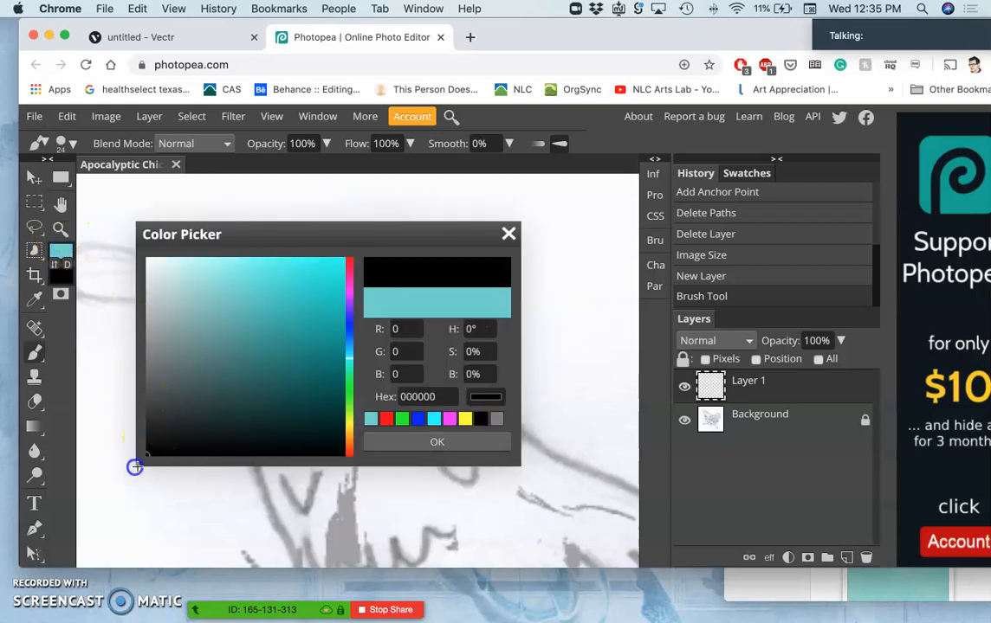
{"action": "left_click", "coordinate": [404, 445]}
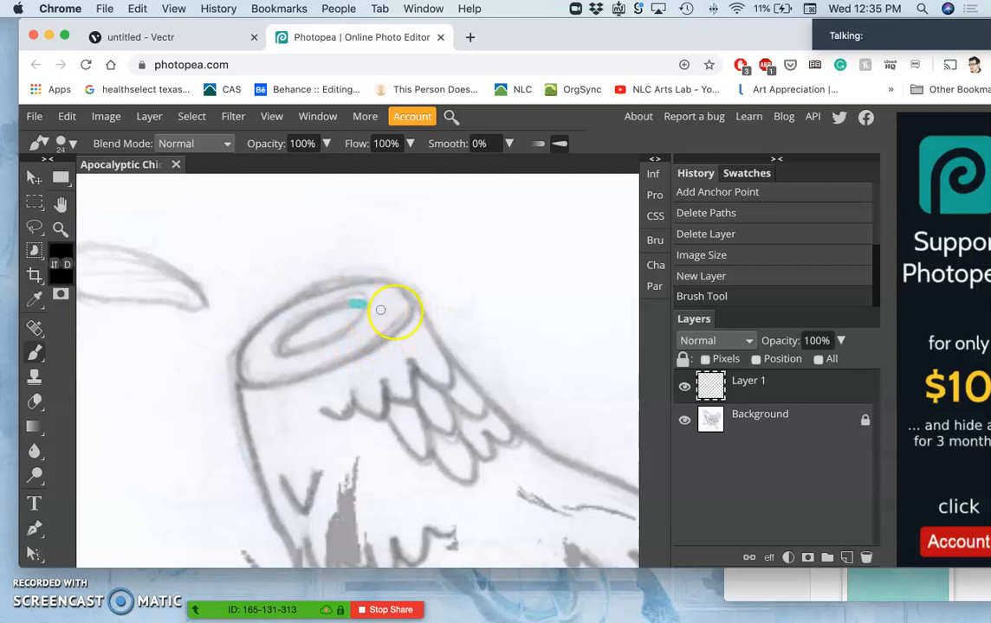
- Replace Layer 1 with a new layer named "Black Ink Layer"
{"action": "left_click", "coordinate": [846, 558]}
{"action": "left_click", "coordinate": [809, 428]}
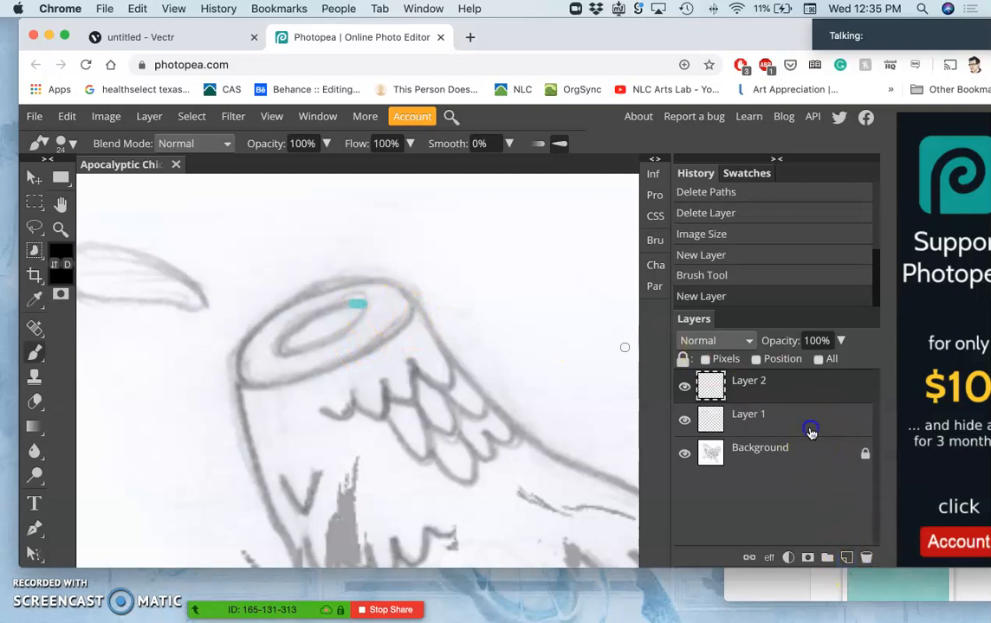
{"action": "key", "text": "Delete"}
{"action": "double_click", "coordinate": [750, 382]}
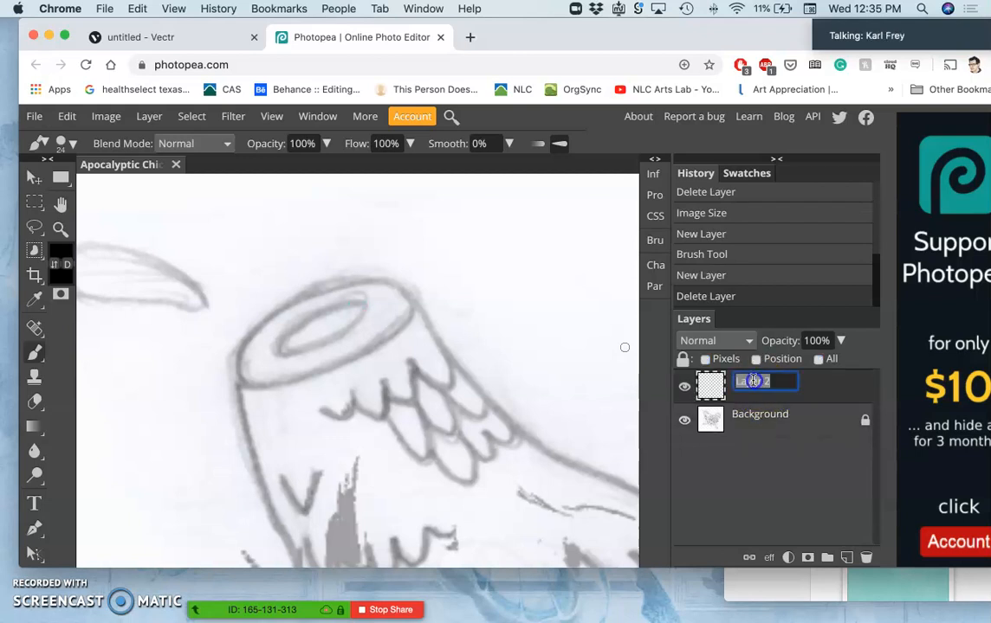
{"action": "type", "text": "Black Ink Layer"}
{"action": "key", "text": "Return"}
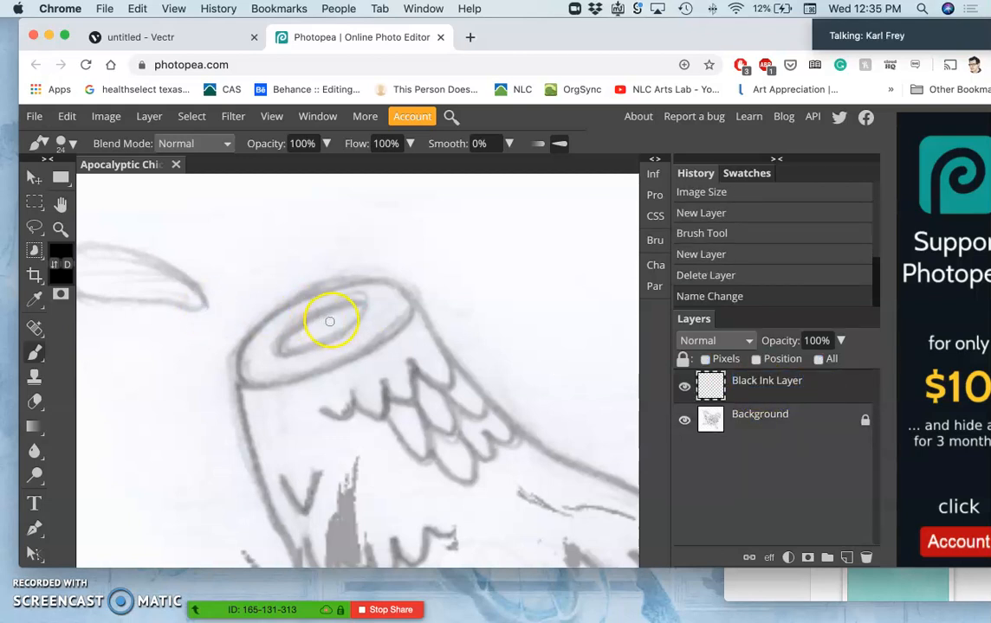
- Ink the outer rim of the chicken's neck opening as a closed black brush stroke, and raise the brush smoothing
{"action": "mouse_move", "coordinate": [373, 283]}
{"action": "left_mouse_down"}
{"action": "mouse_move", "coordinate": [278, 303]}
{"action": "mouse_move", "coordinate": [250, 336]}
{"action": "mouse_move", "coordinate": [236, 379]}
{"action": "mouse_move", "coordinate": [285, 384]}
{"action": "mouse_move", "coordinate": [367, 354]}
{"action": "mouse_move", "coordinate": [404, 319]}
{"action": "mouse_move", "coordinate": [398, 289]}
{"action": "mouse_move", "coordinate": [367, 281]}
{"action": "left_mouse_up"}
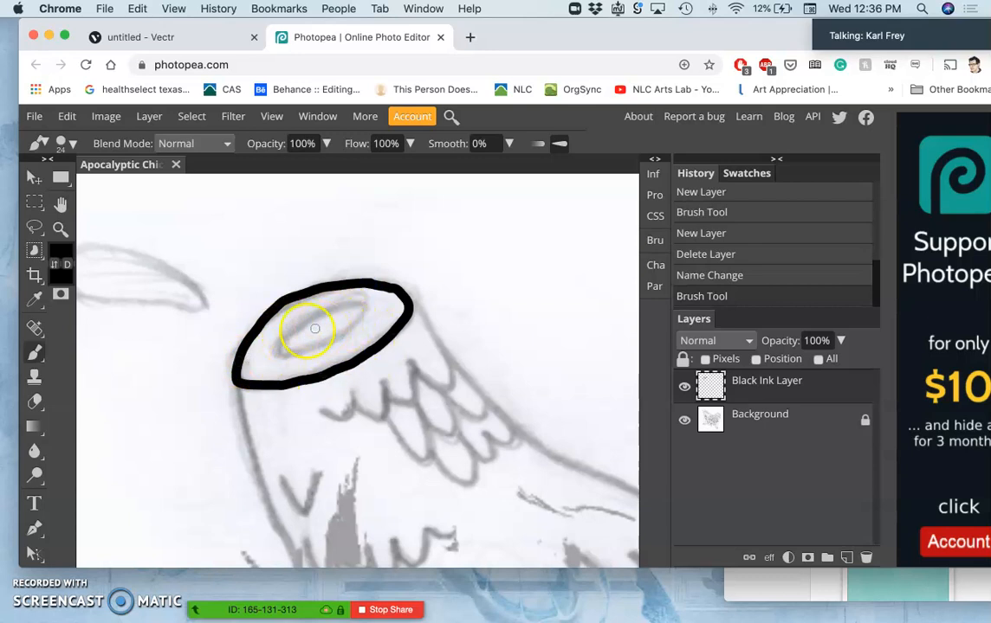
{"action": "left_click", "coordinate": [508, 144]}
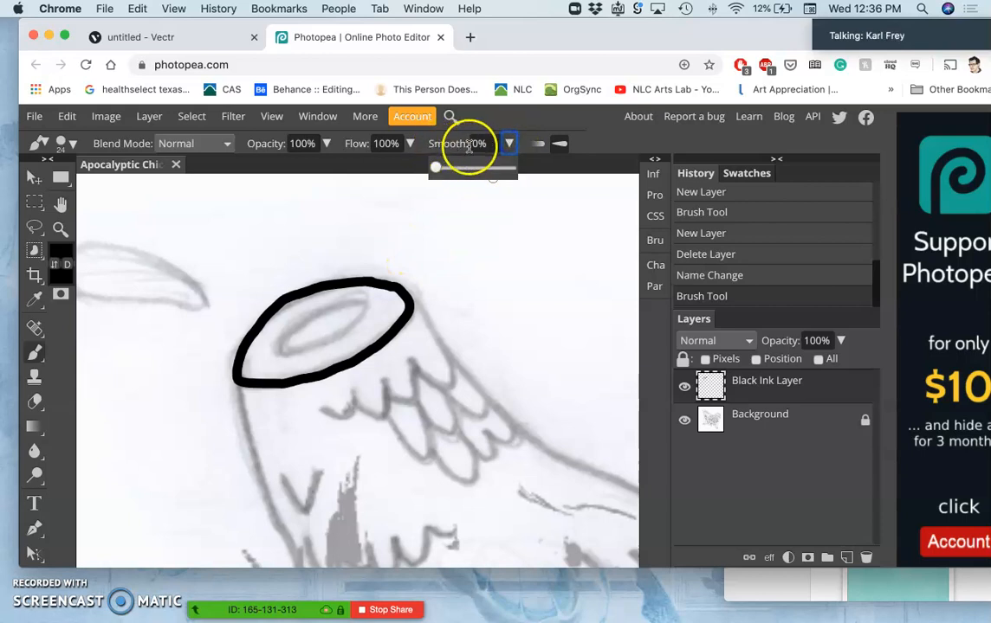
{"action": "left_click_drag", "start_coordinate": [438, 167], "coordinate": [513, 169]}
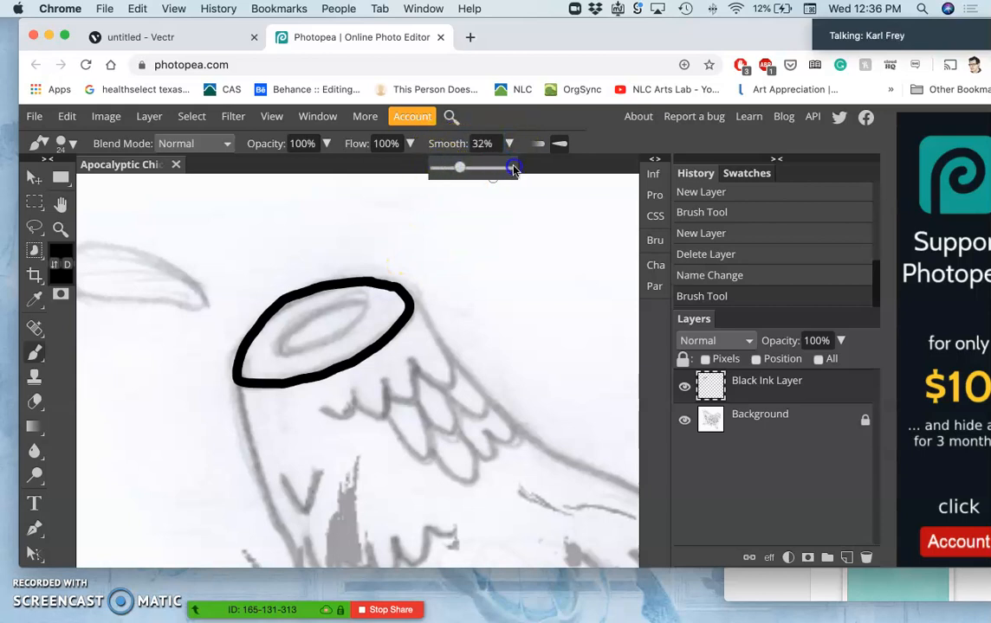
- Ink the upper curve of the inner oval inside the chicken's neck opening with the brush smoothing at 100%
{"action": "left_click", "coordinate": [364, 305]}
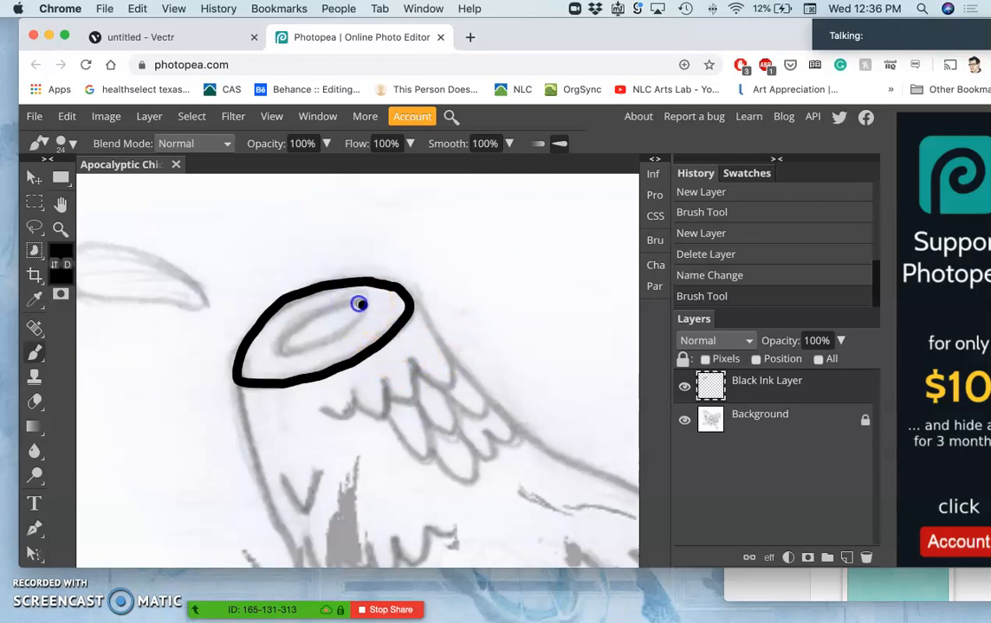
{"action": "mouse_move", "coordinate": [341, 303]}
{"action": "left_mouse_down"}
{"action": "mouse_move", "coordinate": [291, 325]}
{"action": "mouse_move", "coordinate": [272, 354]}
{"action": "left_mouse_up"}
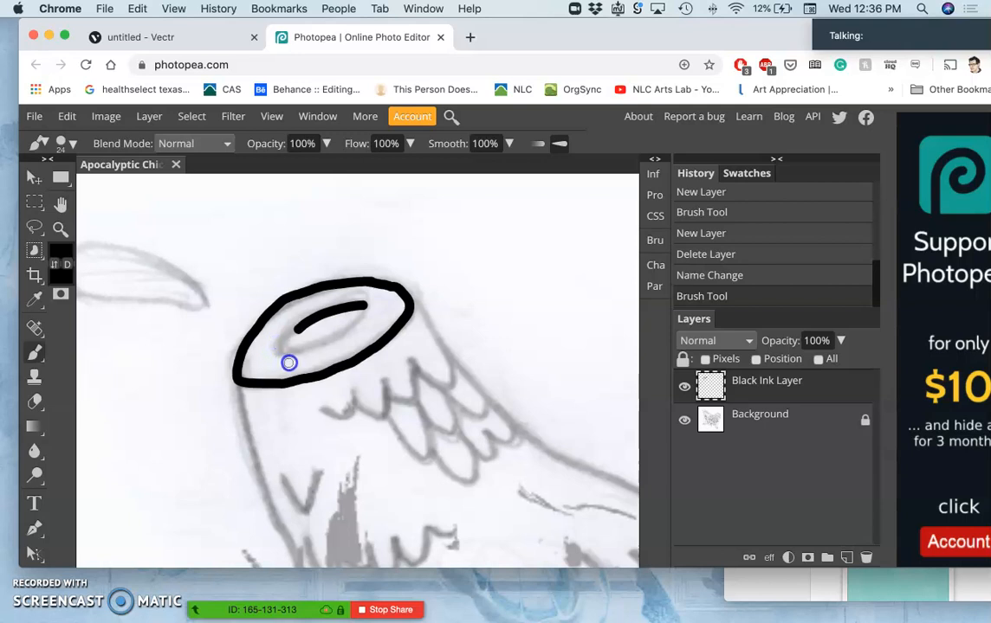
{"action": "left_click_drag", "start_coordinate": [337, 344], "coordinate": [338, 343]}
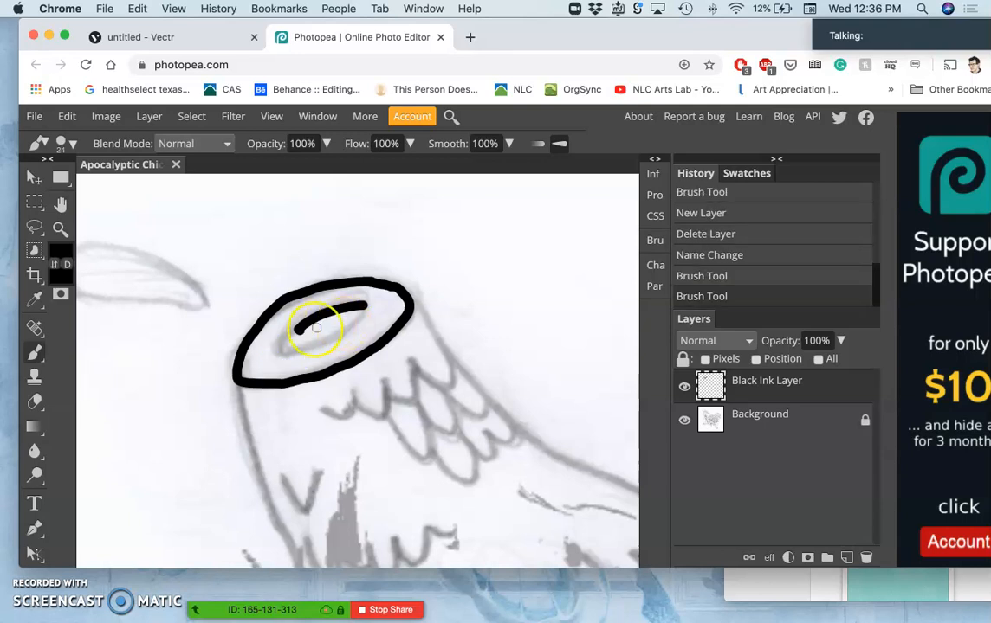
- Set the brush smoothing to 51% and ink the first three scallops of the feather row below the neck opening
{"action": "left_click", "coordinate": [509, 145]}
{"action": "left_click_drag", "start_coordinate": [491, 170], "coordinate": [469, 171]}
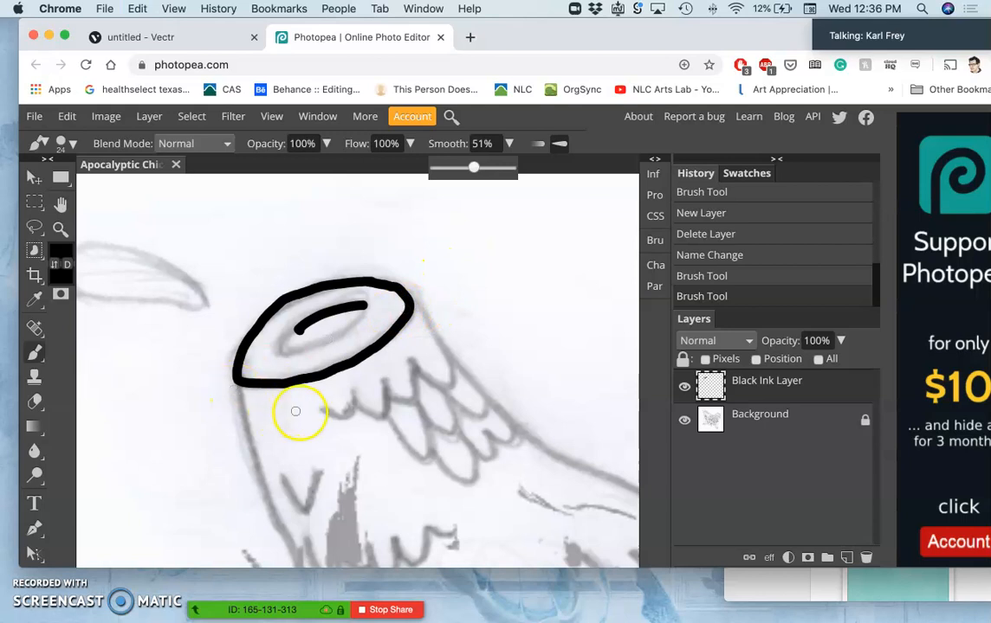
{"action": "left_click_drag", "start_coordinate": [324, 411], "coordinate": [350, 415]}
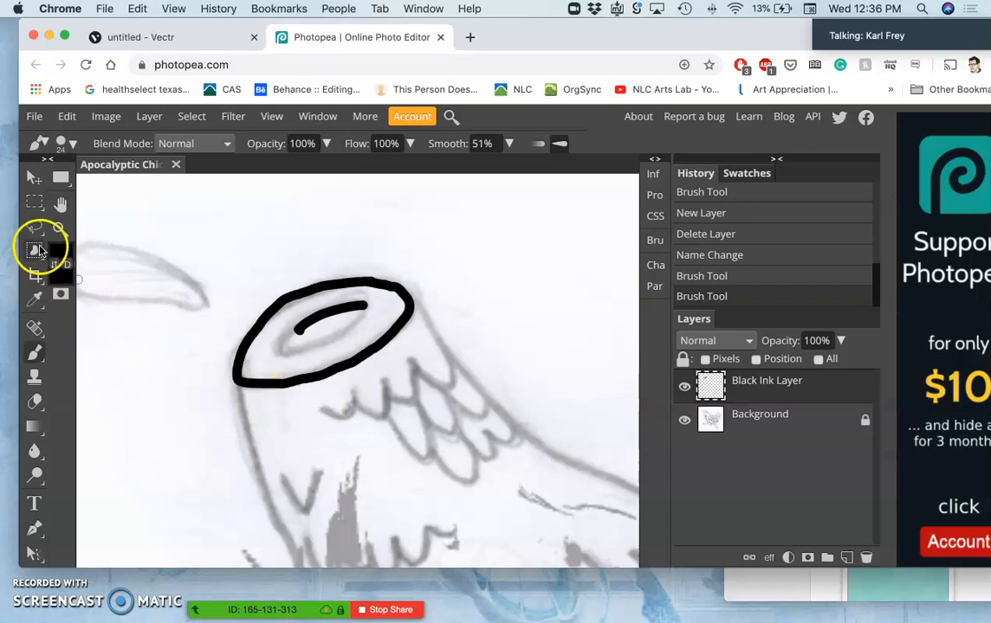
{"action": "left_click", "coordinate": [34, 349]}
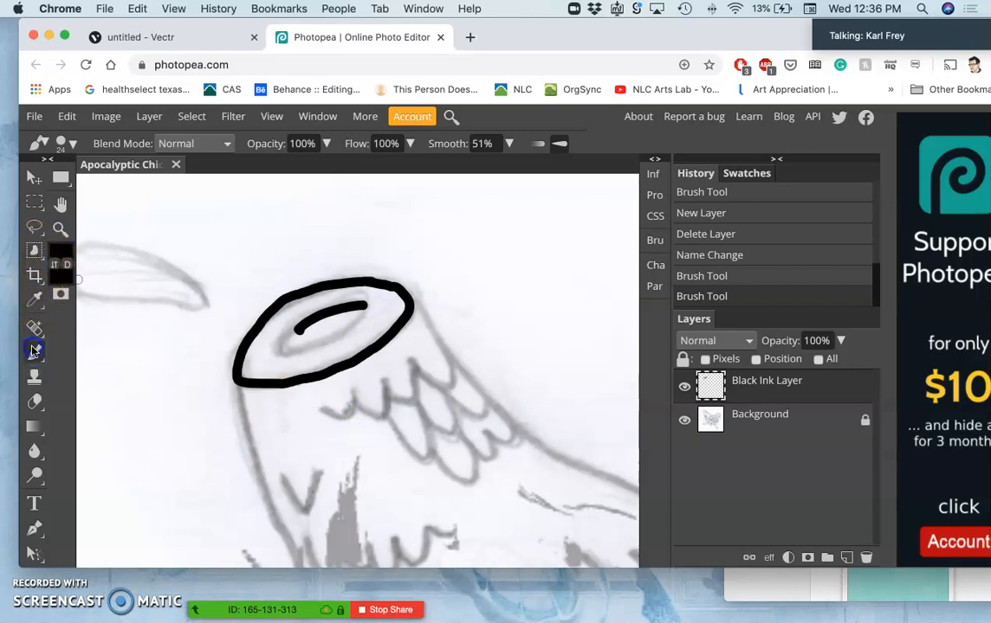
{"action": "left_click", "coordinate": [326, 413]}
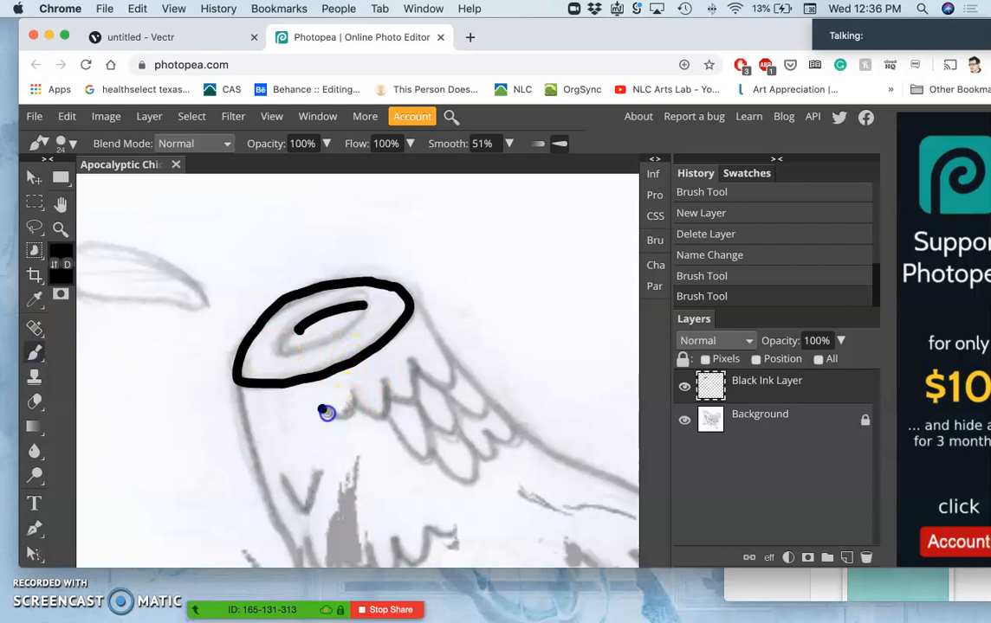
{"action": "left_click_drag", "start_coordinate": [349, 418], "coordinate": [352, 414]}
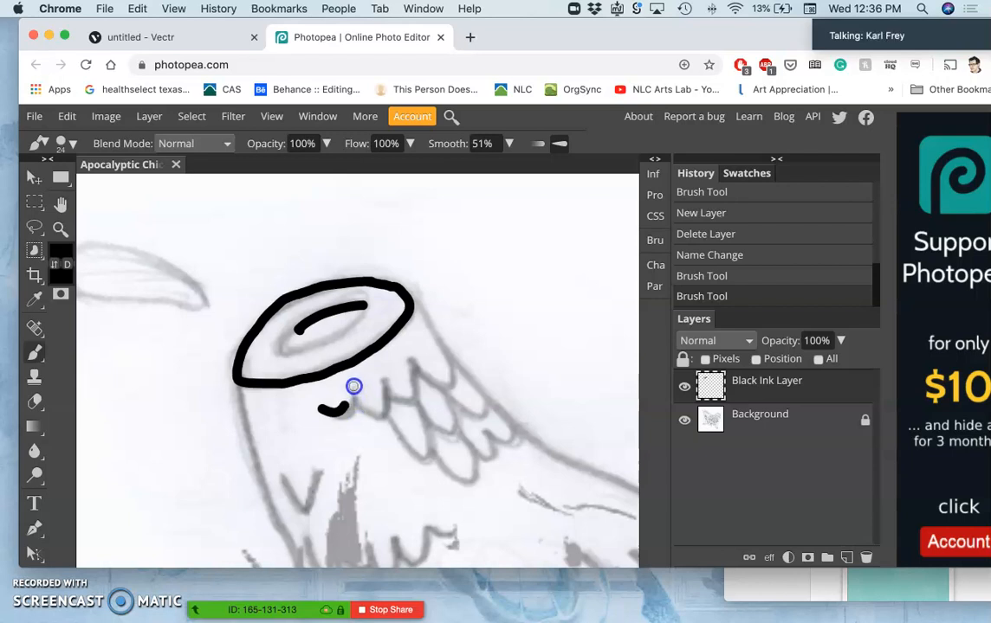
{"action": "left_click", "coordinate": [353, 373]}
{"action": "left_click_drag", "start_coordinate": [350, 401], "coordinate": [389, 417]}
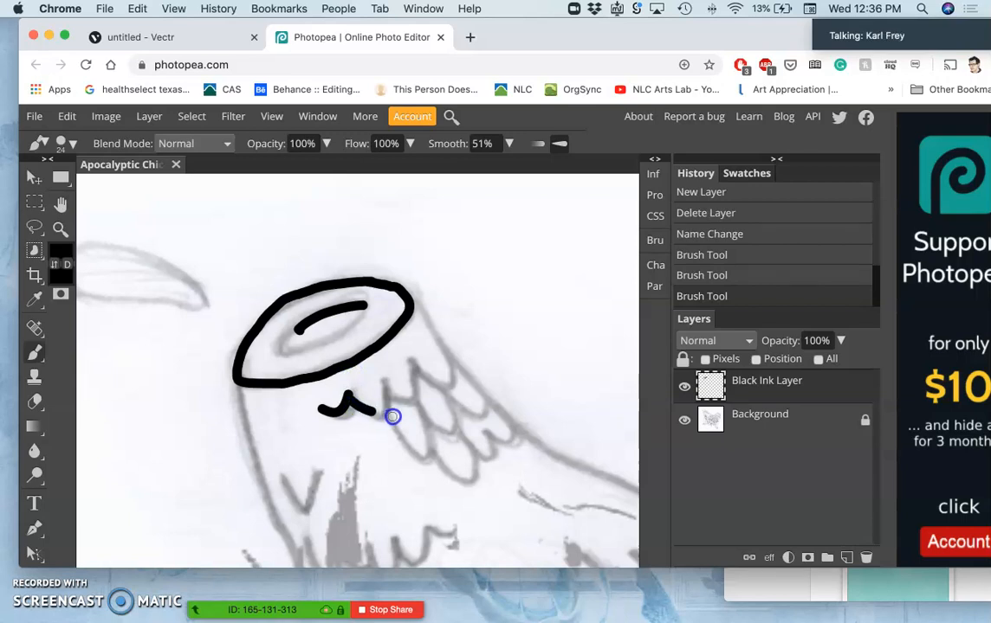
{"action": "mouse_move", "coordinate": [399, 407]}
{"action": "left_mouse_down"}
{"action": "mouse_move", "coordinate": [378, 364]}
{"action": "mouse_move", "coordinate": [394, 408]}
{"action": "mouse_move", "coordinate": [381, 389]}
{"action": "mouse_move", "coordinate": [421, 402]}
{"action": "left_mouse_up"}
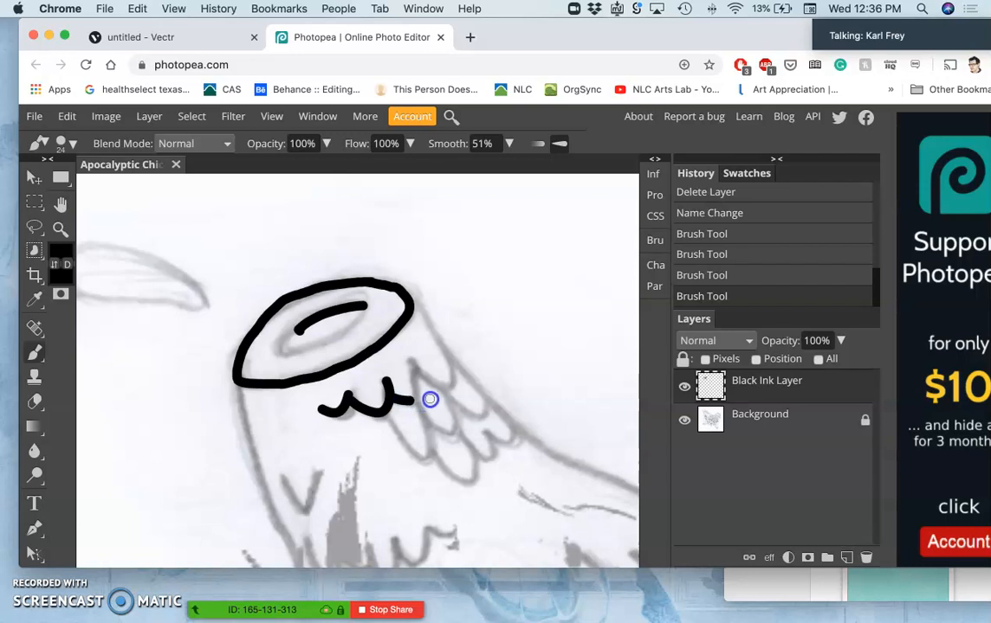
{"action": "left_click_drag", "start_coordinate": [431, 384], "coordinate": [408, 351]}
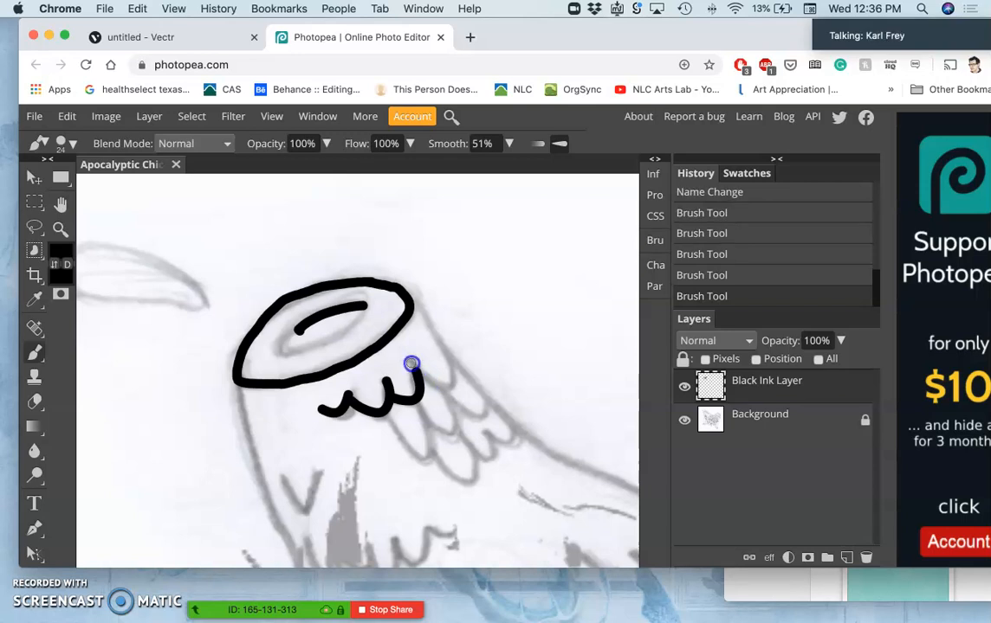
- Ink the last scallop of the feather row and continue the line up the back of the neck to the rim
{"action": "left_click_drag", "start_coordinate": [428, 379], "coordinate": [450, 387]}
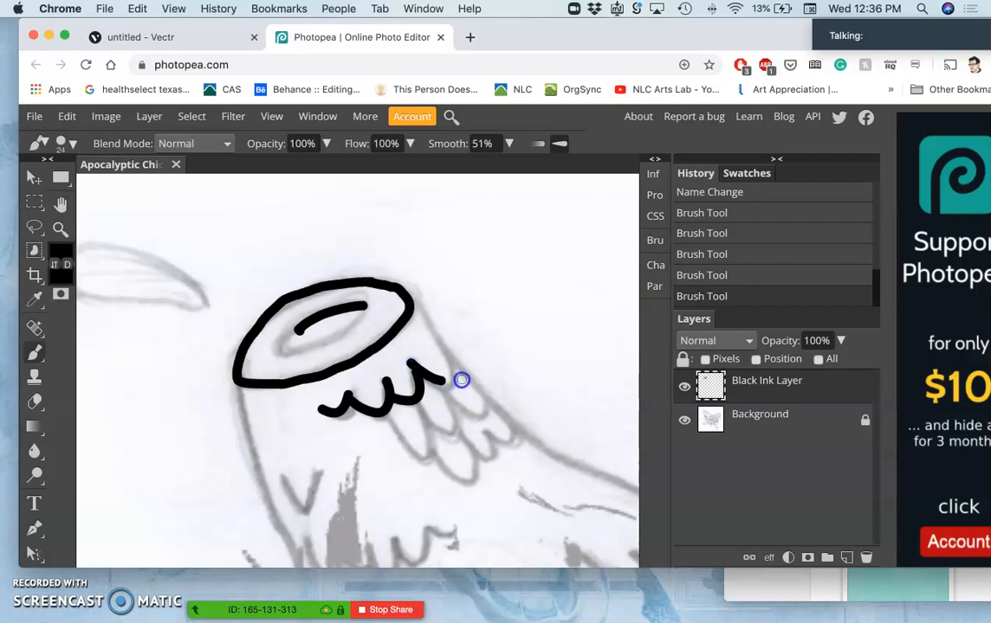
{"action": "left_click_drag", "start_coordinate": [461, 369], "coordinate": [452, 346]}
{"action": "left_click_drag", "start_coordinate": [431, 331], "coordinate": [416, 303]}
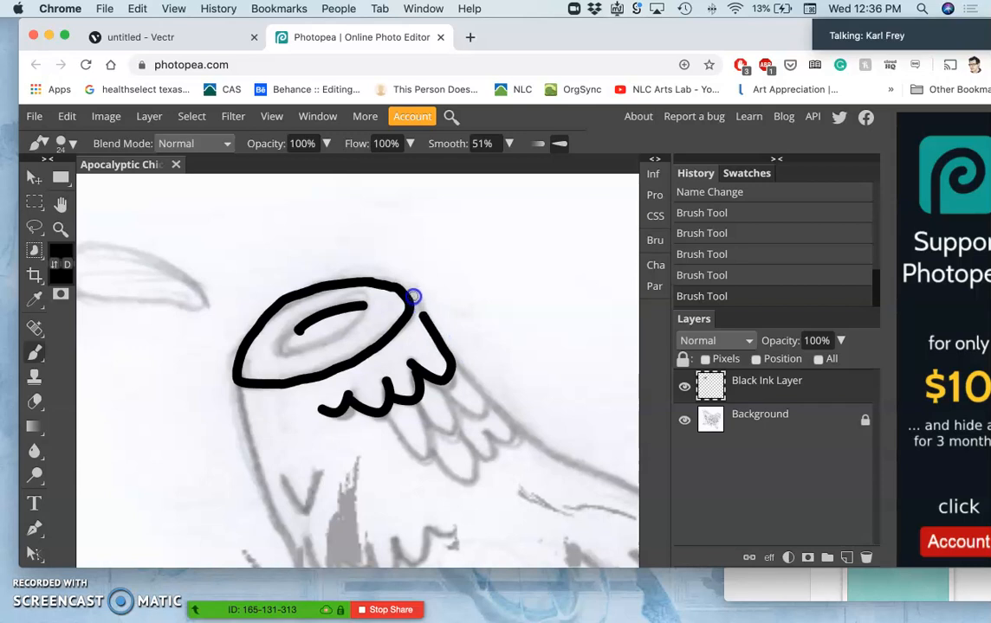
{"action": "left_click", "coordinate": [377, 281]}
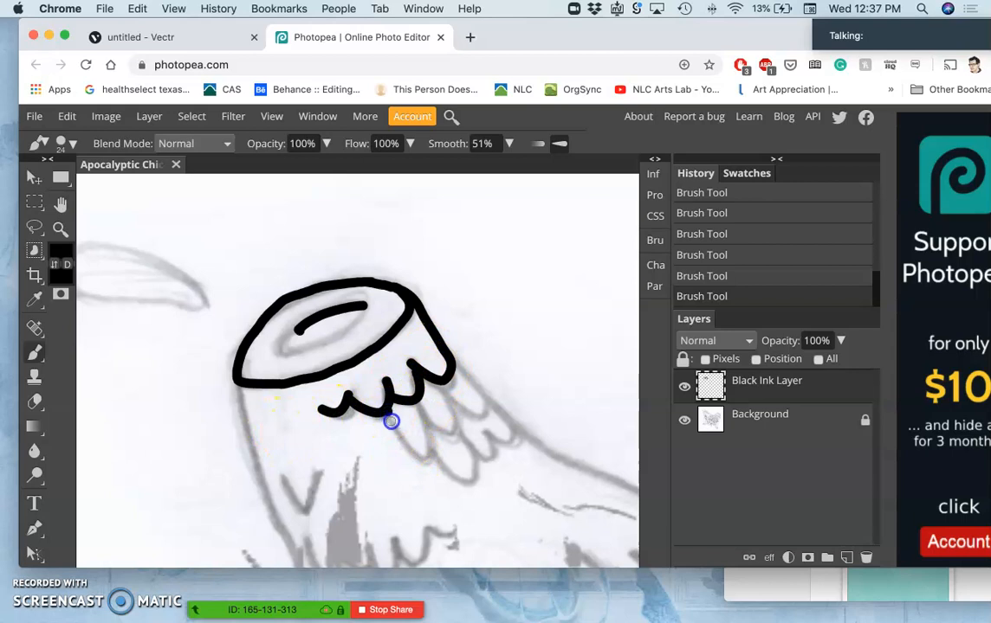
- Ink a long pointed feather hanging below the scalloped row, undoing the first attempt and redrawing it up to the scallops
{"action": "mouse_move", "coordinate": [395, 430]}
{"action": "left_mouse_down"}
{"action": "mouse_move", "coordinate": [407, 451]}
{"action": "mouse_move", "coordinate": [435, 460]}
{"action": "mouse_move", "coordinate": [417, 400]}
{"action": "left_mouse_up"}
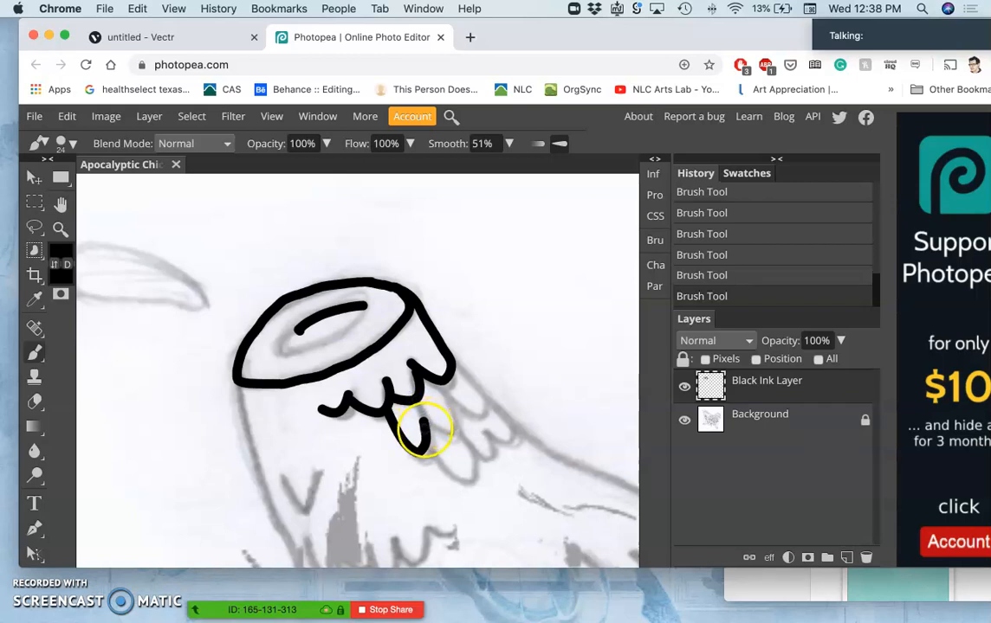
{"action": "key", "text": "super+z"}
{"action": "mouse_move", "coordinate": [383, 413]}
{"action": "left_mouse_down"}
{"action": "mouse_move", "coordinate": [400, 445]}
{"action": "mouse_move", "coordinate": [430, 461]}
{"action": "mouse_move", "coordinate": [438, 442]}
{"action": "mouse_move", "coordinate": [417, 403]}
{"action": "left_mouse_up"}
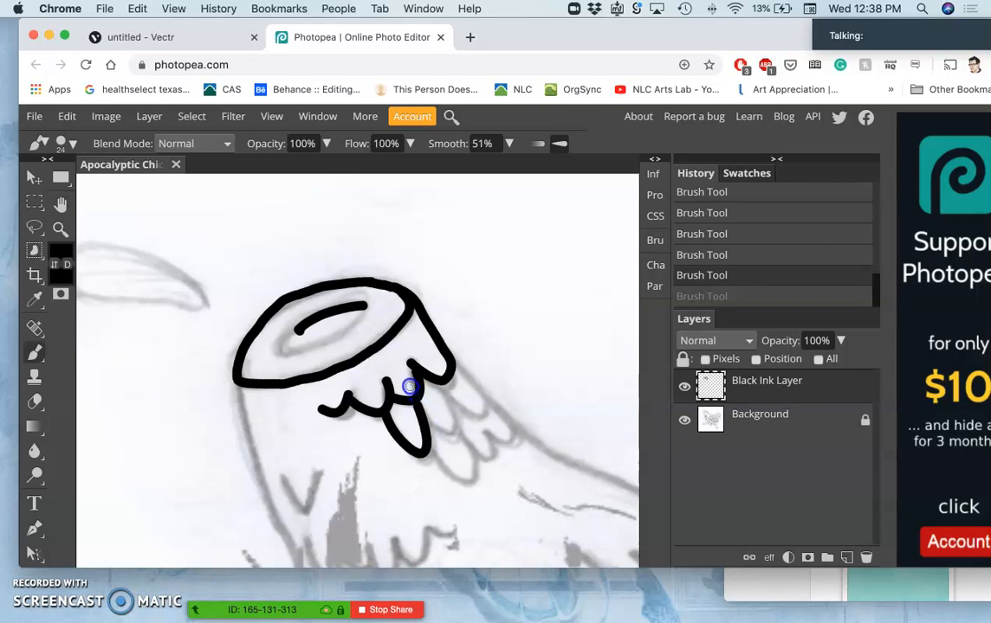
{"action": "left_click_drag", "start_coordinate": [409, 387], "coordinate": [407, 383]}
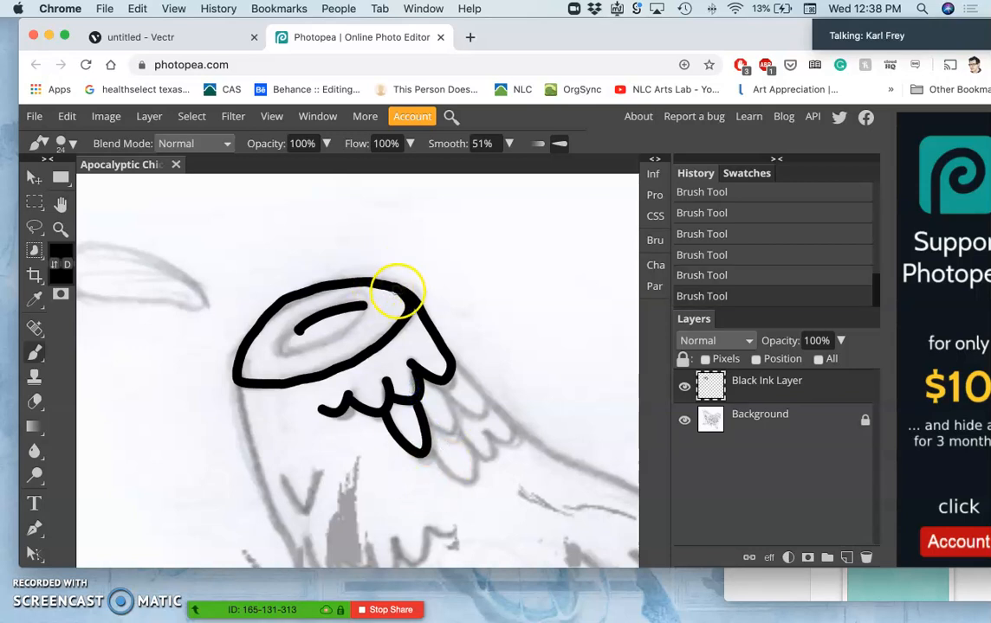
- Lasso the inked neck opening, clear its strokes from the Black Ink Layer, and deselect
{"action": "left_click", "coordinate": [33, 227]}
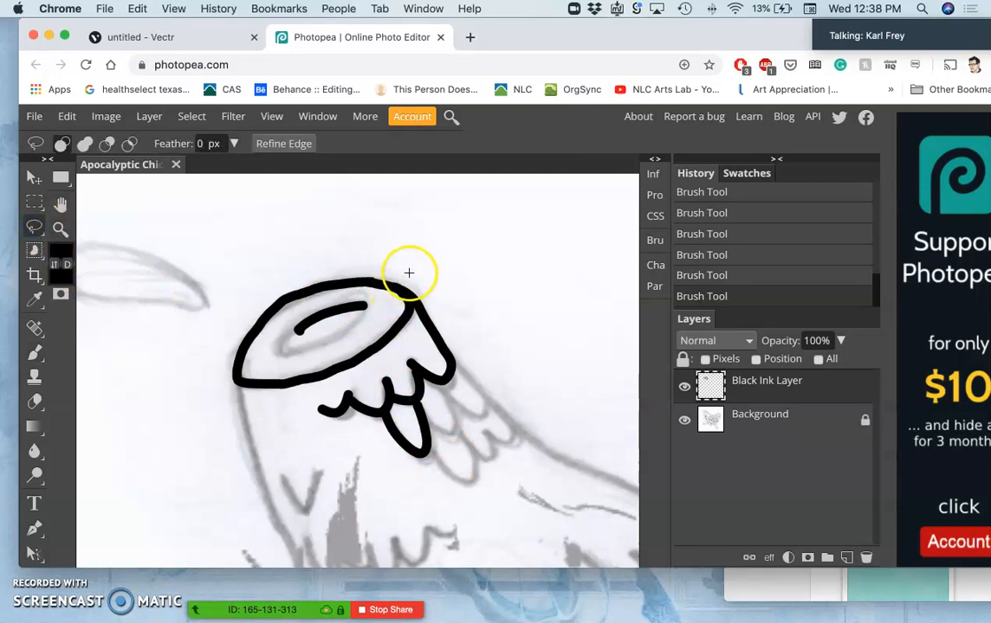
{"action": "left_click_drag", "start_coordinate": [399, 274], "coordinate": [398, 273]}
{"action": "mouse_move", "coordinate": [412, 320]}
{"action": "left_mouse_down"}
{"action": "mouse_move", "coordinate": [388, 357]}
{"action": "mouse_move", "coordinate": [306, 399]}
{"action": "mouse_move", "coordinate": [223, 408]}
{"action": "mouse_move", "coordinate": [203, 366]}
{"action": "mouse_move", "coordinate": [291, 262]}
{"action": "mouse_move", "coordinate": [400, 267]}
{"action": "left_mouse_up"}
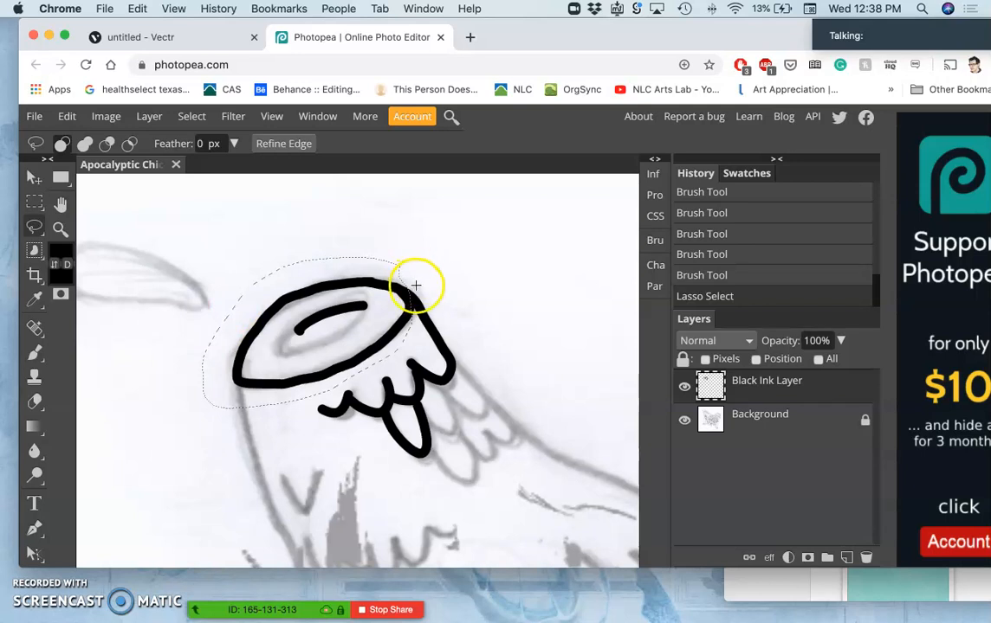
{"action": "key", "text": "Delete"}
{"action": "key", "text": "Delete"}
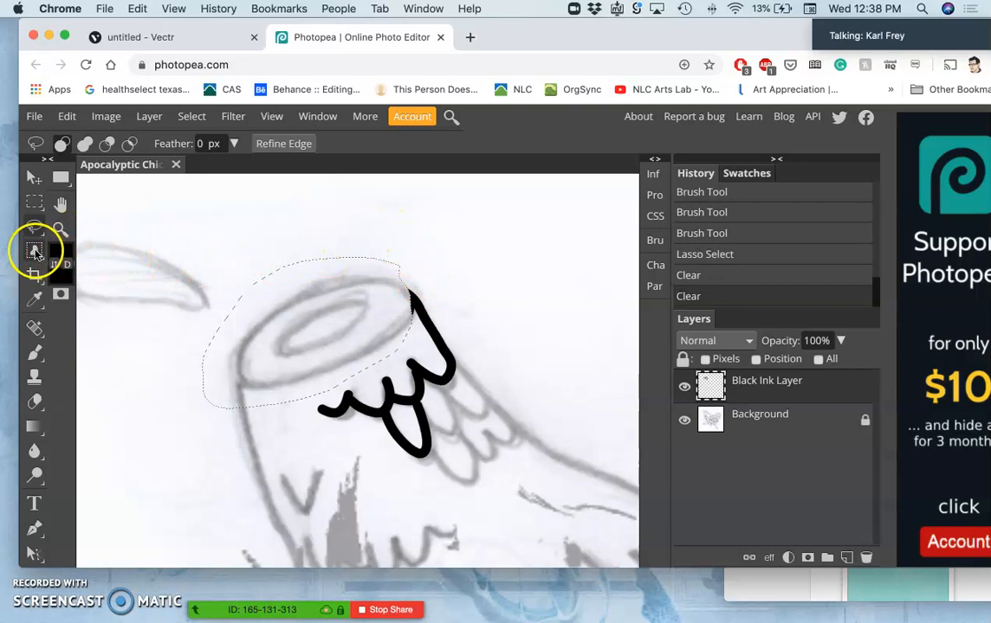
{"action": "left_click", "coordinate": [35, 353]}
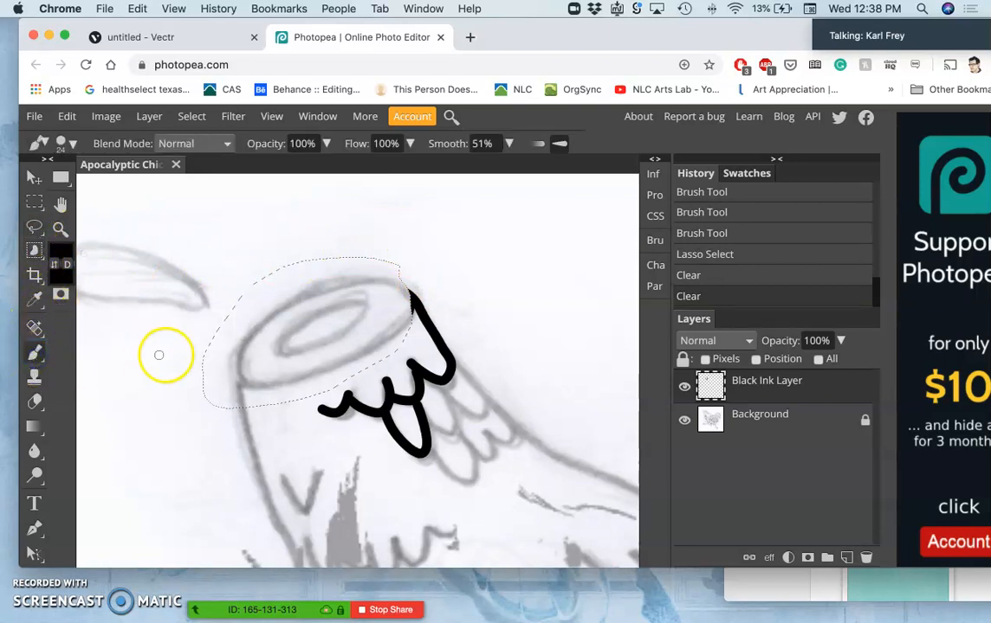
{"action": "key", "text": "super+d"}
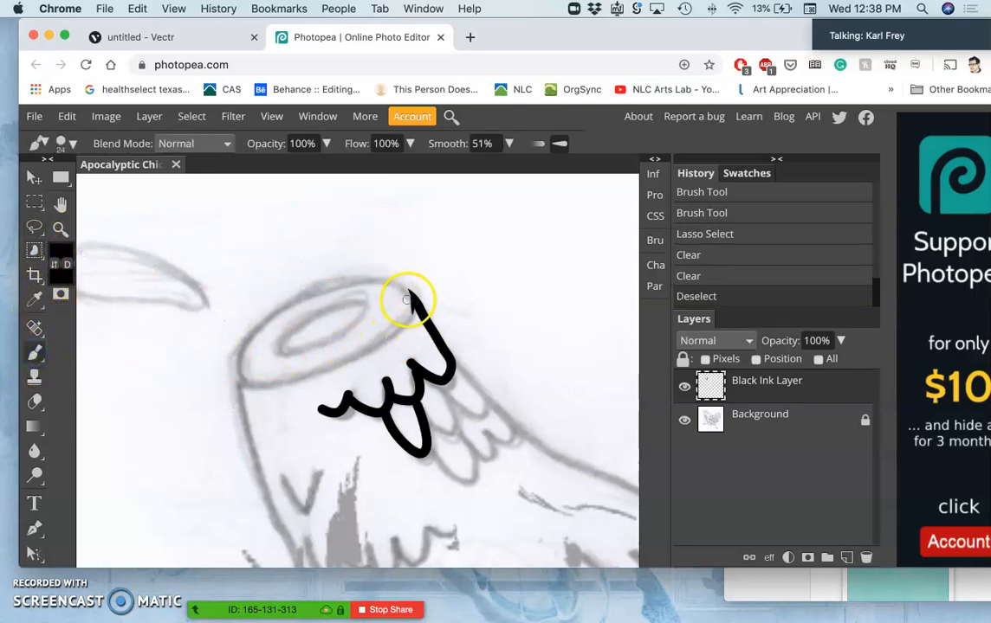
- Re-ink the outer rim of the neck opening as a closed oval with the brush, joining it to the line at the back of the neck
{"action": "left_click_drag", "start_coordinate": [411, 296], "coordinate": [411, 296]}
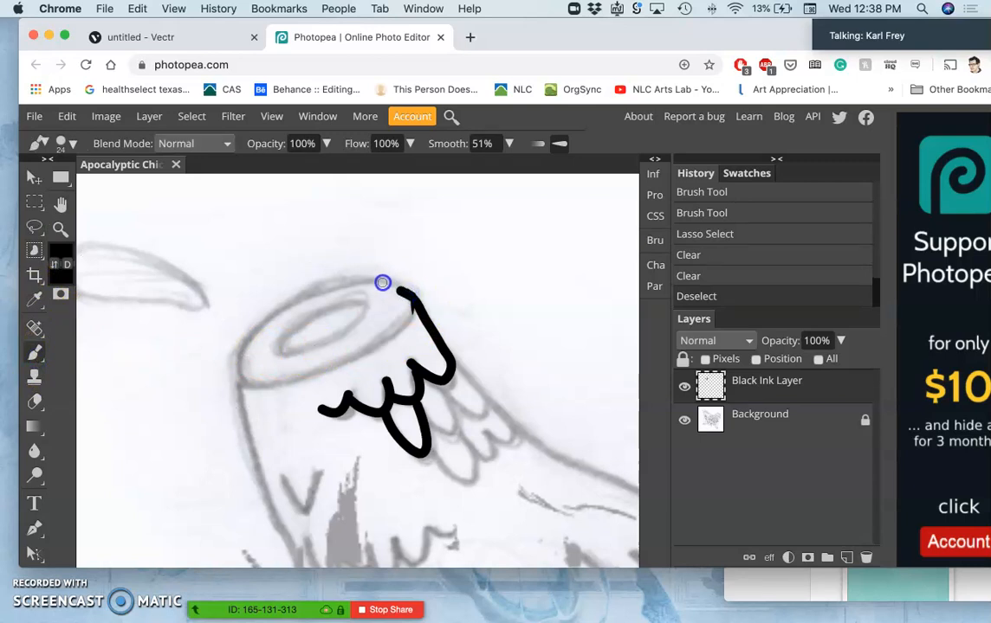
{"action": "mouse_move", "coordinate": [374, 282]}
{"action": "left_mouse_down"}
{"action": "mouse_move", "coordinate": [332, 285]}
{"action": "mouse_move", "coordinate": [270, 315]}
{"action": "mouse_move", "coordinate": [252, 327]}
{"action": "mouse_move", "coordinate": [238, 372]}
{"action": "left_mouse_up"}
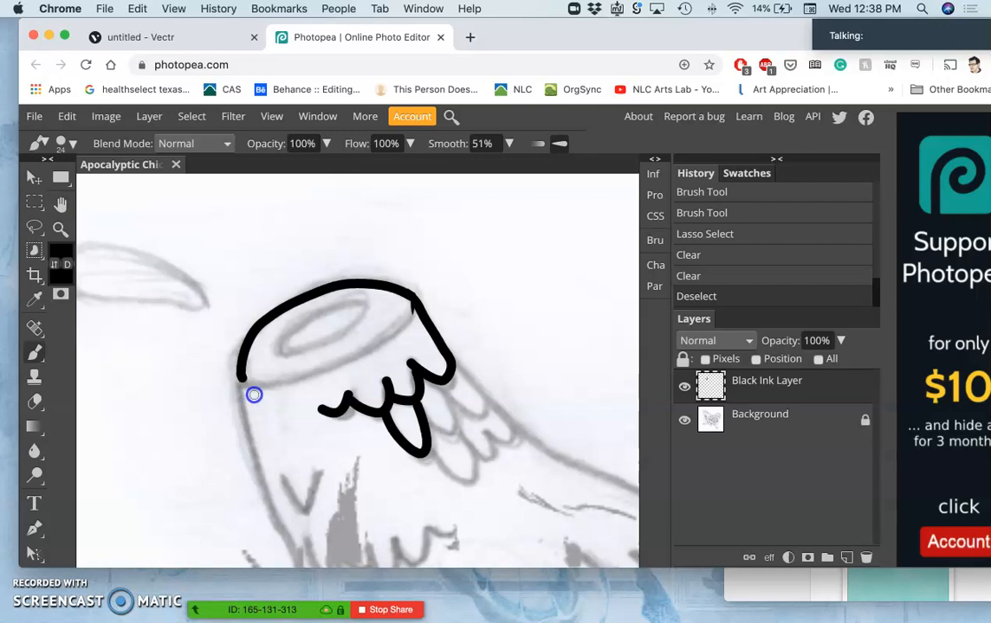
{"action": "left_click_drag", "start_coordinate": [256, 395], "coordinate": [255, 394]}
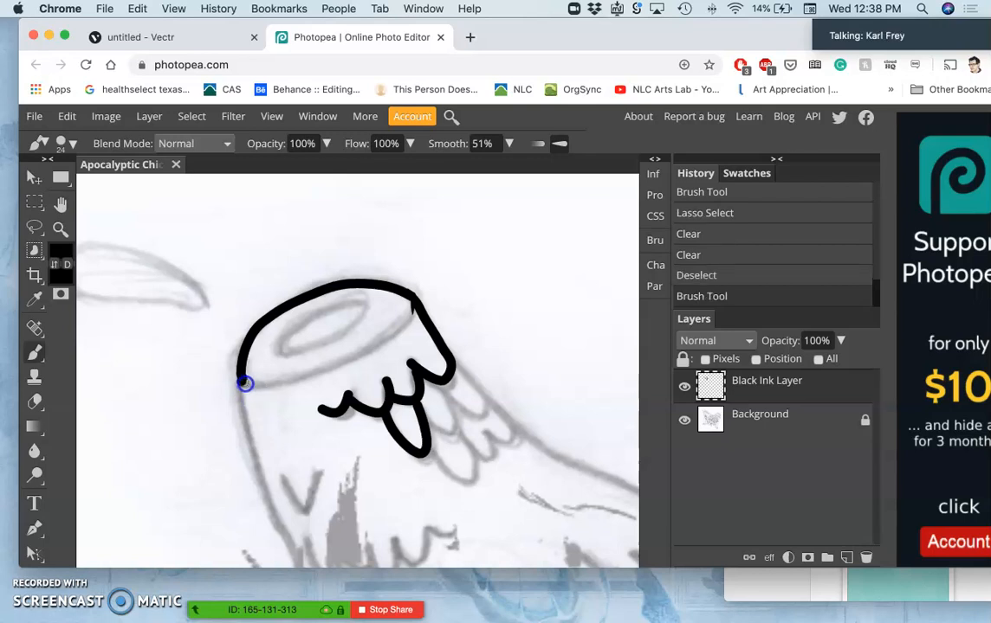
{"action": "mouse_move", "coordinate": [259, 385]}
{"action": "left_mouse_down"}
{"action": "mouse_move", "coordinate": [324, 376]}
{"action": "mouse_move", "coordinate": [406, 323]}
{"action": "left_mouse_up"}
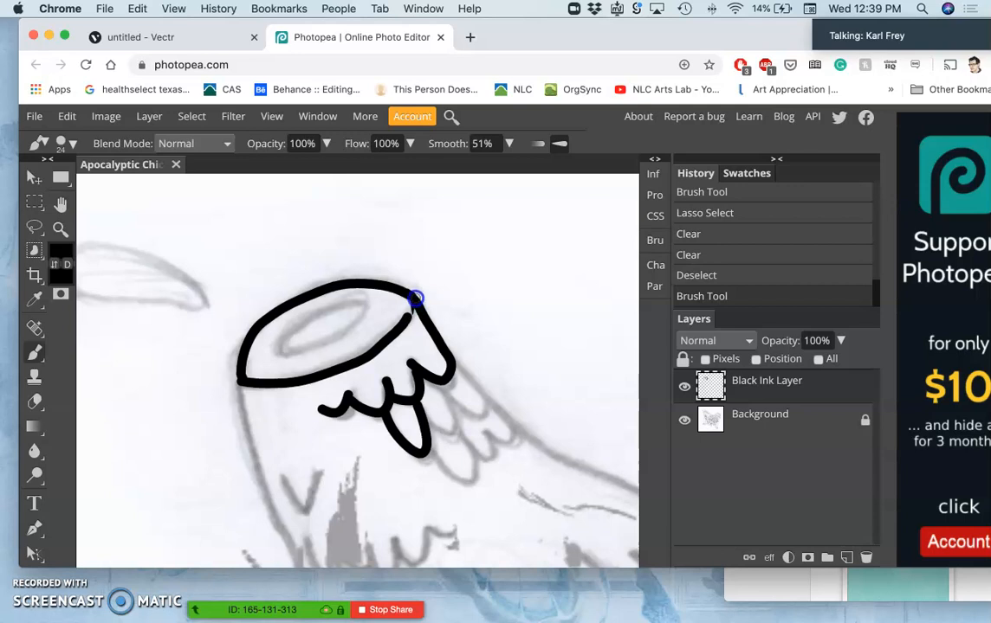
{"action": "left_click_drag", "start_coordinate": [415, 298], "coordinate": [415, 298]}
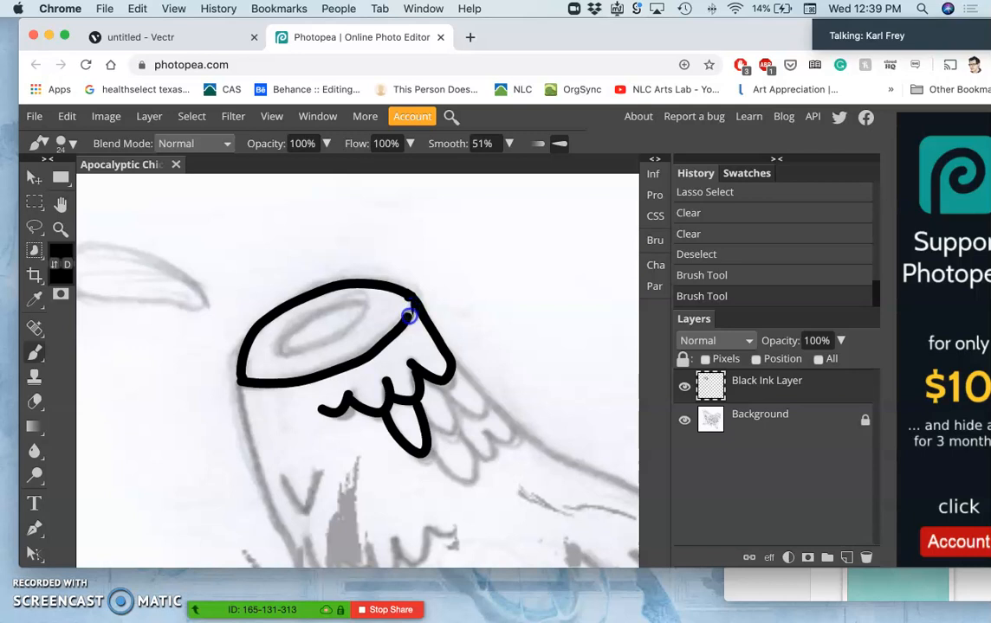
{"action": "left_click_drag", "start_coordinate": [408, 317], "coordinate": [410, 311]}
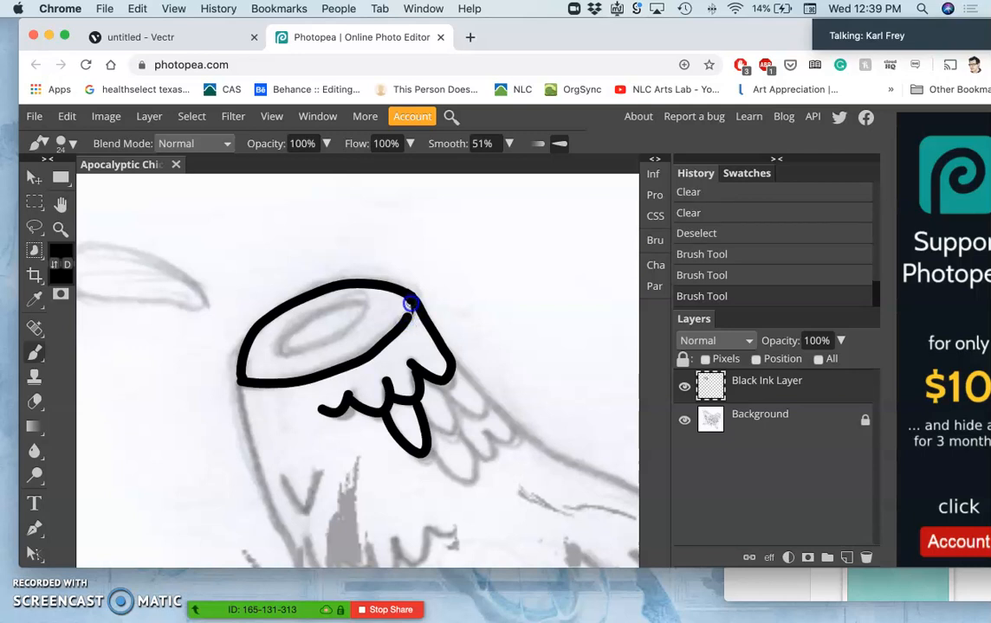
{"action": "left_click", "coordinate": [410, 313]}
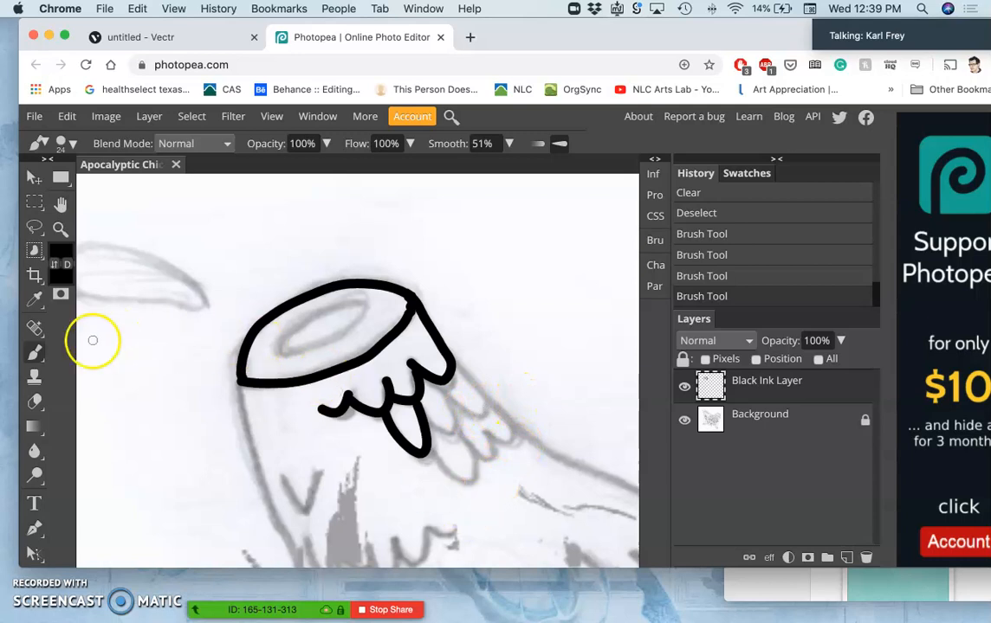
- Save the drawing as a PSD file, and hide and reshow the Background layer to check the ink on its own
{"action": "left_click", "coordinate": [35, 117]}
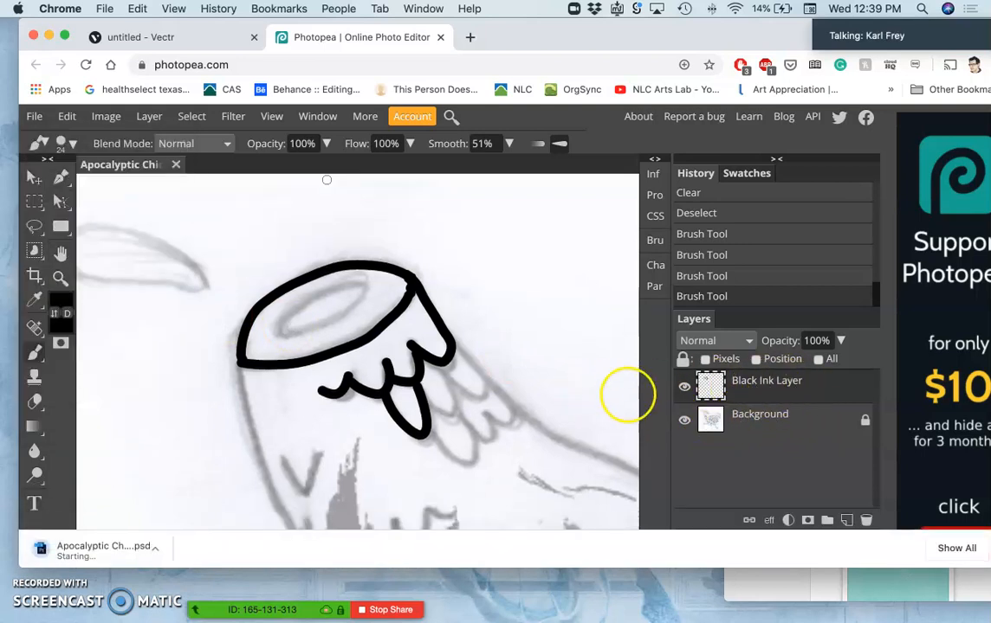
{"action": "left_click", "coordinate": [684, 420]}
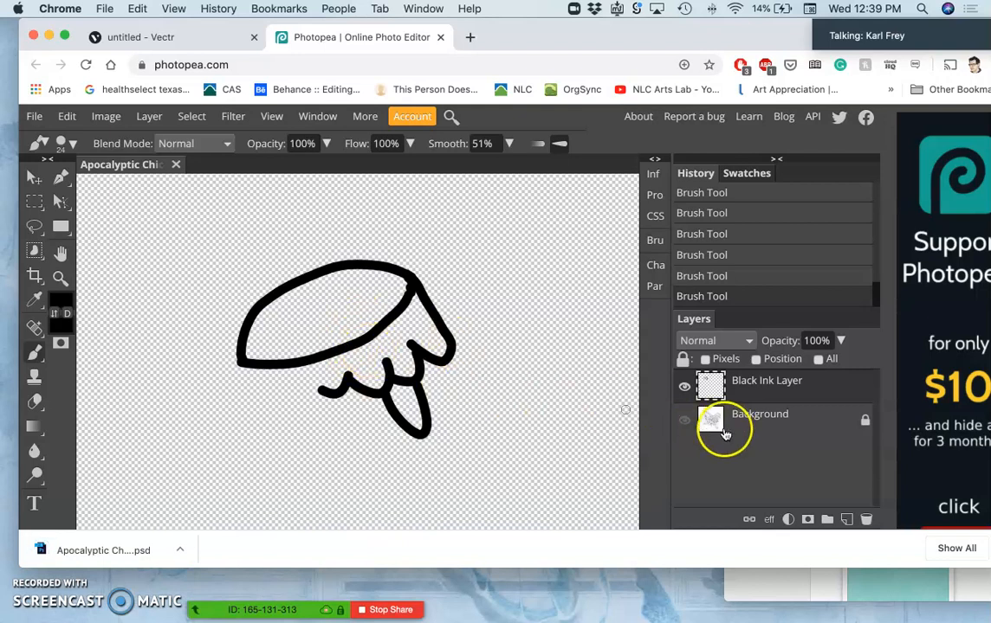
{"action": "left_click", "coordinate": [688, 417]}
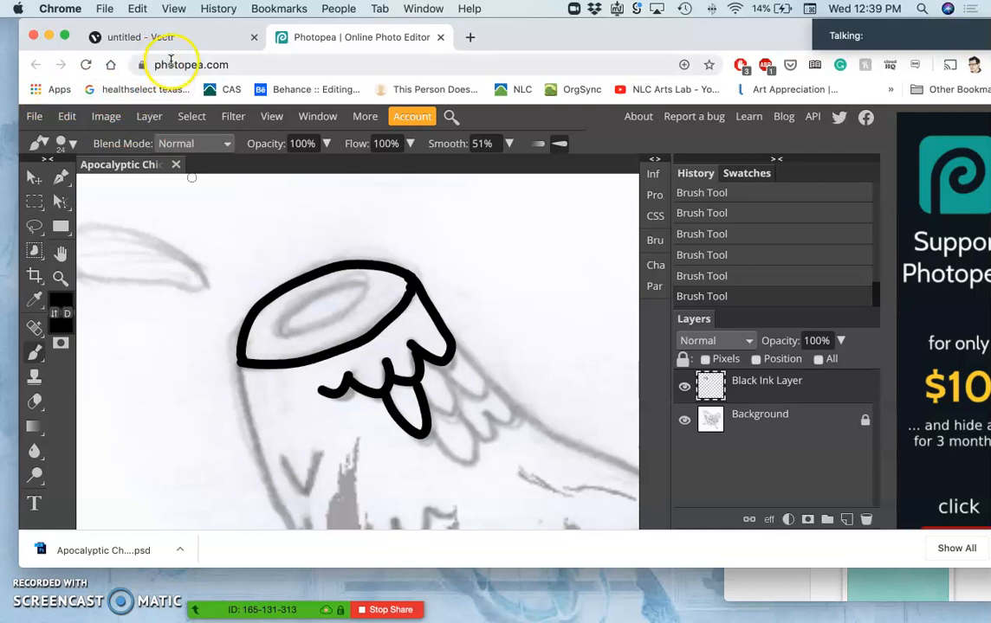
- Switch to the Vectr drawing and trace the rim of the neck opening as a closed freehand shape about 77 by 48 px
{"action": "left_click", "coordinate": [161, 34]}
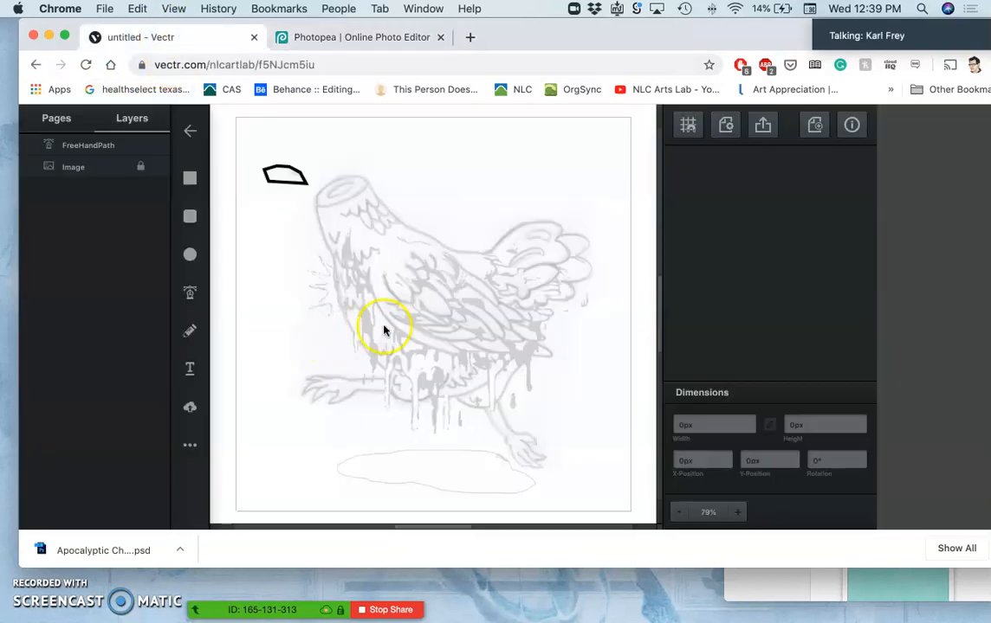
{"action": "left_click", "coordinate": [191, 334]}
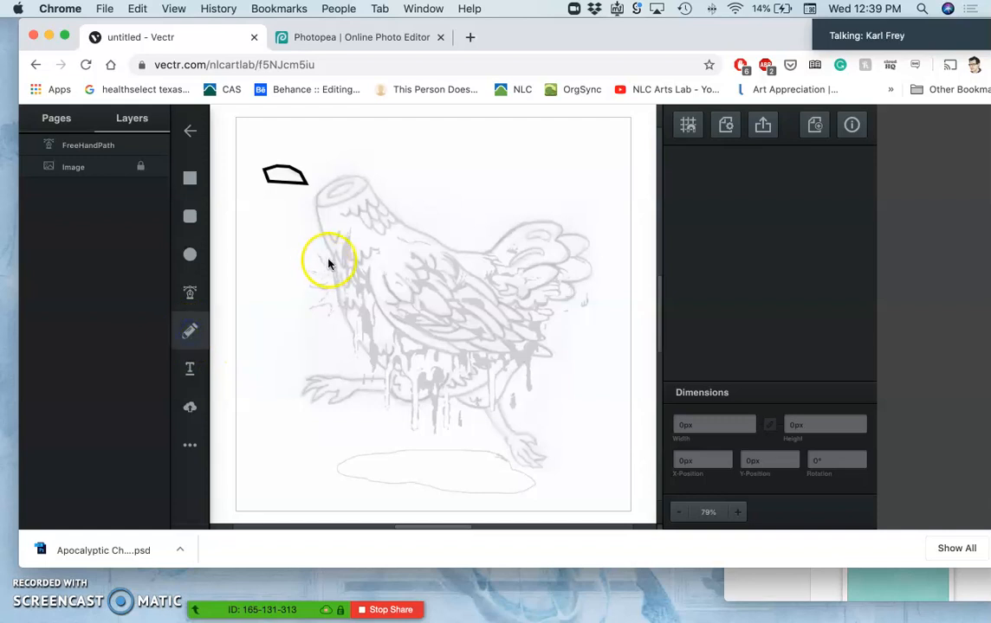
{"action": "left_click", "coordinate": [317, 209]}
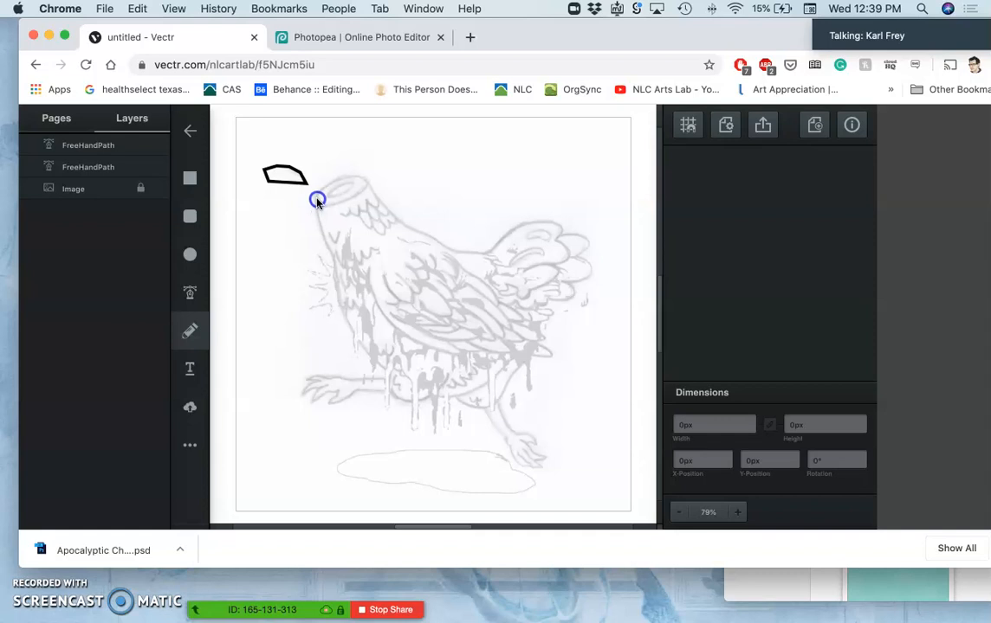
{"action": "left_click_drag", "start_coordinate": [320, 192], "coordinate": [350, 178]}
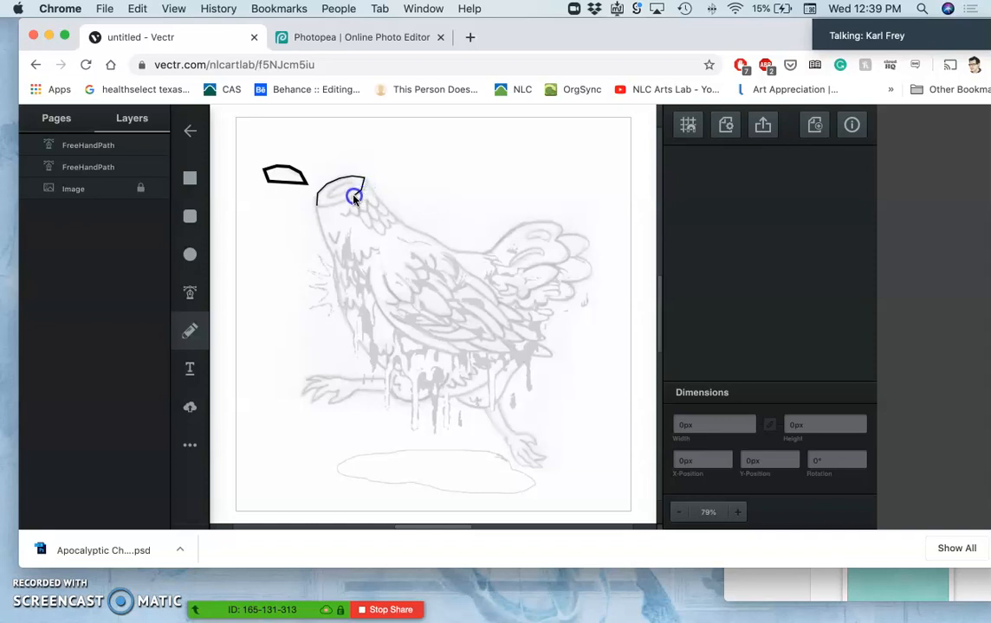
{"action": "left_click_drag", "start_coordinate": [345, 202], "coordinate": [338, 205]}
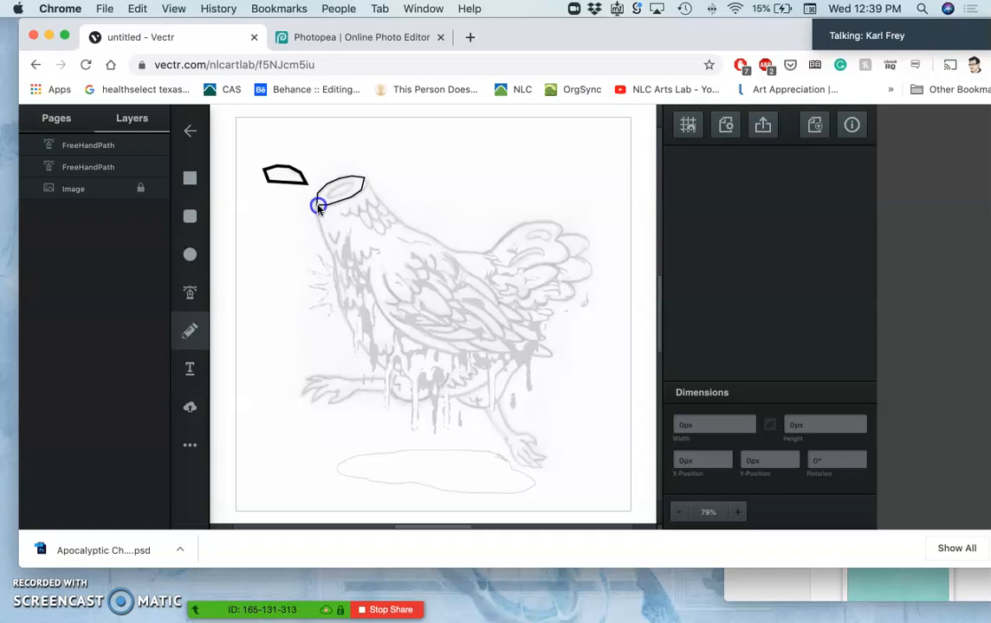
{"action": "left_click_drag", "start_coordinate": [318, 207], "coordinate": [317, 206]}
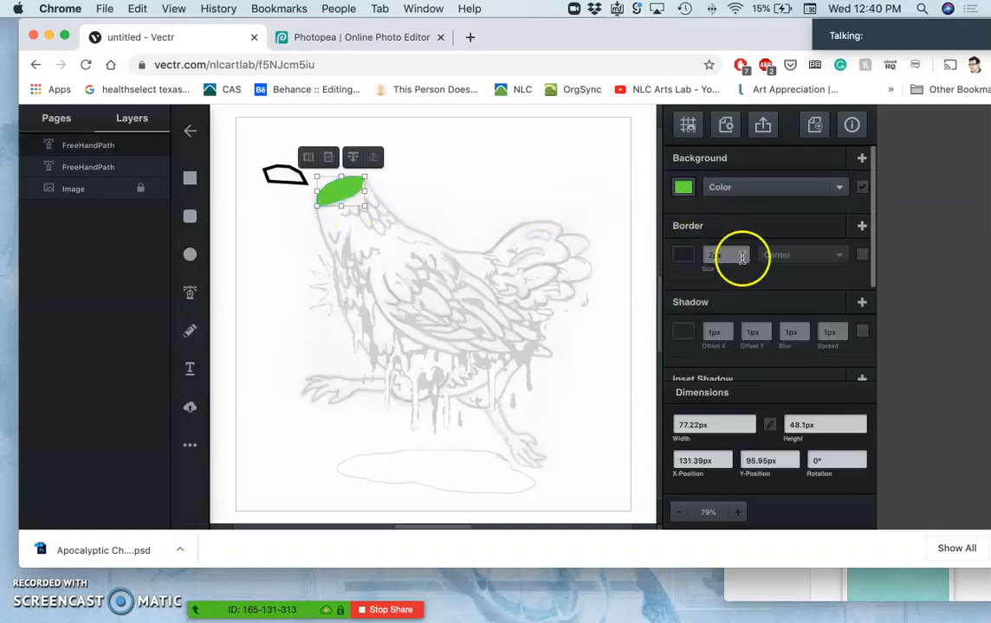
- Give the neck opening shape a 5 px centered black border, turn off its background fill, and deselect it
{"action": "left_click", "coordinate": [861, 254]}
{"action": "left_click", "coordinate": [717, 255]}
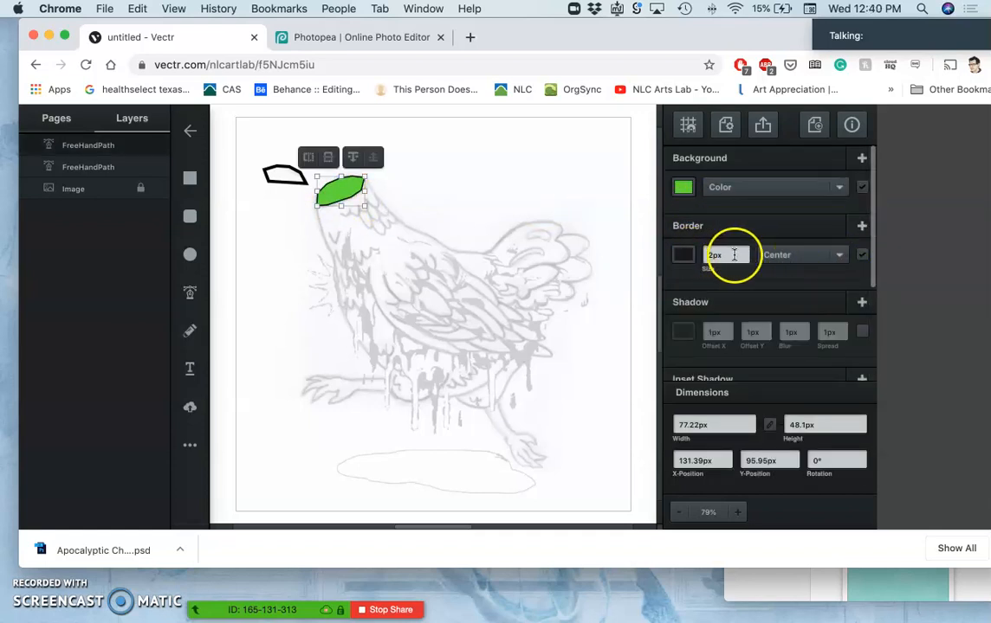
{"action": "left_click", "coordinate": [744, 252]}
{"action": "left_click", "coordinate": [745, 252]}
{"action": "left_click", "coordinate": [744, 252]}
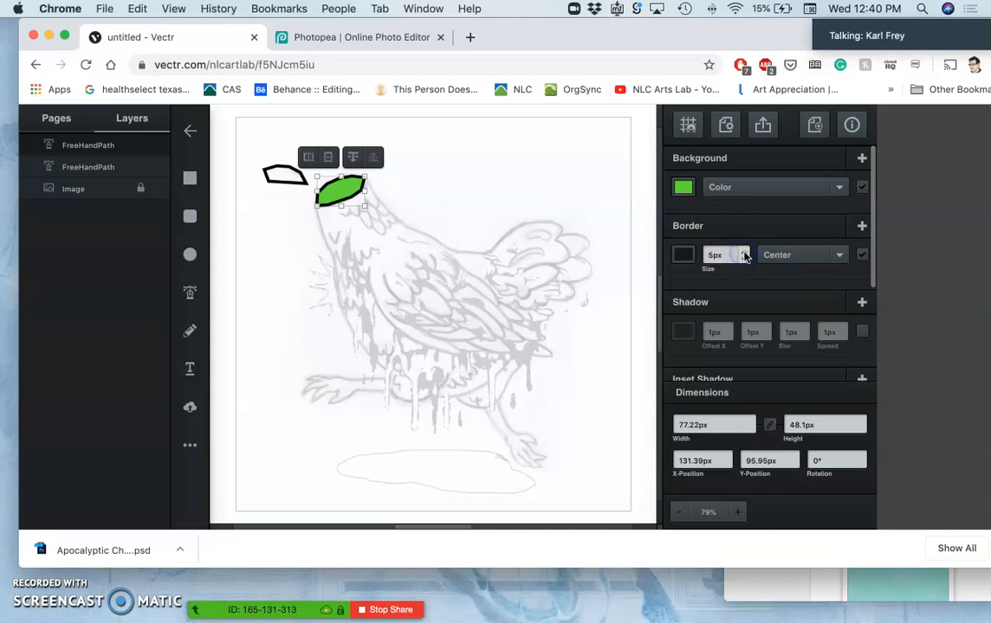
{"action": "left_click", "coordinate": [862, 187]}
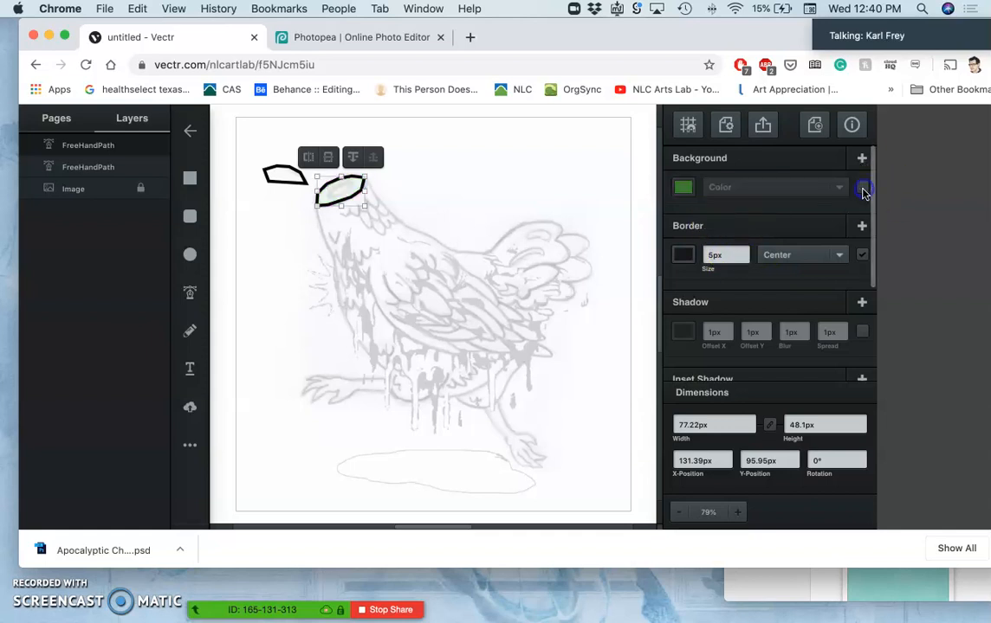
{"action": "left_click", "coordinate": [318, 216]}
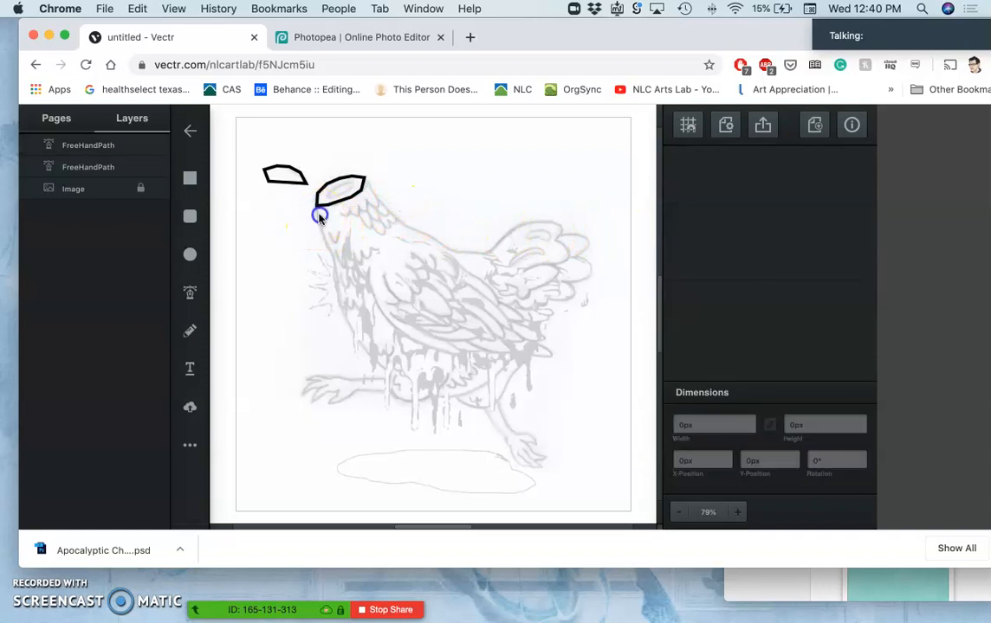
{"action": "left_click_drag", "start_coordinate": [319, 213], "coordinate": [321, 232]}
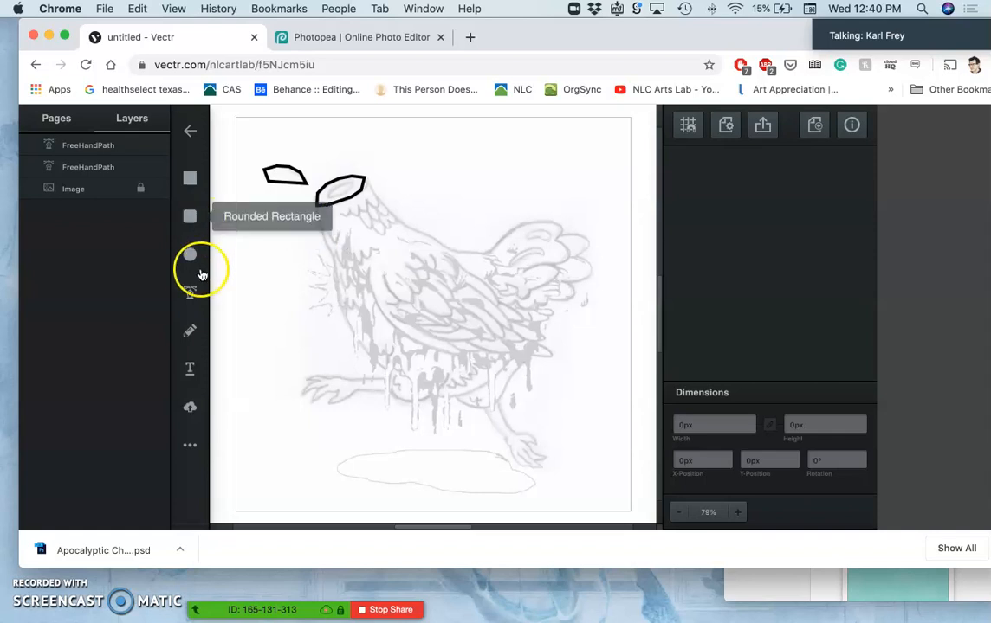
{"action": "left_click", "coordinate": [189, 331]}
{"action": "left_click", "coordinate": [342, 216]}
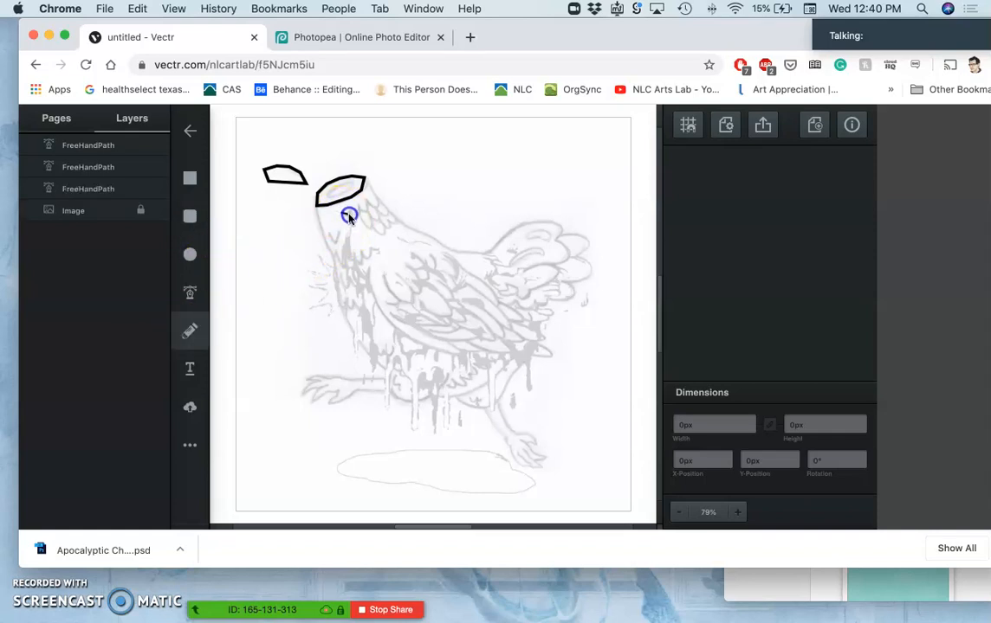
{"action": "key", "text": "super+z"}
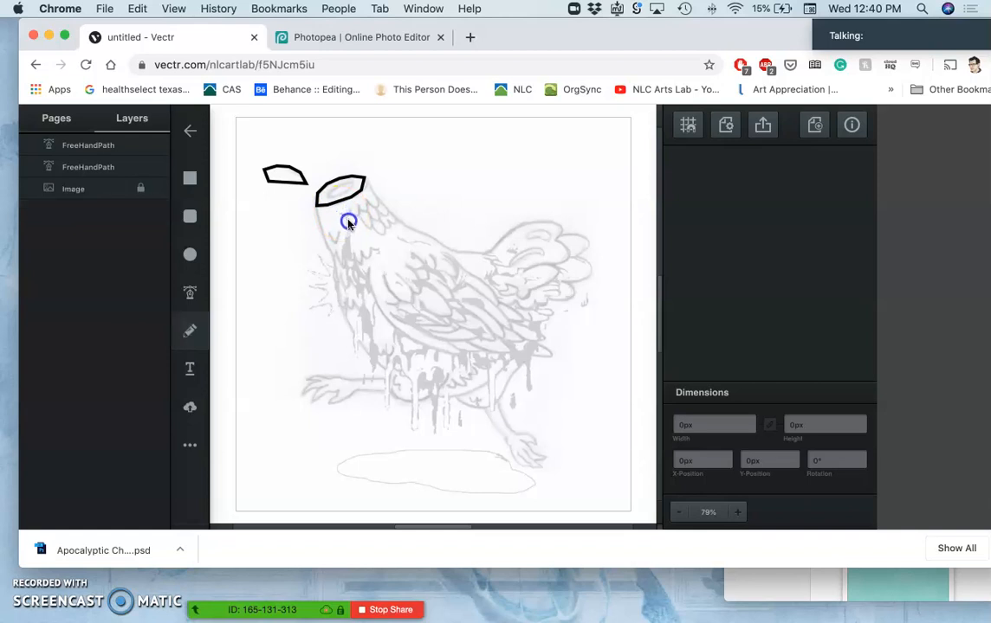
{"action": "left_click_drag", "start_coordinate": [345, 216], "coordinate": [341, 215]}
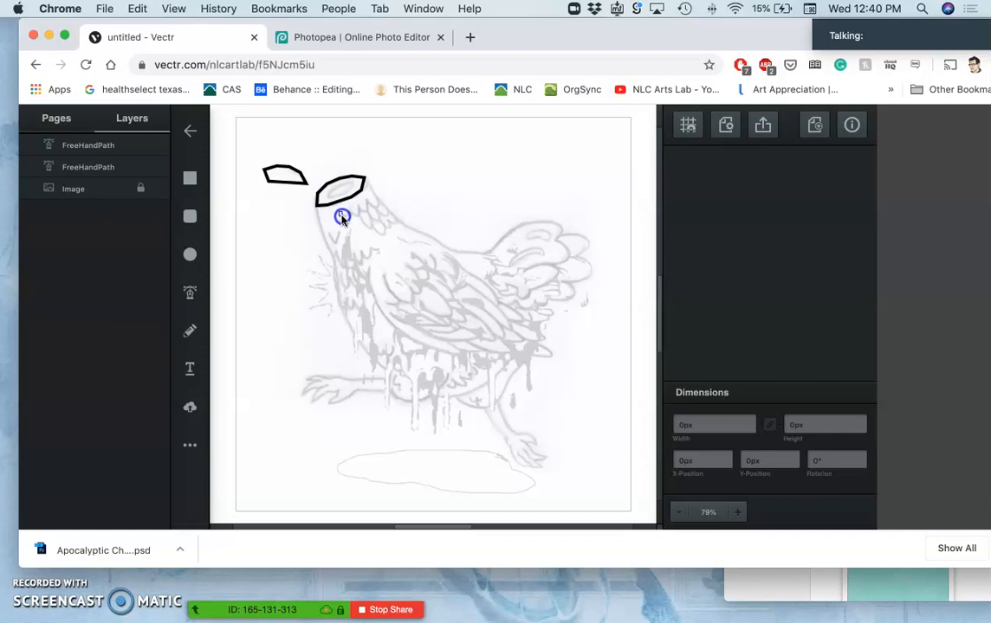
{"action": "left_click", "coordinate": [190, 331]}
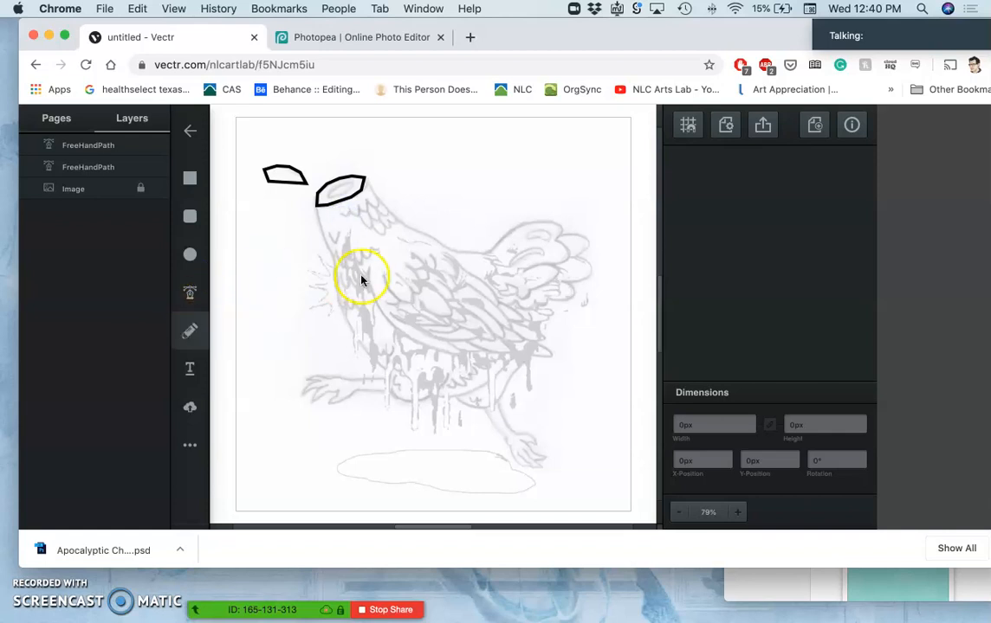
{"action": "left_click", "coordinate": [344, 218]}
{"action": "left_click_drag", "start_coordinate": [347, 222], "coordinate": [348, 218]}
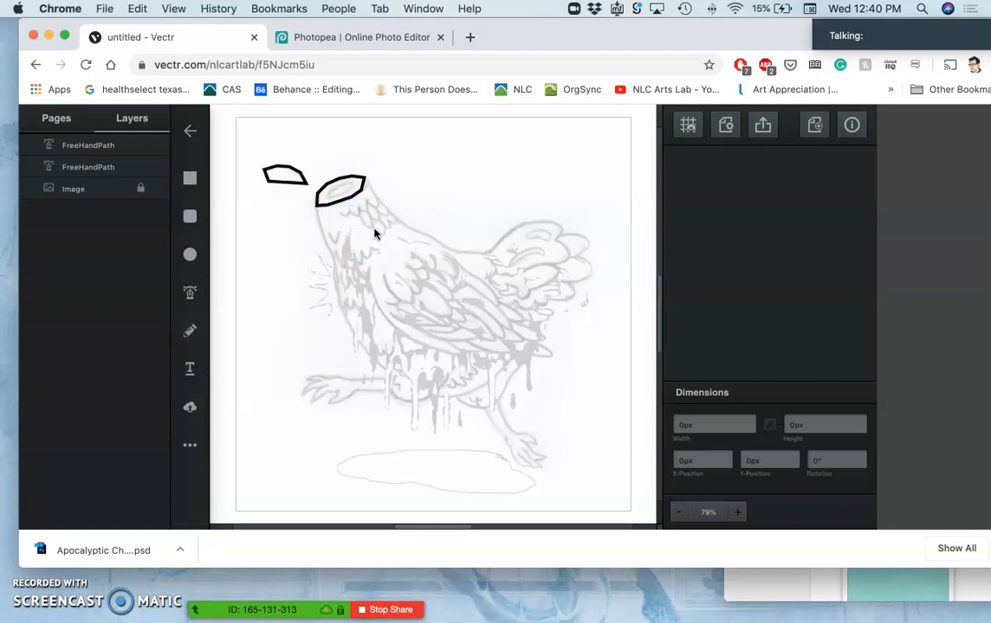
- Trace the first small scallop below the neck opening with the Pencil as an open curve about 17 by 10 px
{"action": "scroll", "coordinate": [375, 232], "scroll_direction": "up", "scroll_amount": 5}
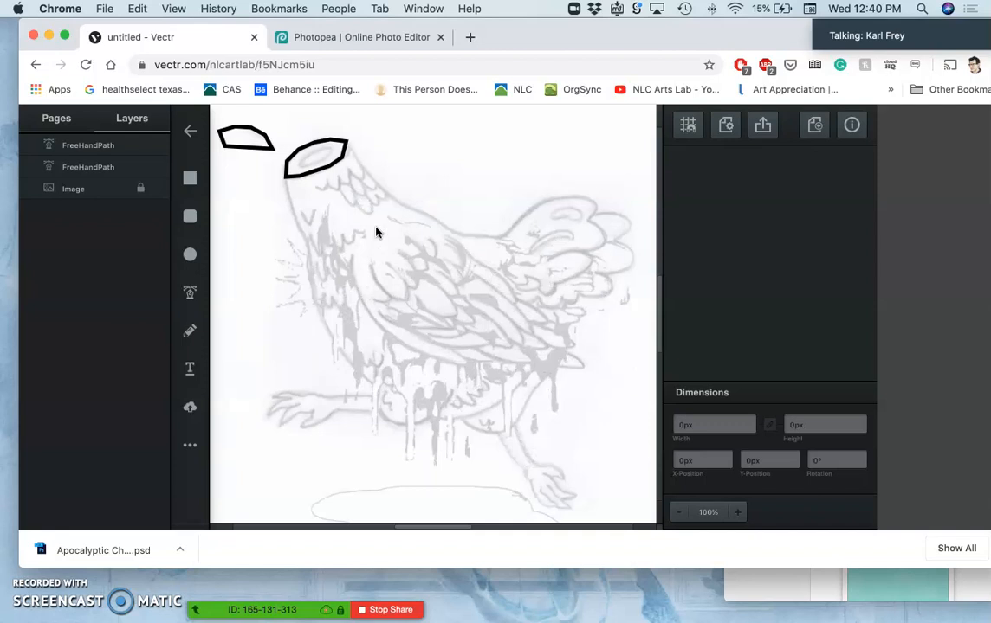
{"action": "left_click", "coordinate": [352, 213]}
{"action": "left_click_drag", "start_coordinate": [336, 213], "coordinate": [501, 424]}
{"action": "left_click_drag", "start_coordinate": [305, 218], "coordinate": [357, 291]}
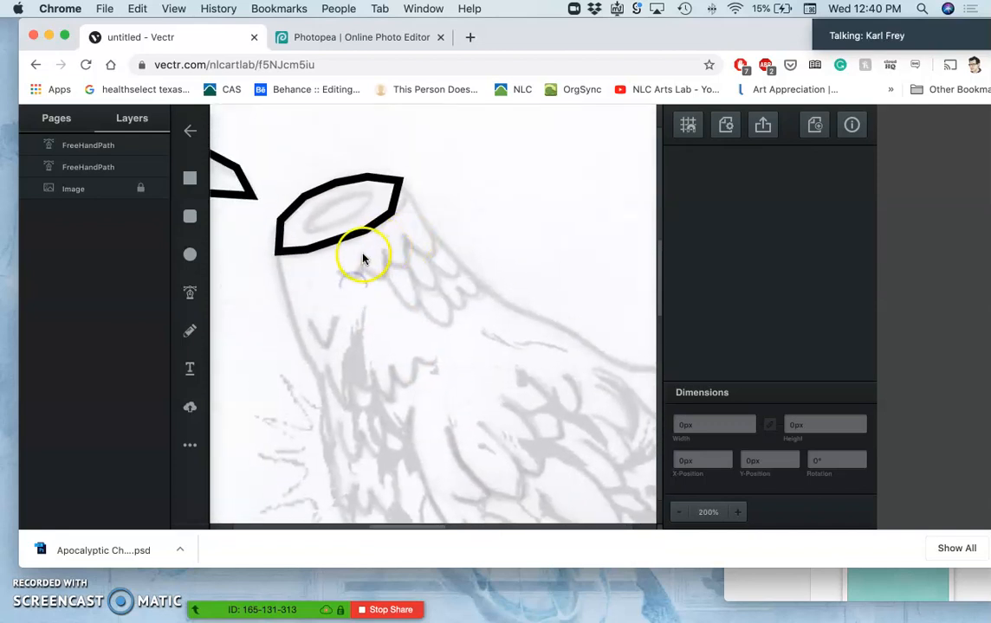
{"action": "key", "text": "super+plus"}
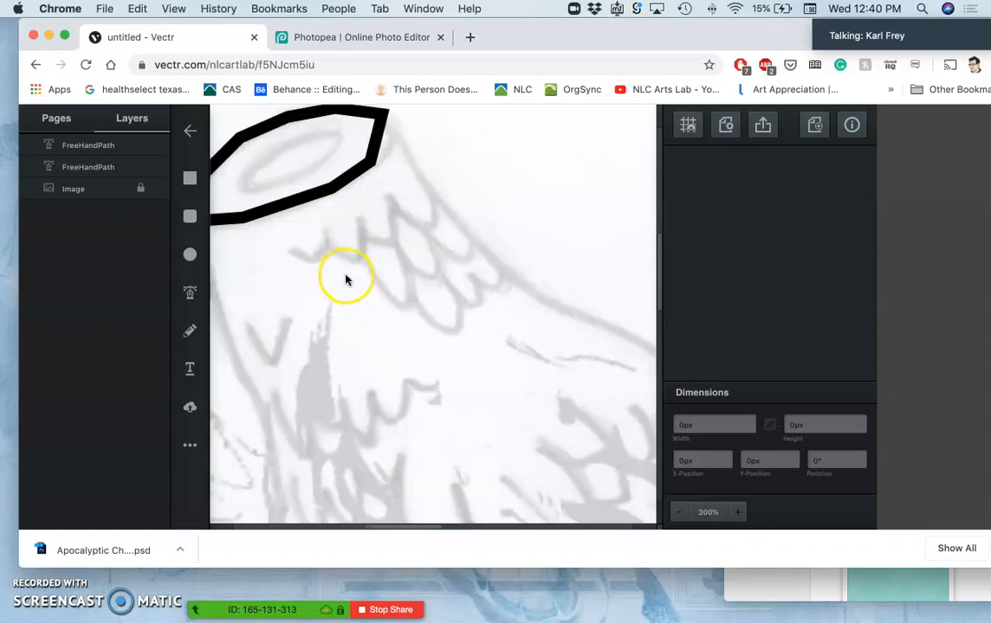
{"action": "left_click", "coordinate": [192, 327]}
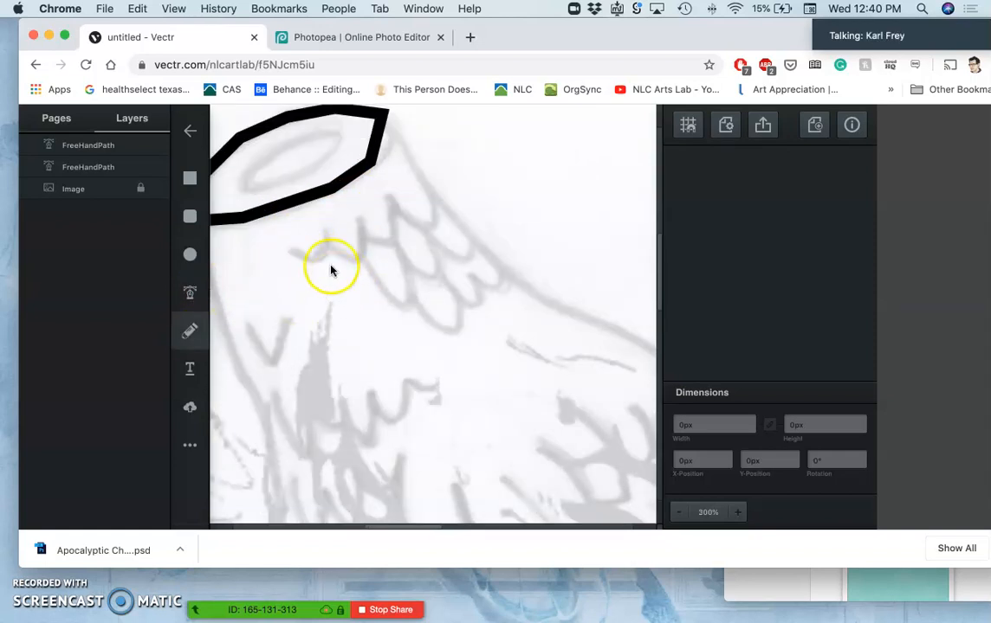
{"action": "left_click", "coordinate": [291, 250]}
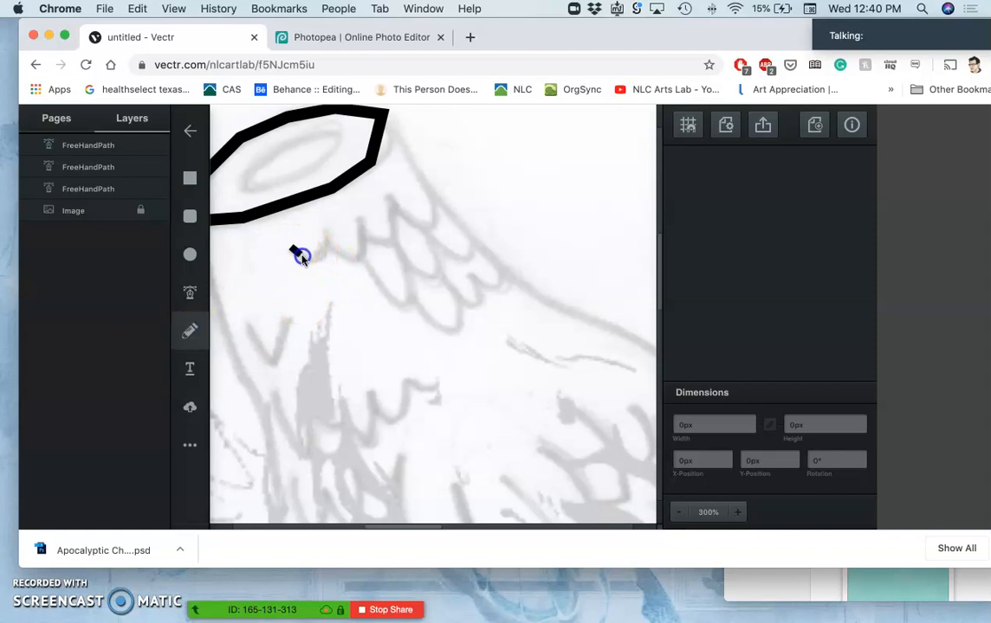
{"action": "left_click_drag", "start_coordinate": [319, 262], "coordinate": [326, 261]}
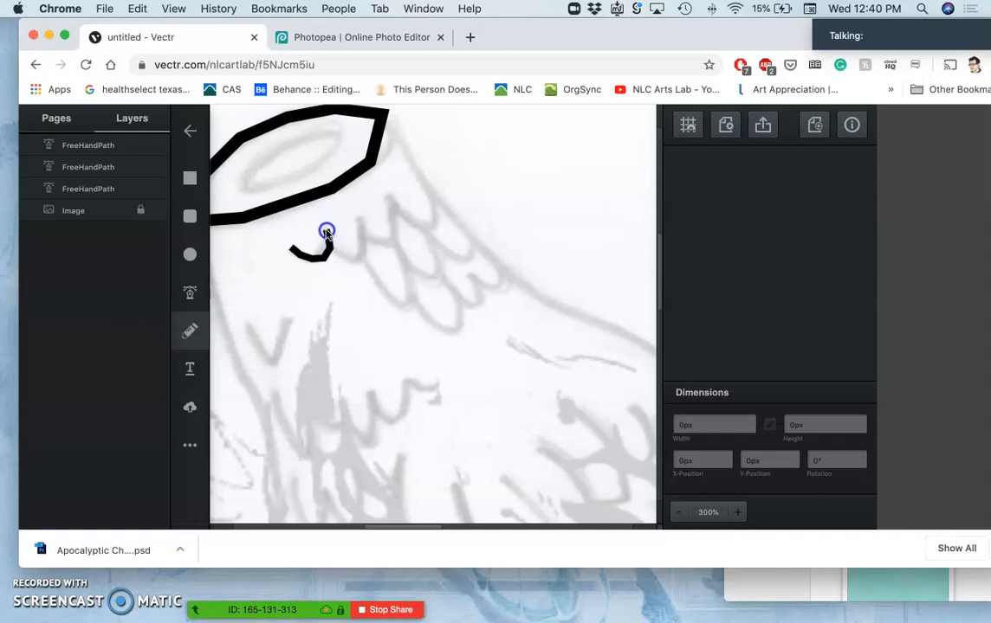
{"action": "left_click_drag", "start_coordinate": [327, 232], "coordinate": [327, 231]}
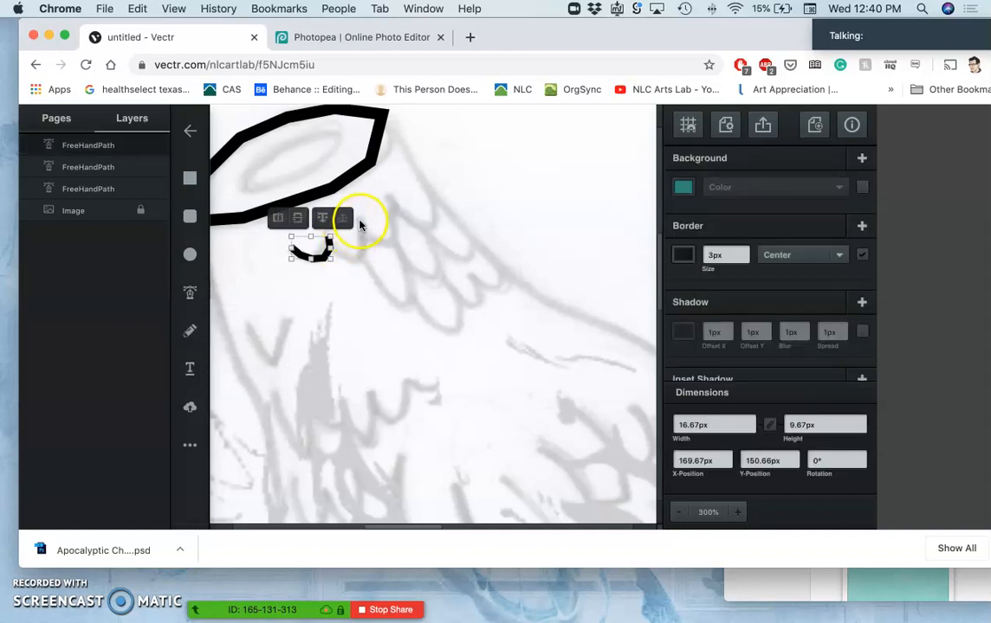
- Trace the long pointed feather beside the small scallop with the Pencil as an open curve about 21 by 25 px
{"action": "left_click", "coordinate": [360, 220]}
{"action": "left_click", "coordinate": [360, 220]}
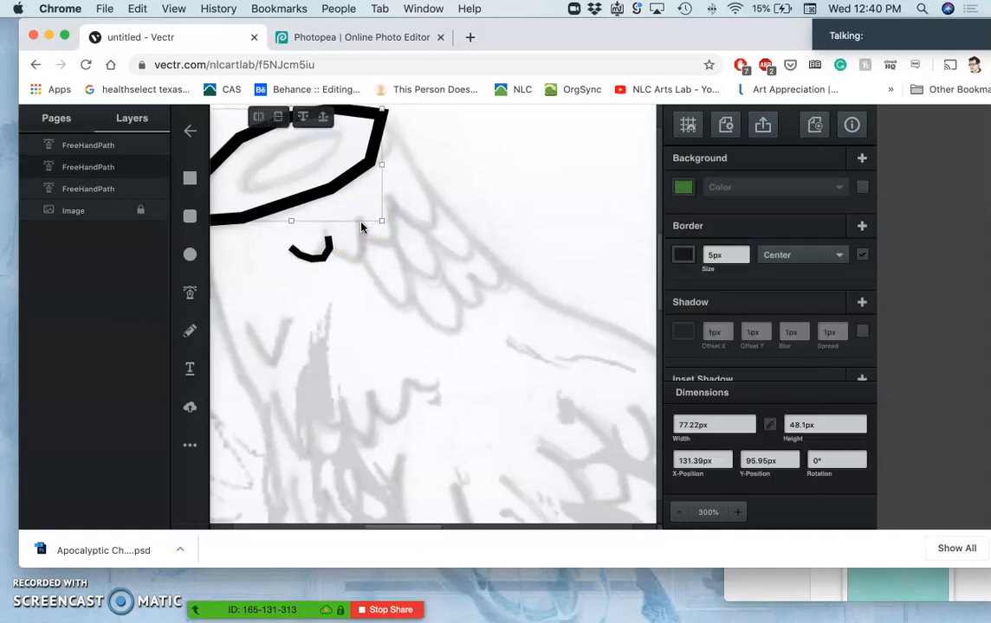
{"action": "left_click", "coordinate": [365, 265]}
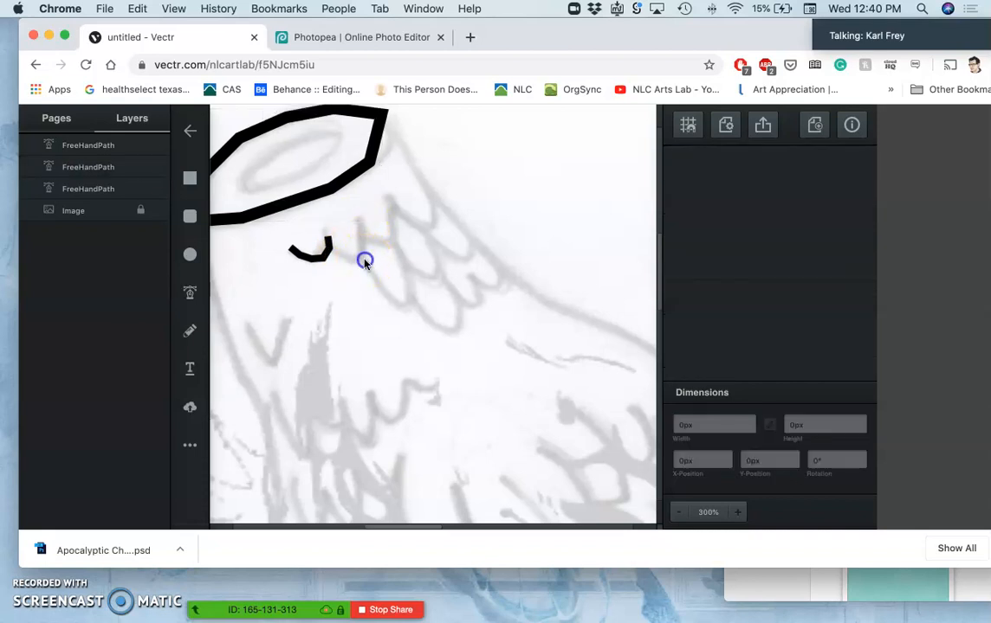
{"action": "left_click", "coordinate": [194, 333]}
{"action": "left_click", "coordinate": [363, 263]}
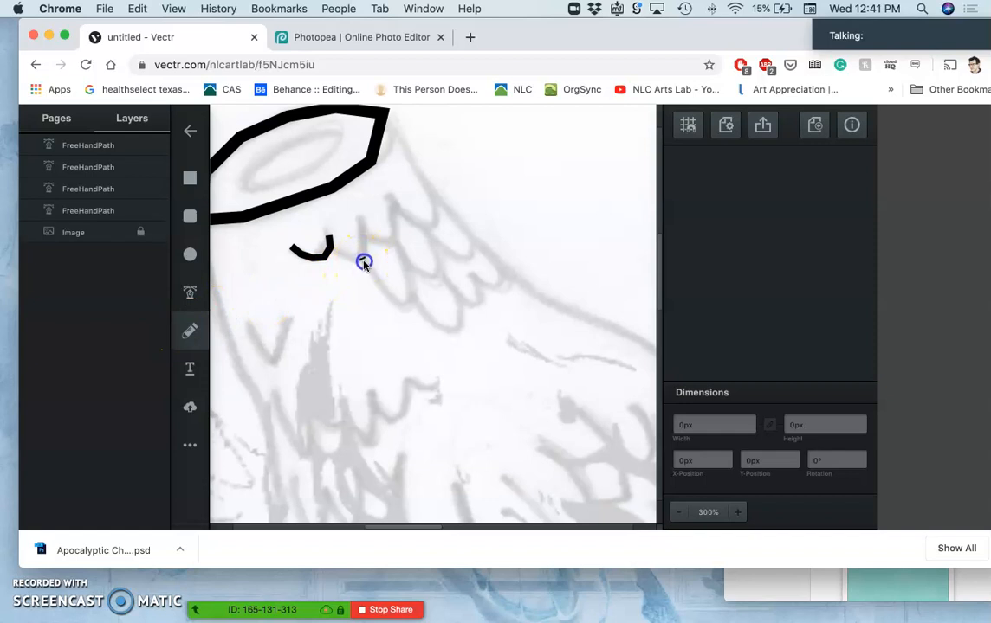
{"action": "mouse_move", "coordinate": [368, 271]}
{"action": "left_mouse_down"}
{"action": "mouse_move", "coordinate": [408, 301]}
{"action": "mouse_move", "coordinate": [395, 246]}
{"action": "left_mouse_up"}
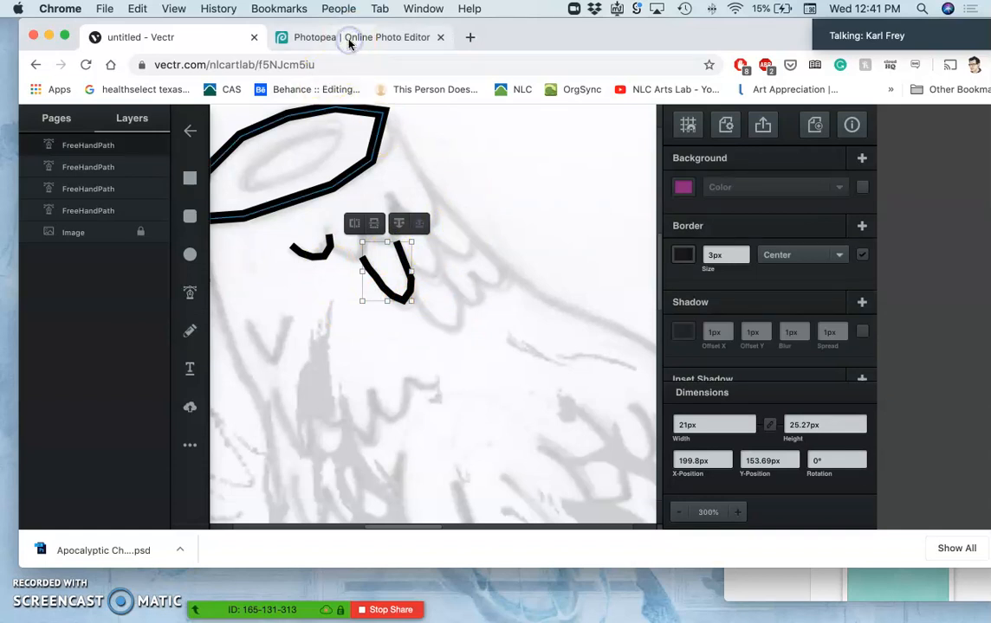
- Switch to Photopea and check the drawing's dimensions and resolution in the Image Size settings
{"action": "left_click", "coordinate": [315, 38]}
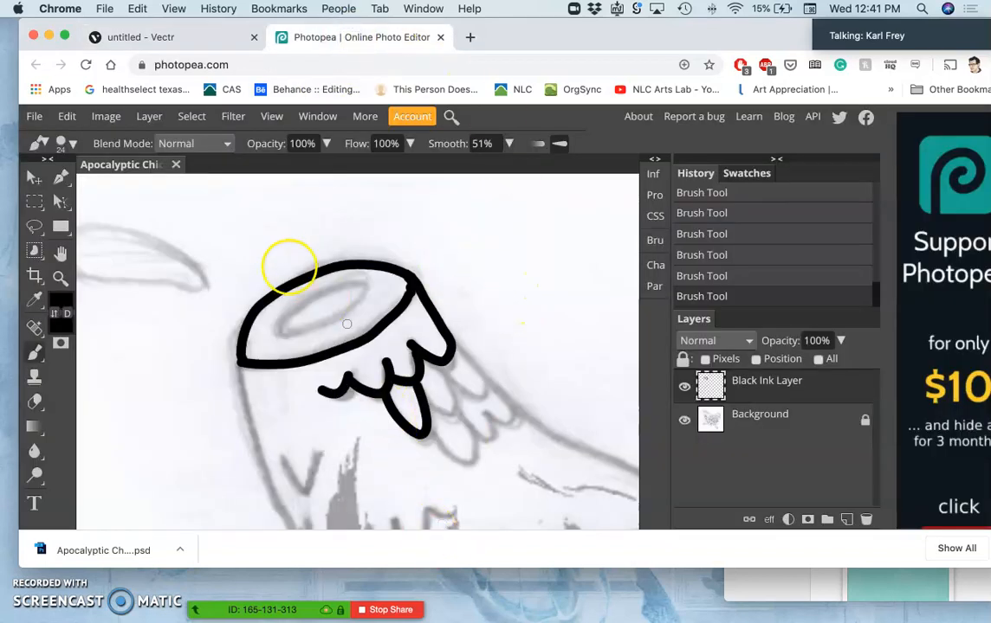
{"action": "left_click", "coordinate": [107, 118]}
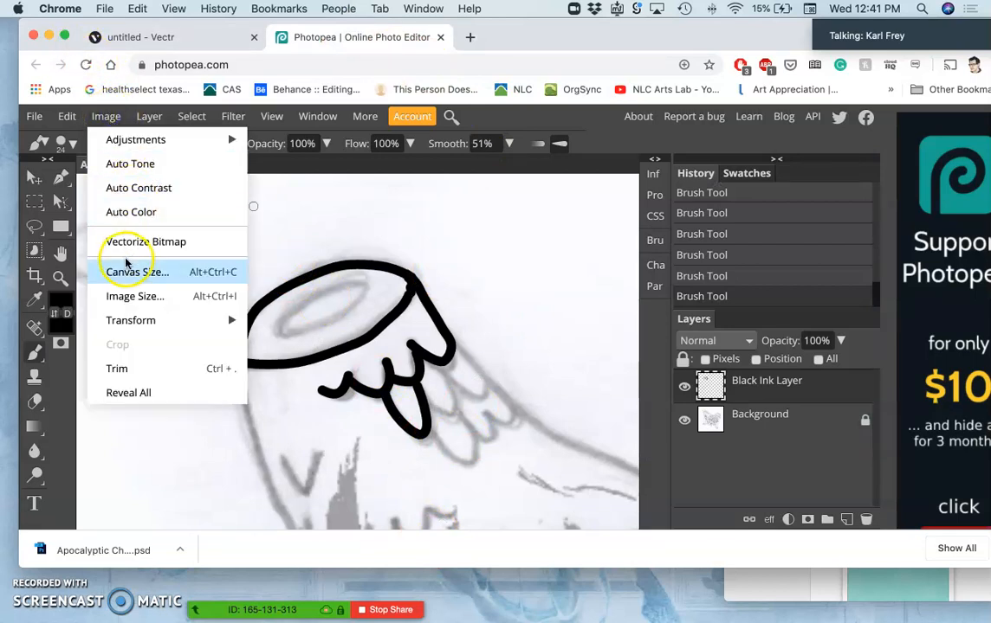
{"action": "left_click", "coordinate": [134, 297]}
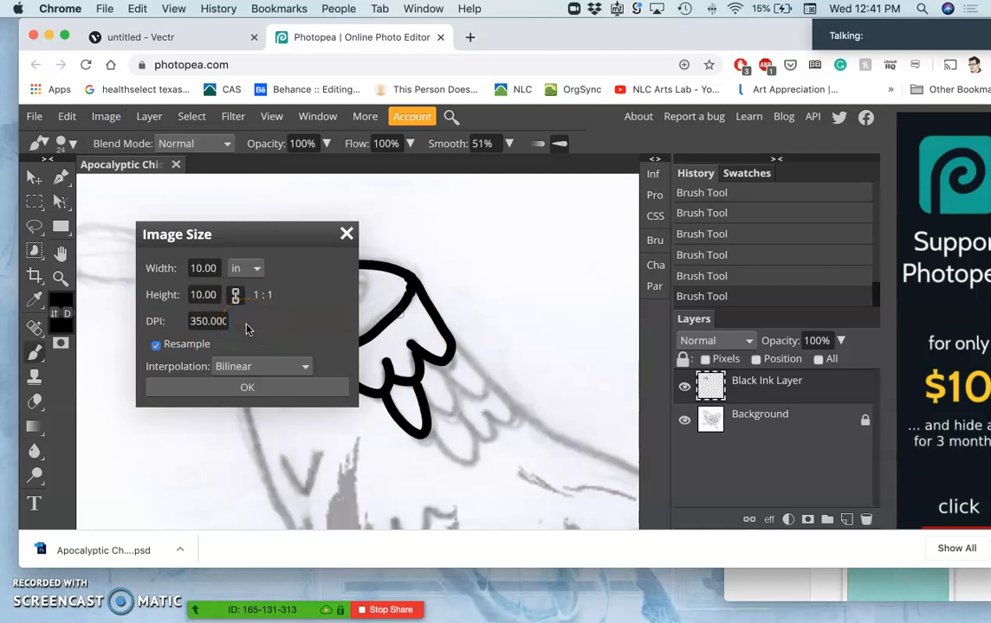
{"action": "left_click", "coordinate": [280, 389]}
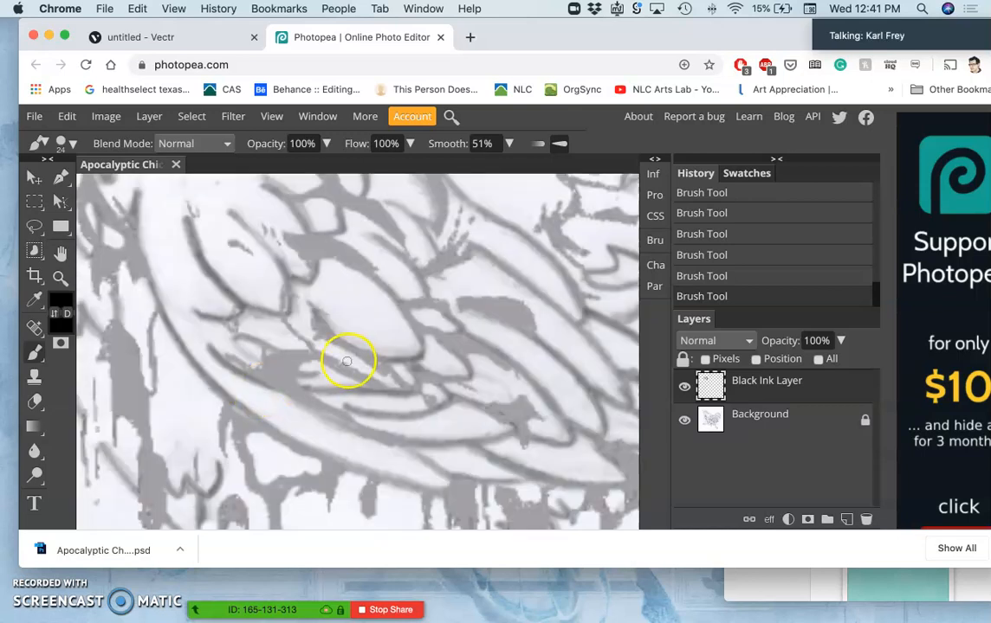
- Examine the edges of the inked long feather close up, and return to the Vectr drawing
{"action": "scroll", "coordinate": [339, 356], "scroll_direction": "up", "scroll_amount": 5}
{"action": "scroll", "coordinate": [338, 354], "scroll_direction": "up", "scroll_amount": 10}
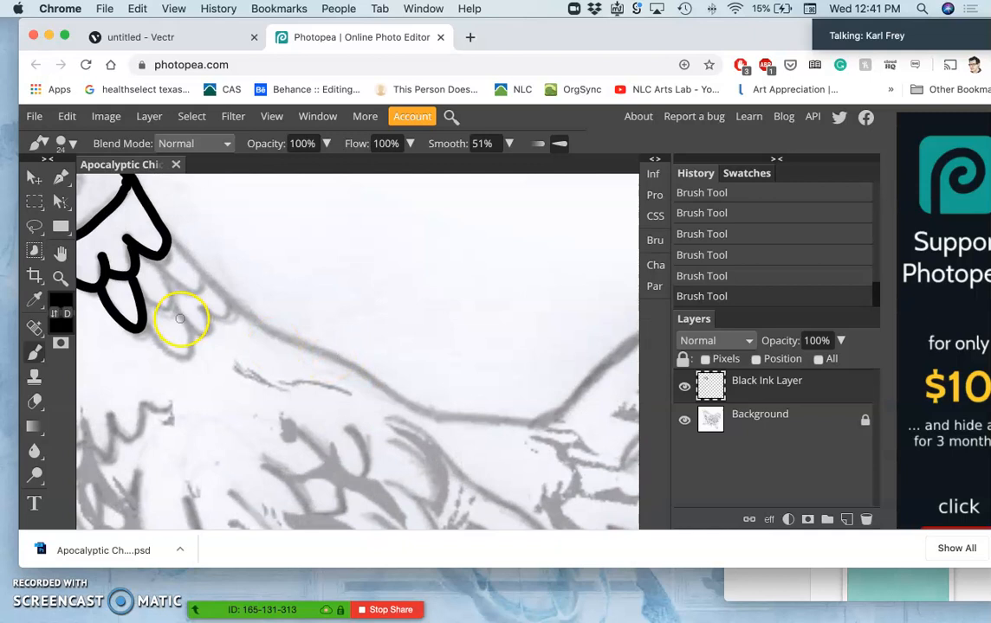
{"action": "scroll", "coordinate": [182, 320], "scroll_direction": "up", "scroll_amount": 10}
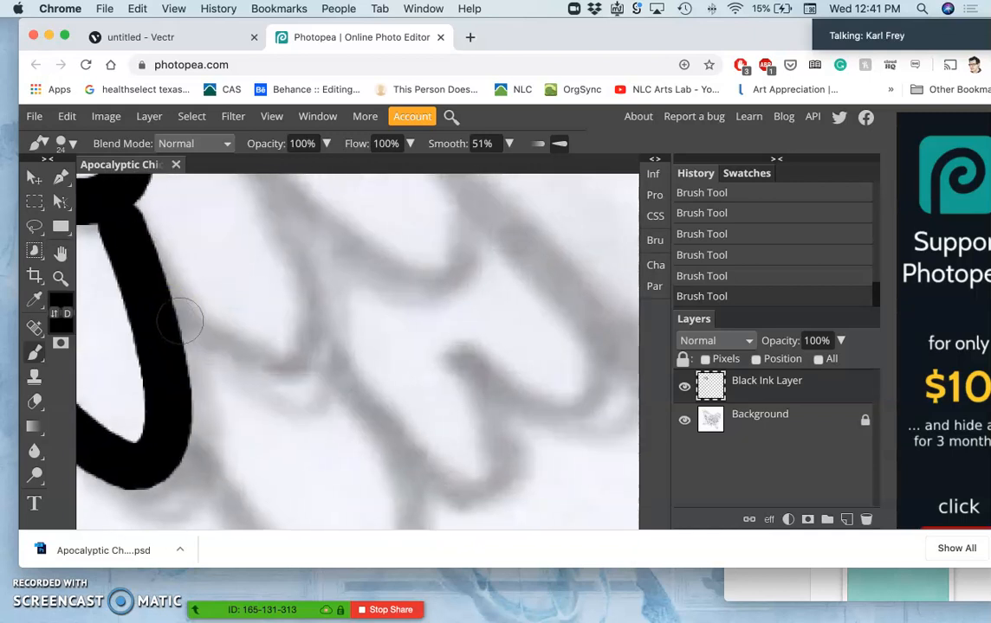
{"action": "scroll", "coordinate": [181, 321], "scroll_direction": "left", "scroll_amount": 7}
{"action": "scroll", "coordinate": [200, 303], "scroll_direction": "left", "scroll_amount": 2}
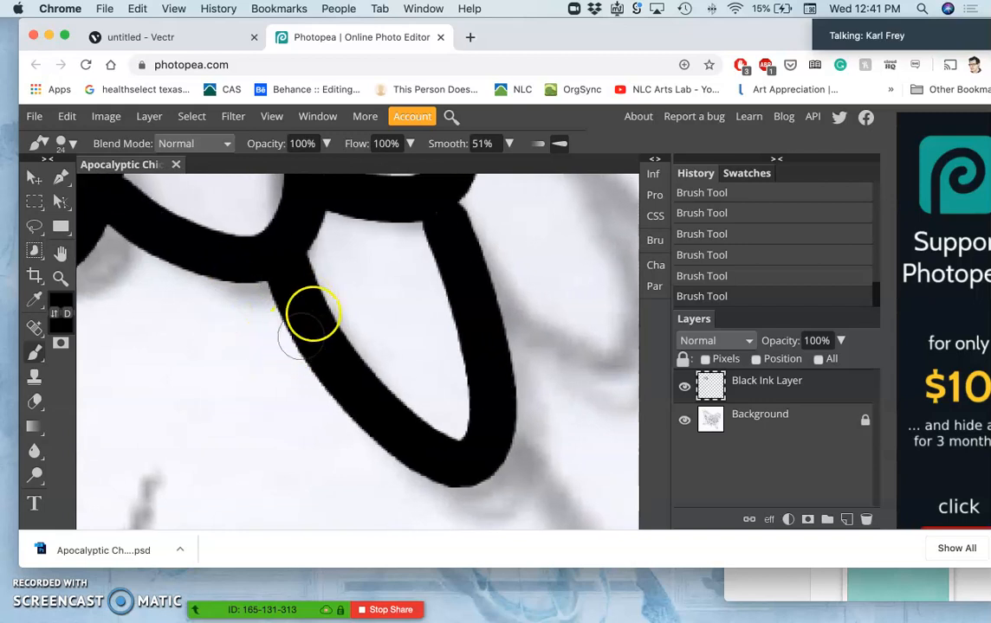
{"action": "left_click", "coordinate": [172, 37]}
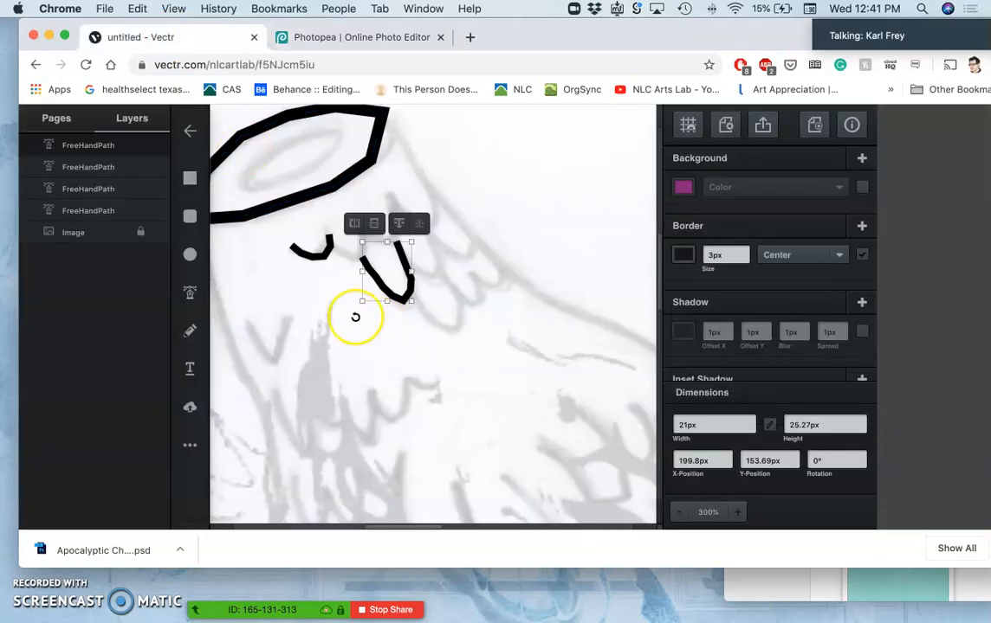
- Examine the traced long feather's edges close up in Vectr, and compare them with the inked drawing in Photopea
{"action": "scroll", "coordinate": [355, 318], "scroll_direction": "up", "scroll_amount": 10}
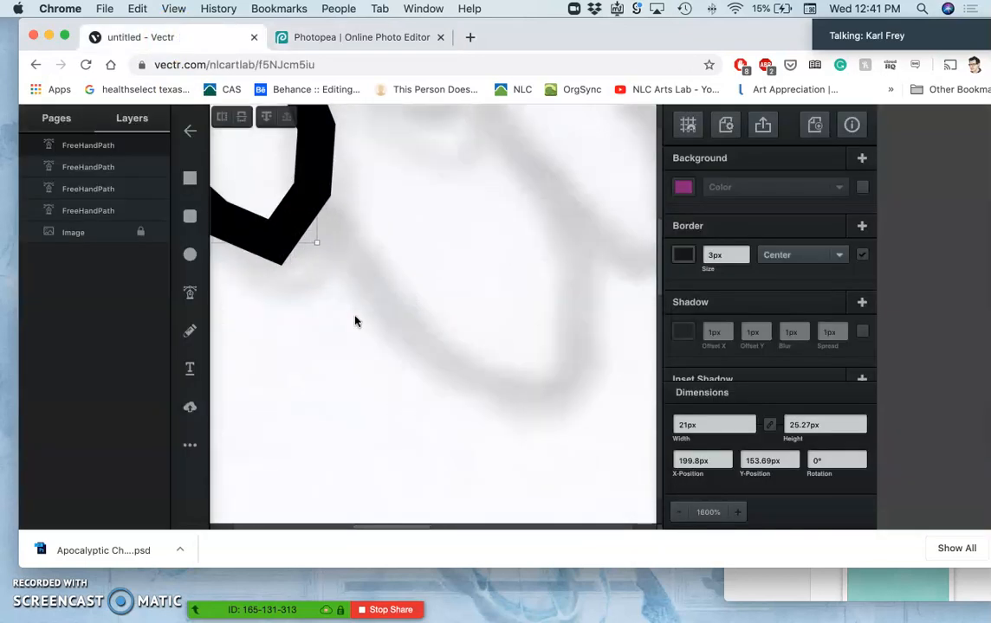
{"action": "scroll", "coordinate": [351, 329], "scroll_direction": "up", "scroll_amount": 2}
{"action": "scroll", "coordinate": [348, 339], "scroll_direction": "left", "scroll_amount": 5}
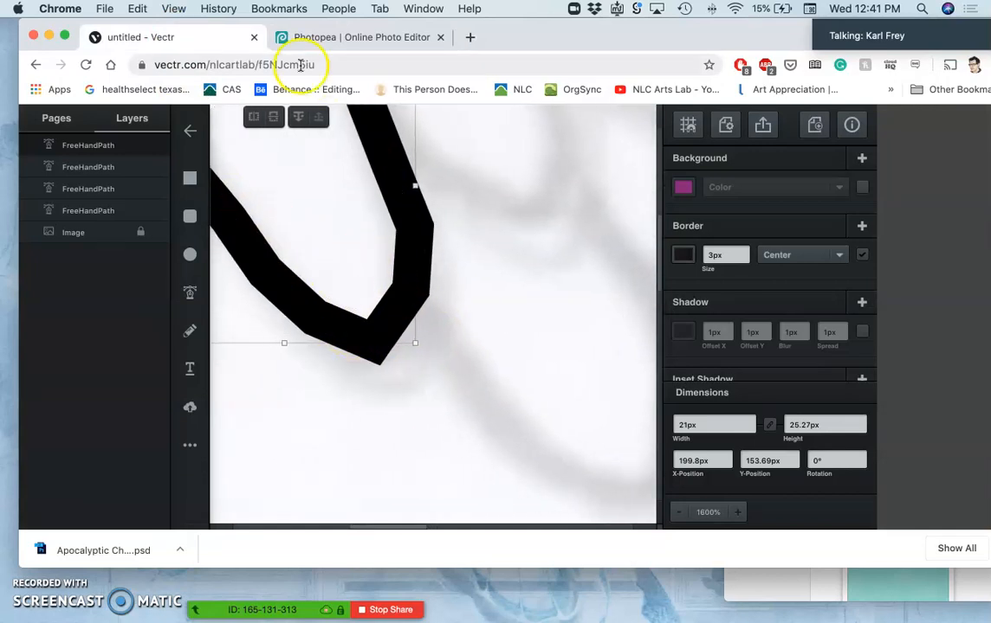
{"action": "left_click", "coordinate": [327, 37]}
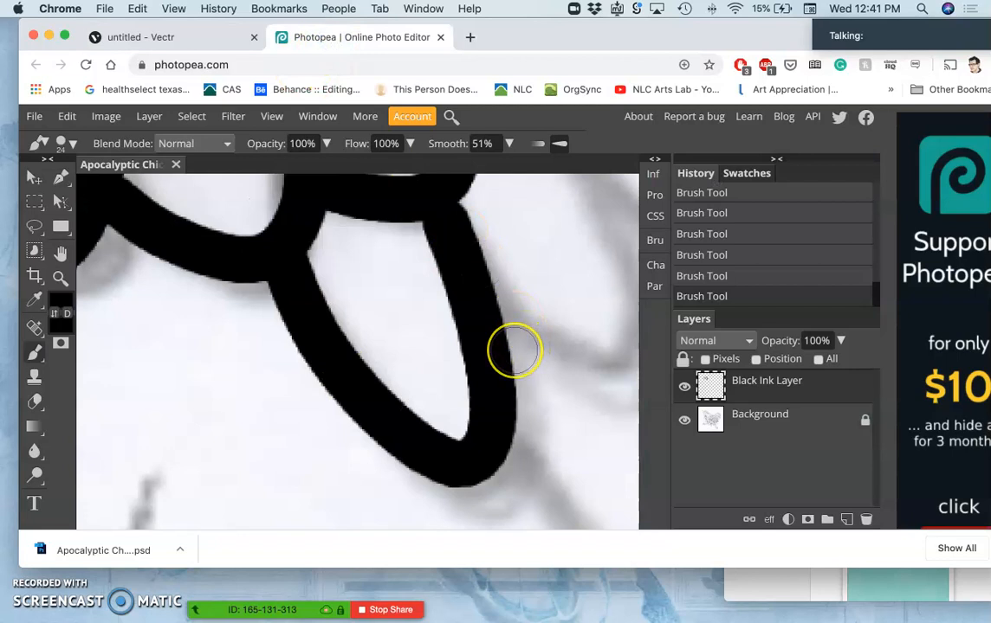
{"action": "key", "text": "super+minus"}
{"action": "key", "text": "super+minus"}
{"action": "key", "text": "super+minus"}
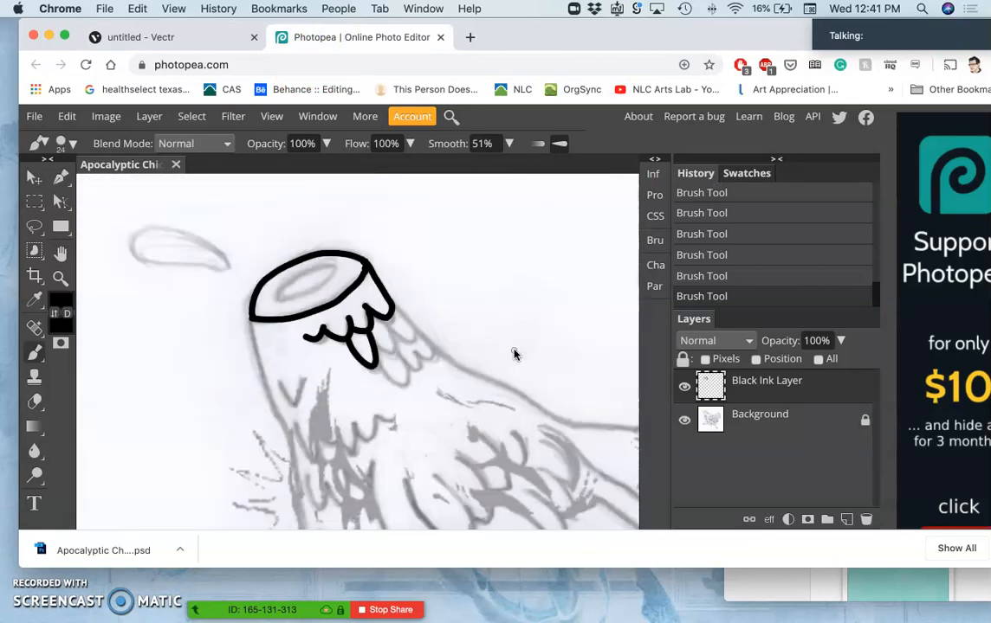
{"action": "scroll", "coordinate": [440, 407], "scroll_direction": "down", "scroll_amount": 2}
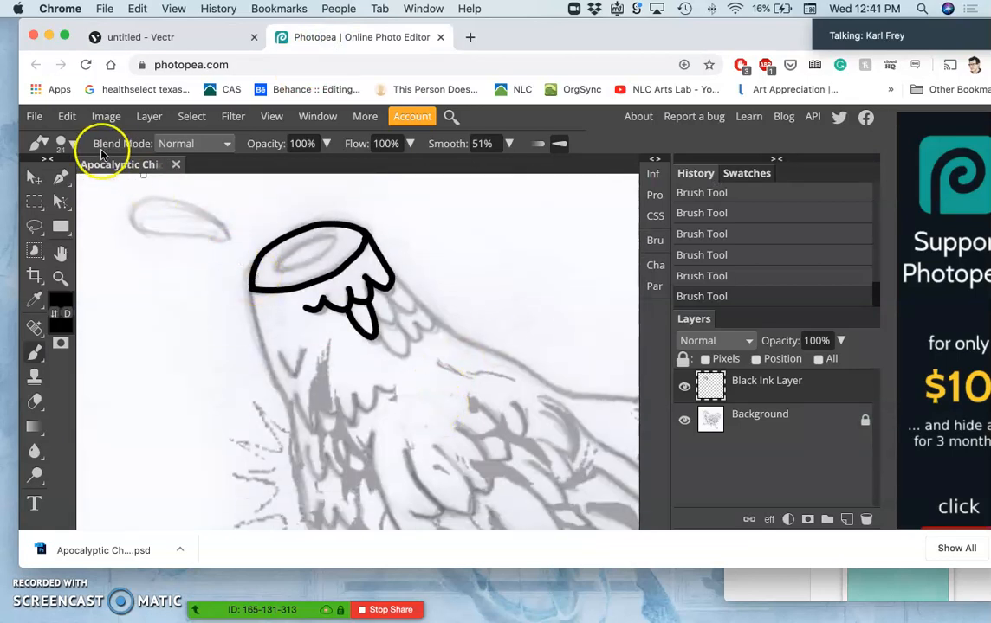
- Return to the Vectr drawing, deselect the feather path, and download the page as a 640 by 640 px SVG
{"action": "left_click", "coordinate": [174, 37]}
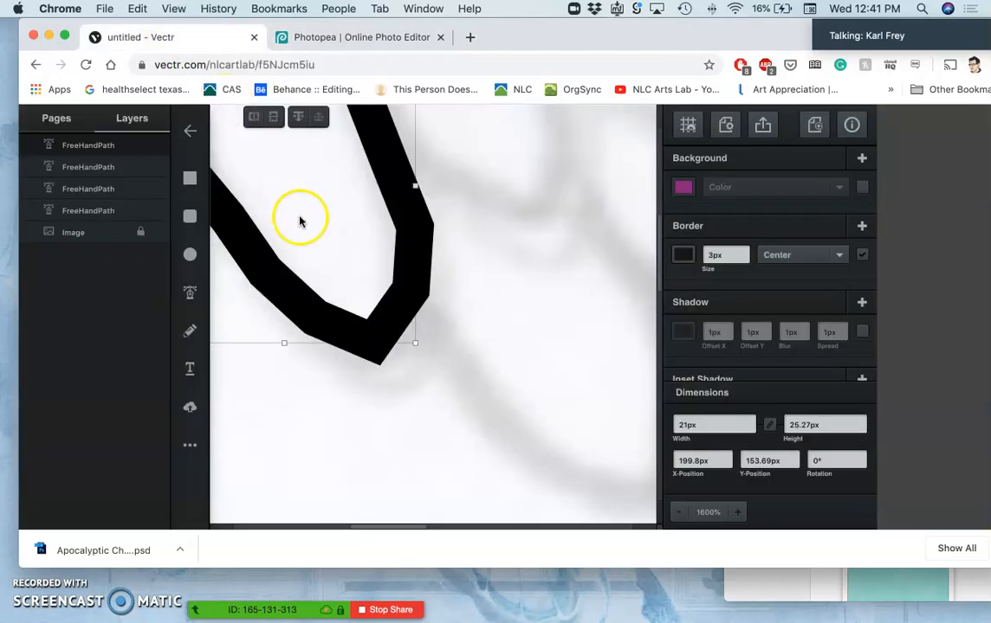
{"action": "scroll", "coordinate": [402, 266], "scroll_direction": "down", "scroll_amount": 10}
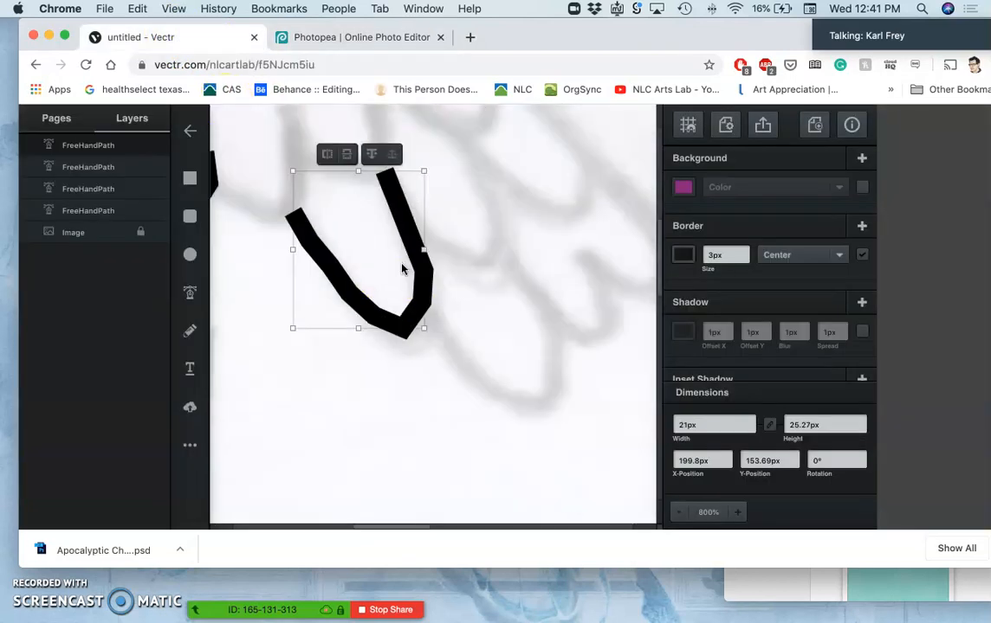
{"action": "scroll", "coordinate": [401, 267], "scroll_direction": "down", "scroll_amount": 5}
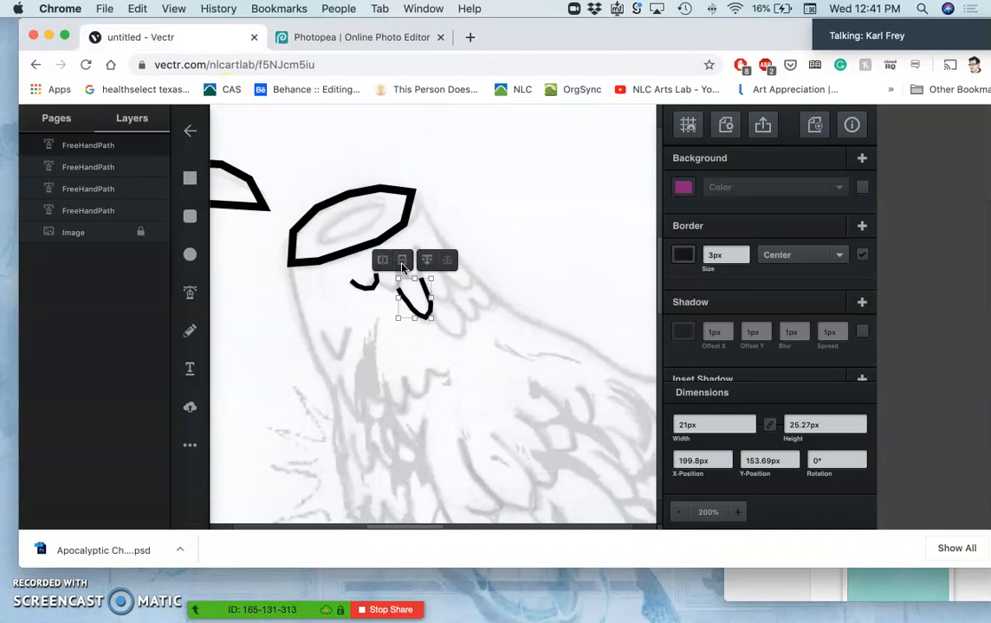
{"action": "left_click", "coordinate": [401, 260]}
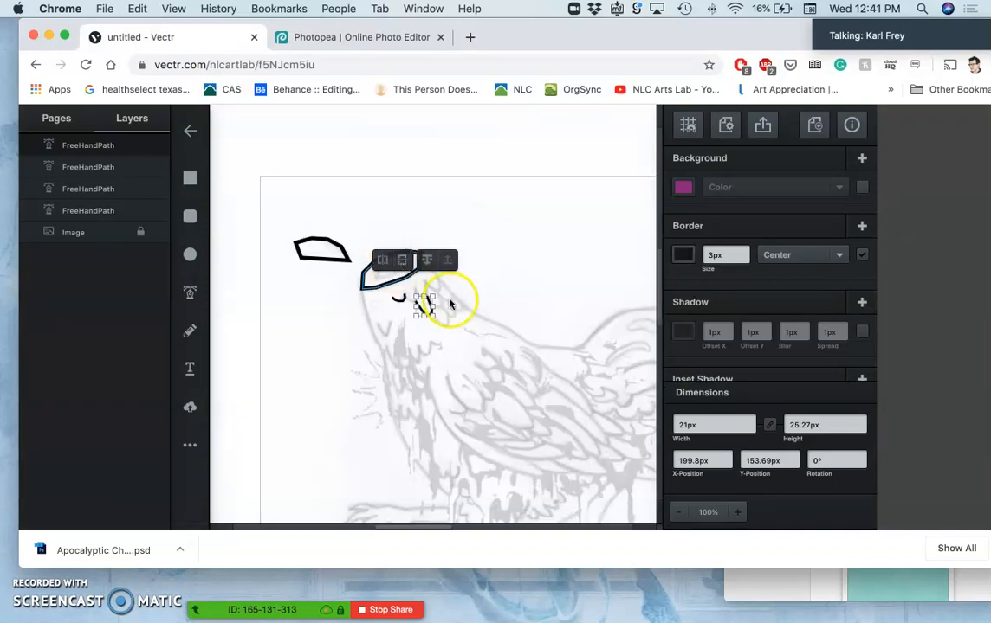
{"action": "left_click", "coordinate": [501, 344]}
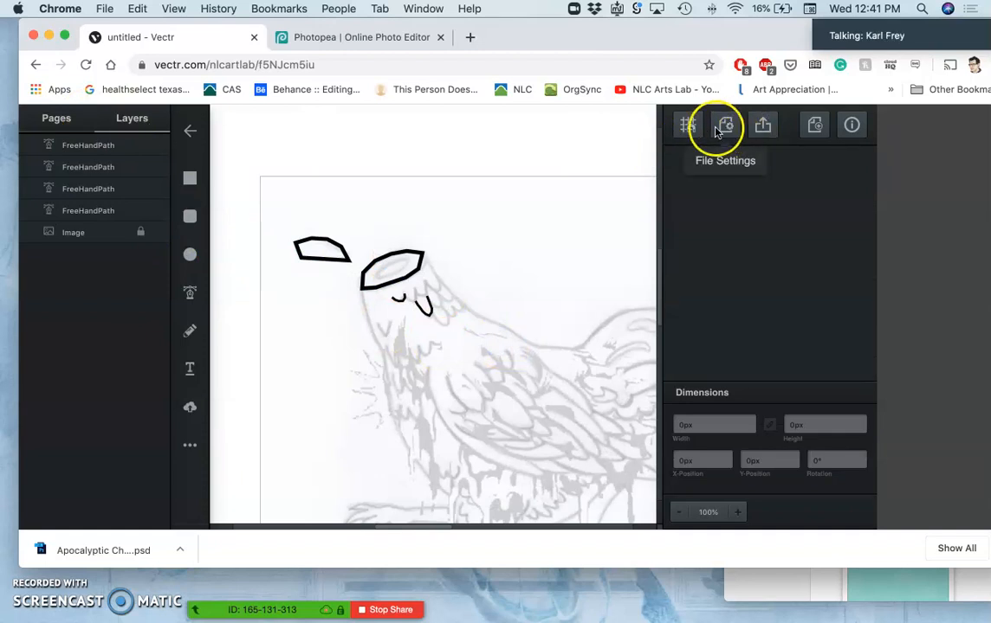
{"action": "left_click", "coordinate": [772, 133]}
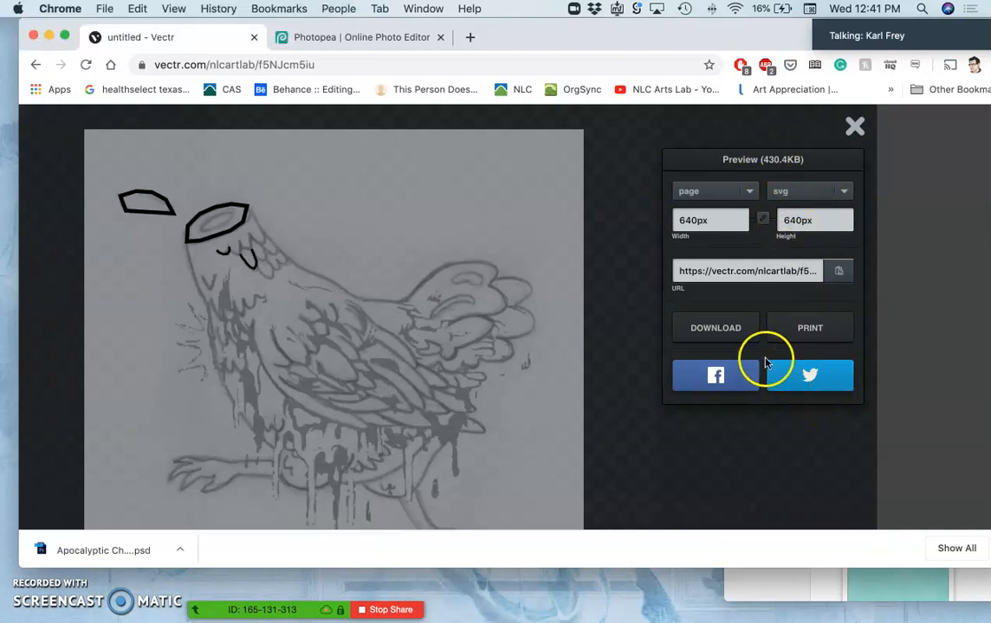
{"action": "left_click", "coordinate": [730, 332]}
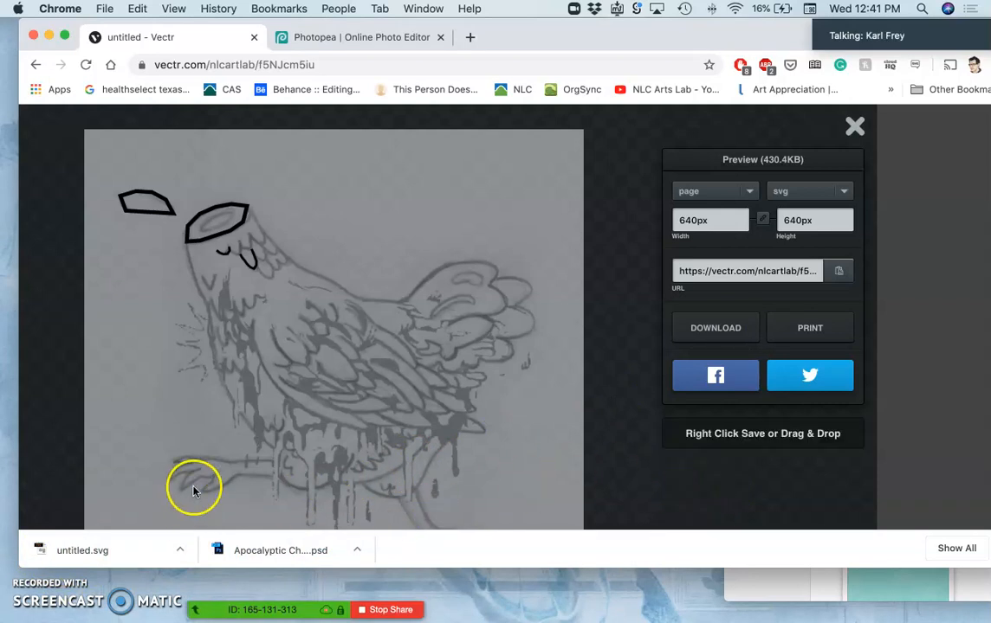
- Switch to the Assignment #7 Spot Illustration folder in Finder and copy the name of the PANIC CHICKEN PROCESS folder
{"action": "left_click_drag", "start_coordinate": [73, 28], "coordinate": [284, 368]}
{"action": "left_click_drag", "start_coordinate": [886, 77], "coordinate": [349, 59]}
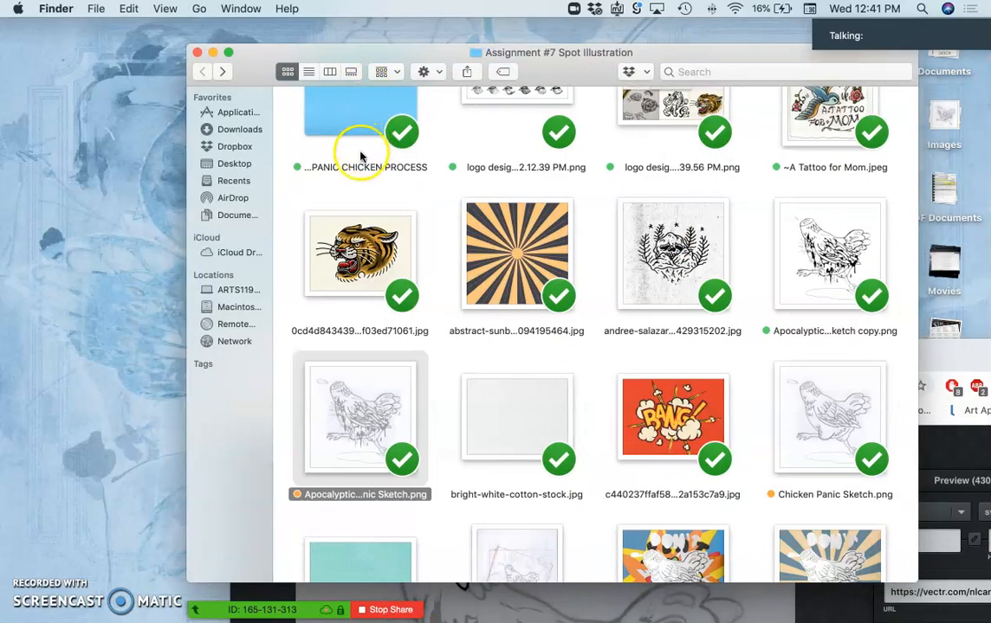
{"action": "left_click", "coordinate": [342, 171]}
{"action": "left_click", "coordinate": [363, 172]}
{"action": "key", "text": "super+c"}
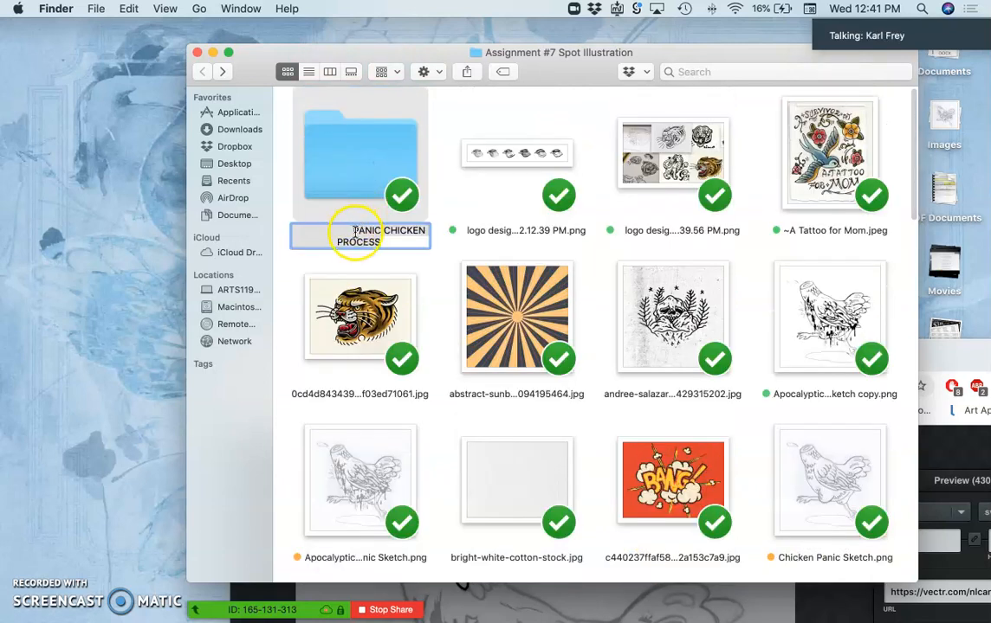
- Create a new folder in Assignment #7 Spot Illustration and try to give it the copied PANIC CHICKEN PROCESS name
{"action": "left_click", "coordinate": [362, 268]}
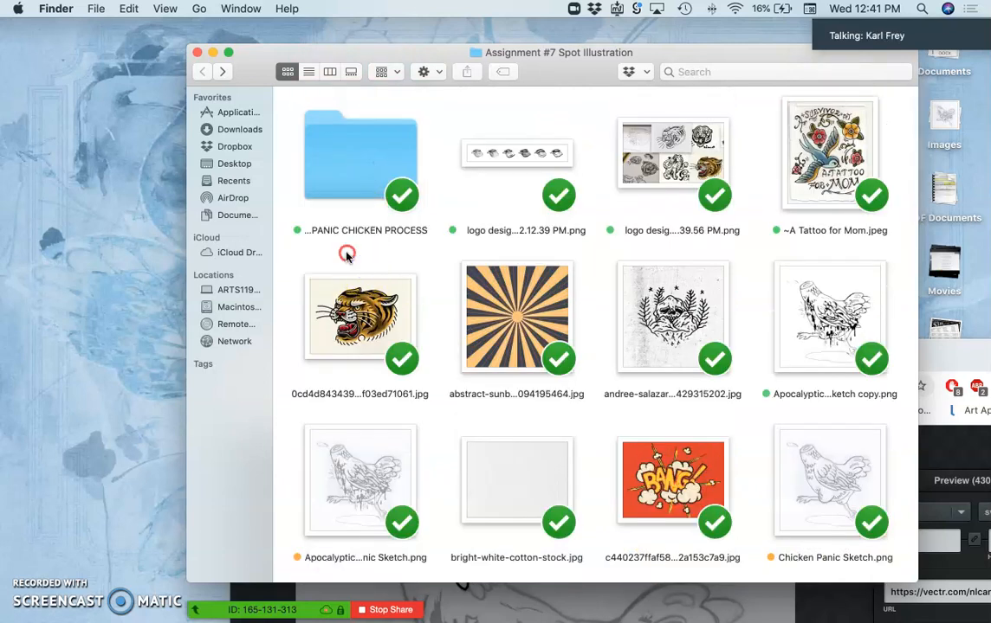
{"action": "right_click", "coordinate": [349, 257]}
{"action": "left_click", "coordinate": [374, 259]}
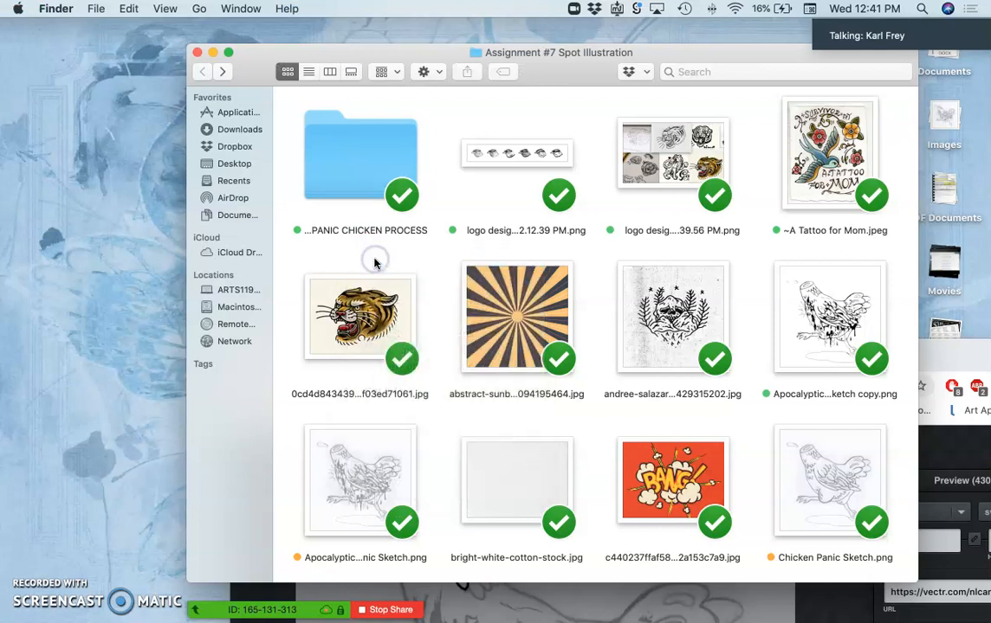
{"action": "key", "text": "super+v"}
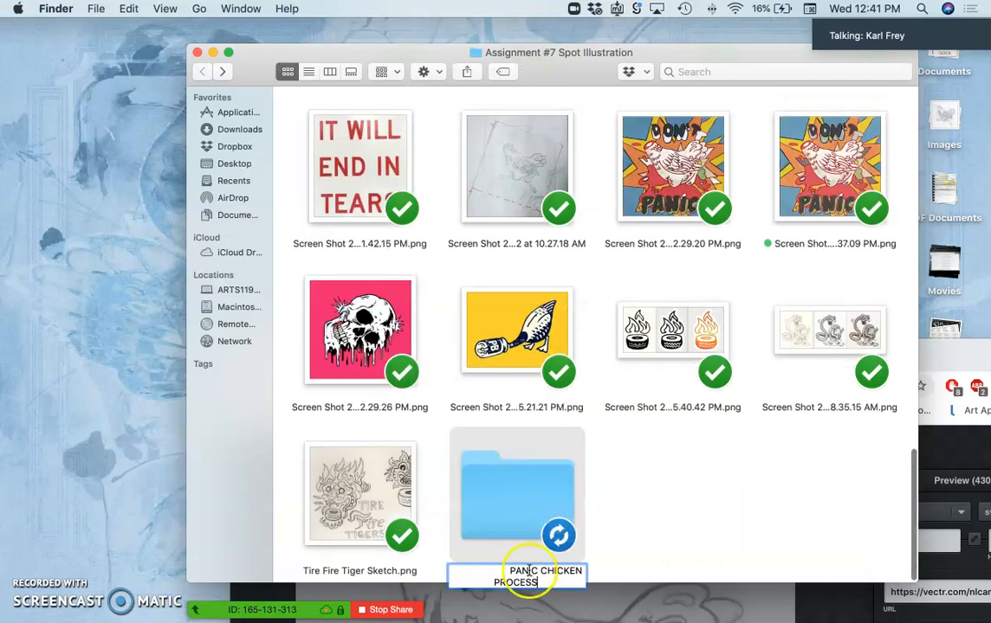
{"action": "key", "text": "Return"}
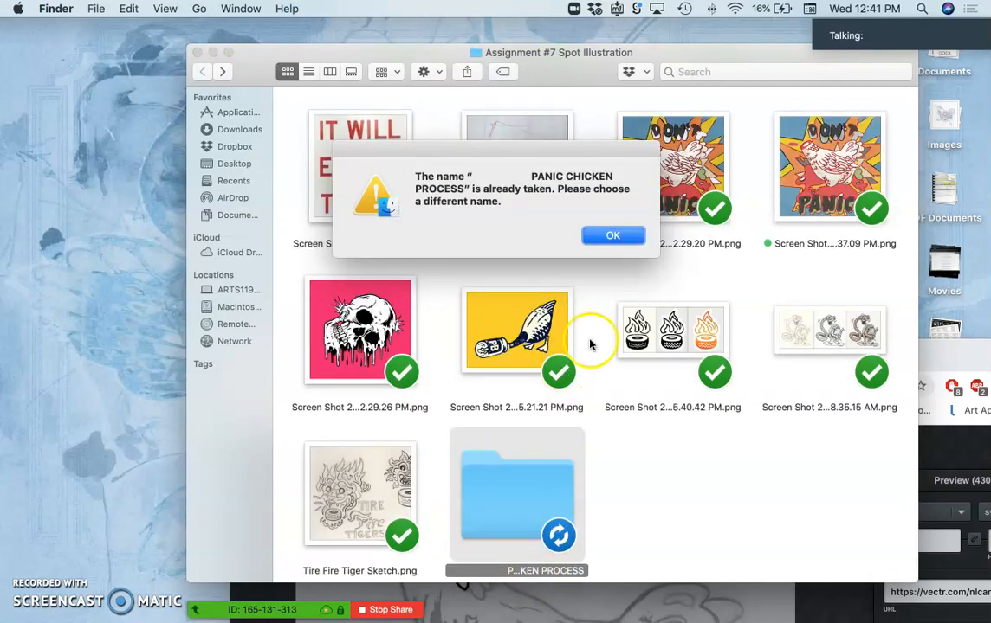
{"action": "left_click", "coordinate": [609, 235]}
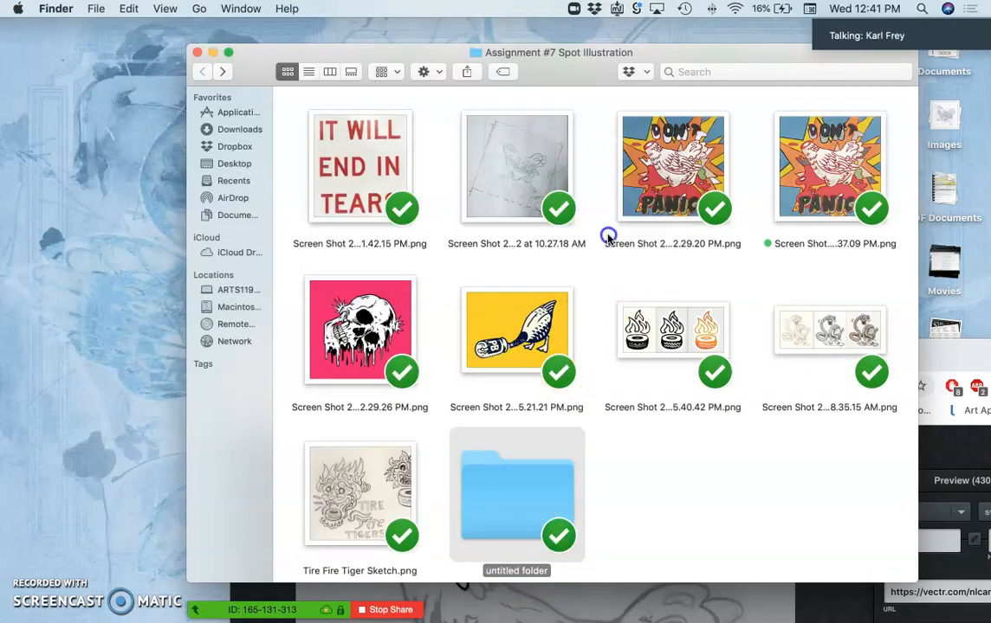
- Rename the new folder with the copied name, adding APOCALYPTIC before PANIC CHICKEN PROCESS
{"action": "left_click", "coordinate": [529, 573]}
{"action": "key", "text": "super+v"}
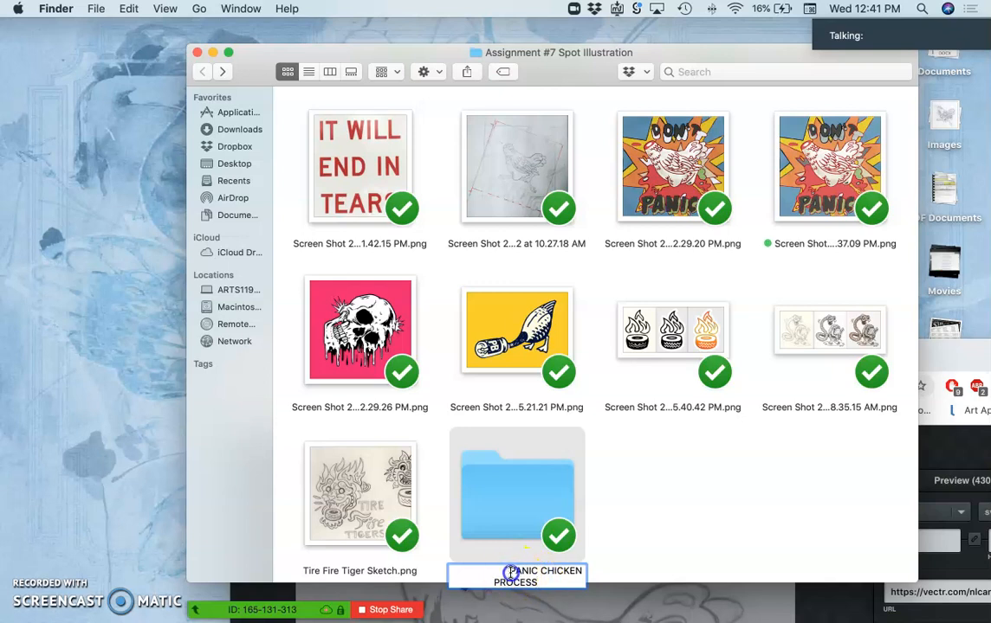
{"action": "type", "text": "APOCAP"}
{"action": "type", "text": "YPTIC"}
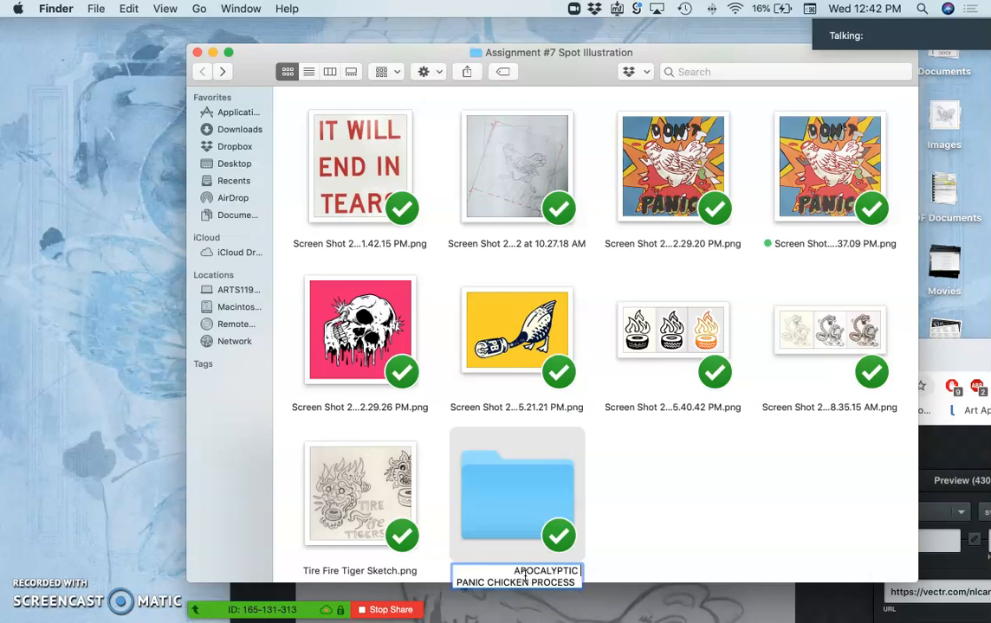
{"action": "key", "text": "Return"}
- Find the APOCALYPTIC PANIC CHICKEN PROCESS folder and give it a blue tag
{"action": "scroll", "coordinate": [471, 288], "scroll_direction": "down", "scroll_amount": 10}
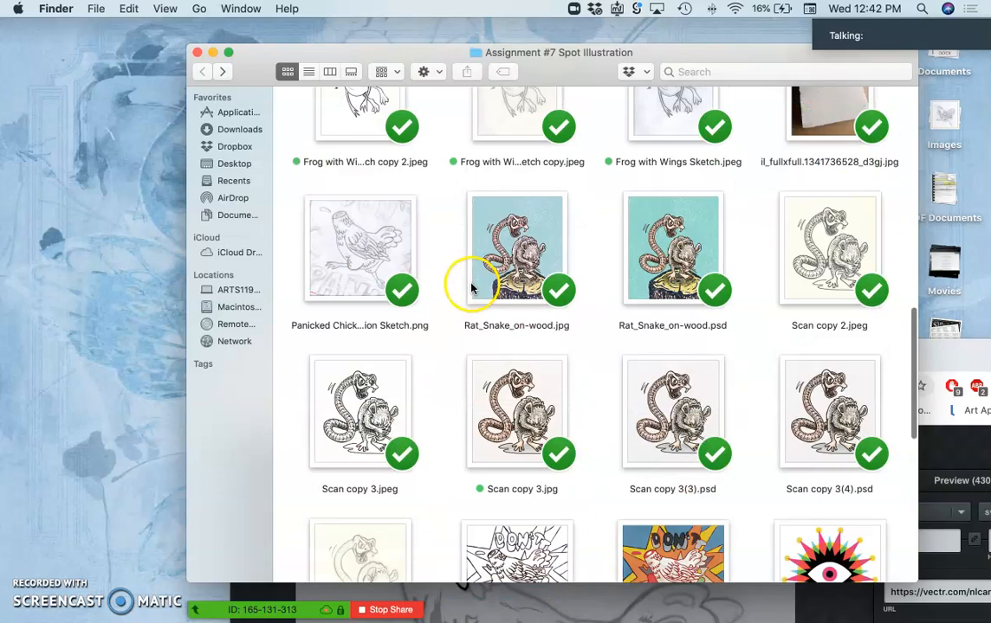
{"action": "scroll", "coordinate": [472, 288], "scroll_direction": "up", "scroll_amount": 10}
{"action": "left_click", "coordinate": [360, 172]}
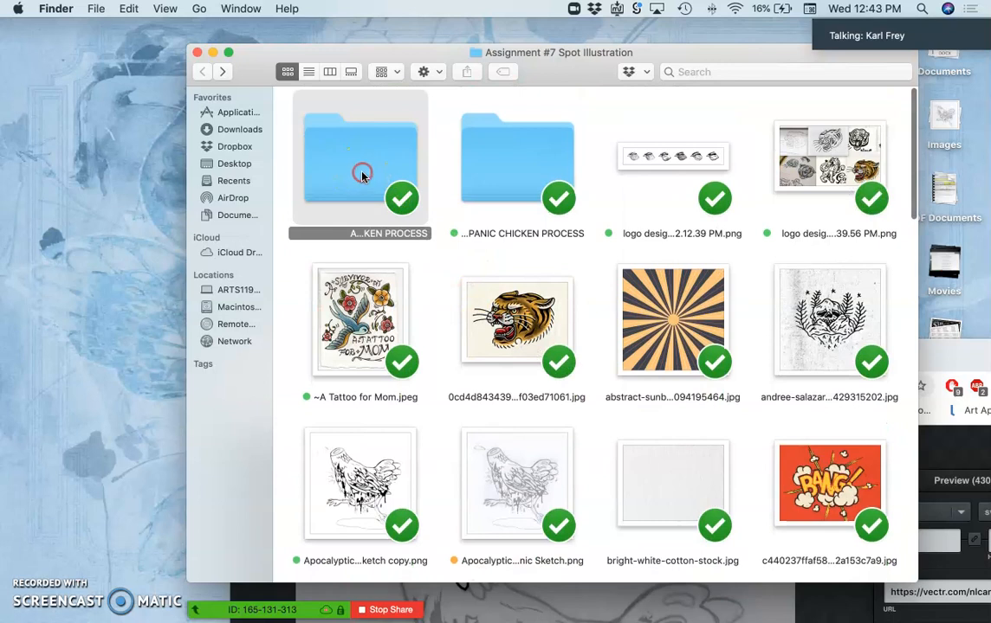
{"action": "right_click", "coordinate": [360, 189]}
{"action": "left_click", "coordinate": [462, 536]}
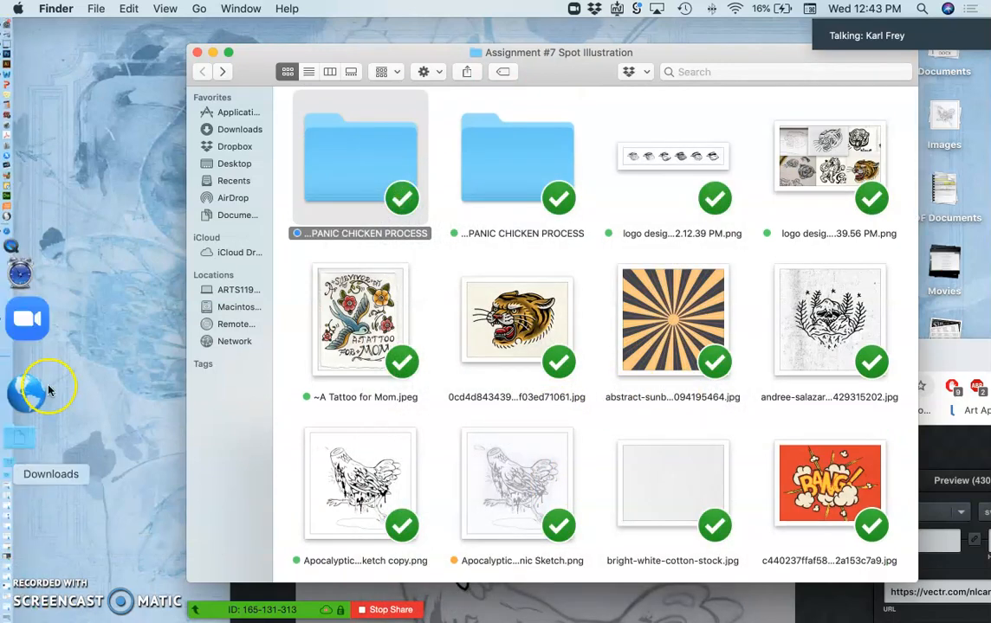
- Move untitled.svg from Downloads into the blue-tagged APOCALYPTIC PANIC CHICKEN PROCESS folder
{"action": "mouse_move", "coordinate": [3, 404]}
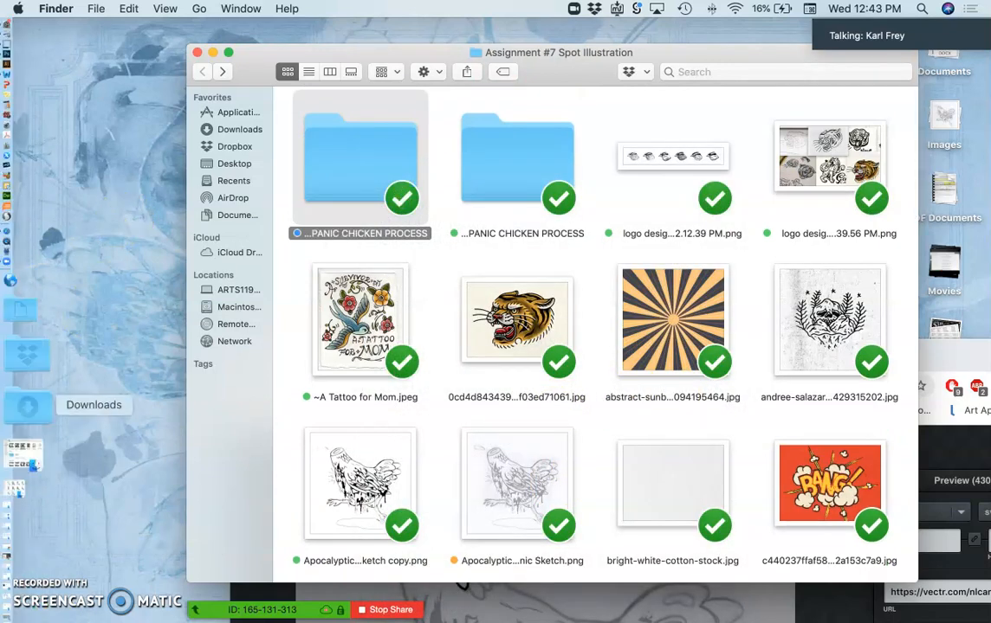
{"action": "left_click", "coordinate": [15, 395]}
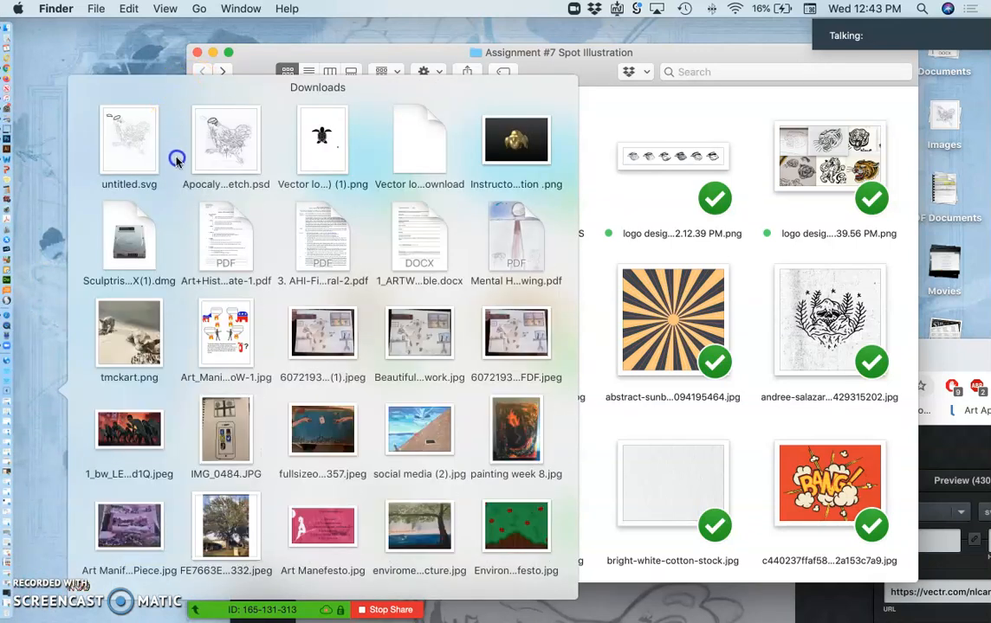
{"action": "left_click_drag", "start_coordinate": [188, 93], "coordinate": [346, 148]}
- Open the Downloads contents again
{"action": "mouse_move", "coordinate": [2, 528]}
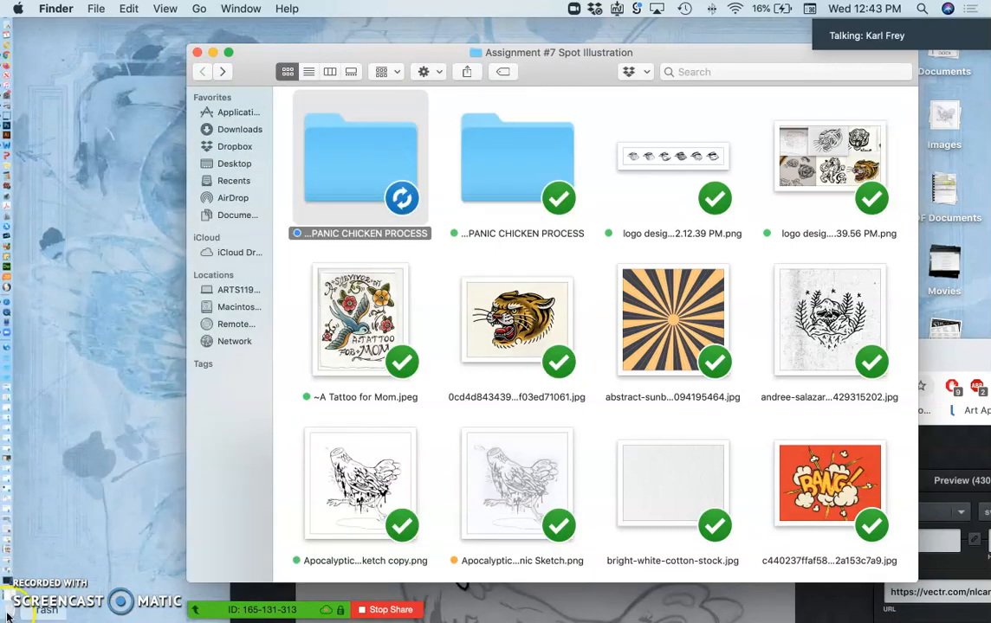
{"action": "left_click", "coordinate": [13, 395]}
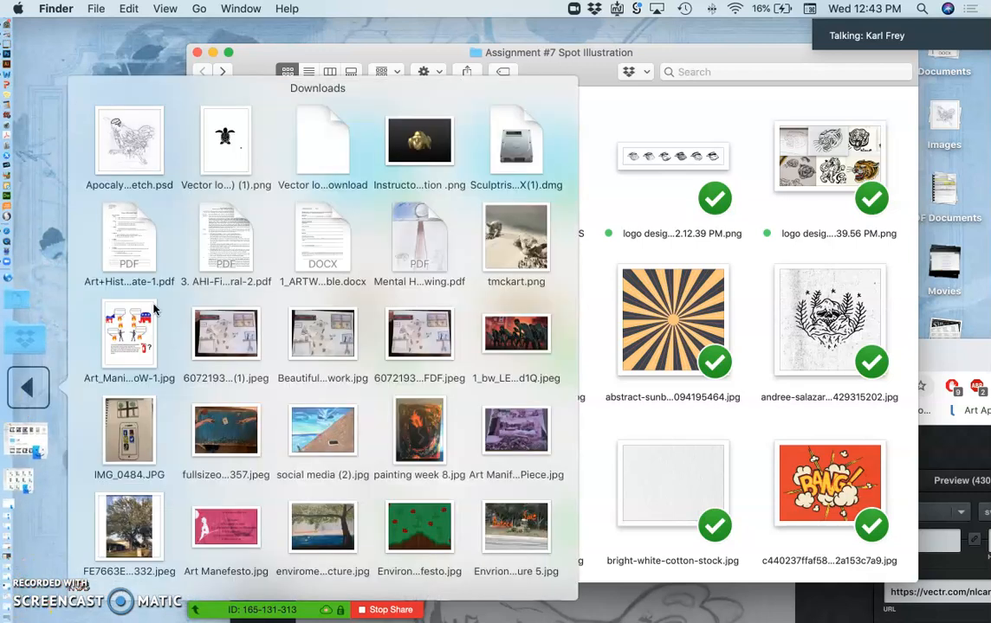